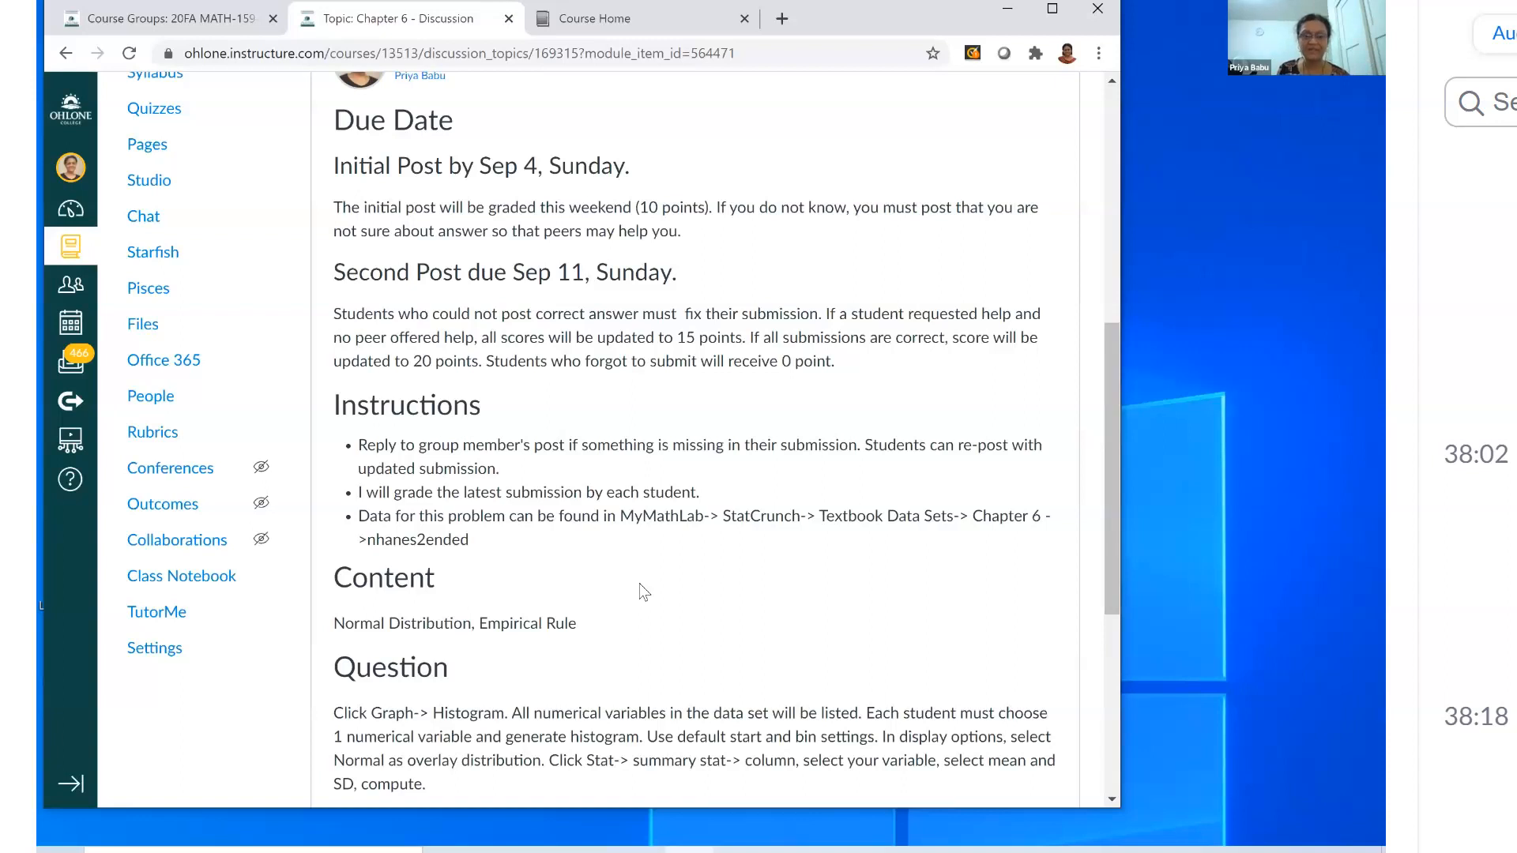
# Read the discussion's question and open the Chapter 6 data set nhanes2nded from the StatCrunch textbook data sets.
pyautogui.scroll(-3, 403, 537)
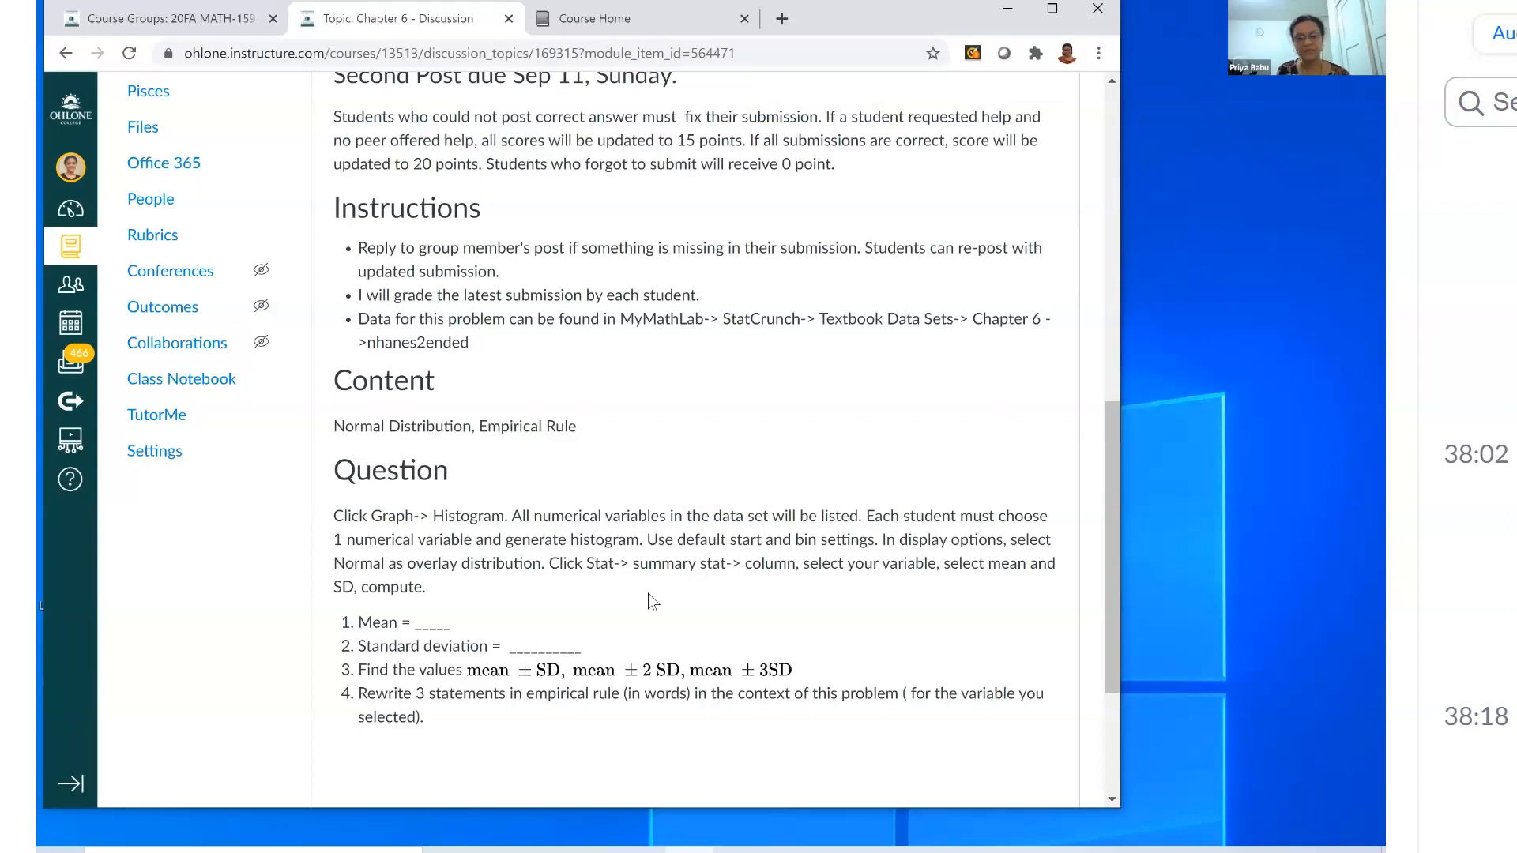
pyautogui.scroll(-2, 658, 439)
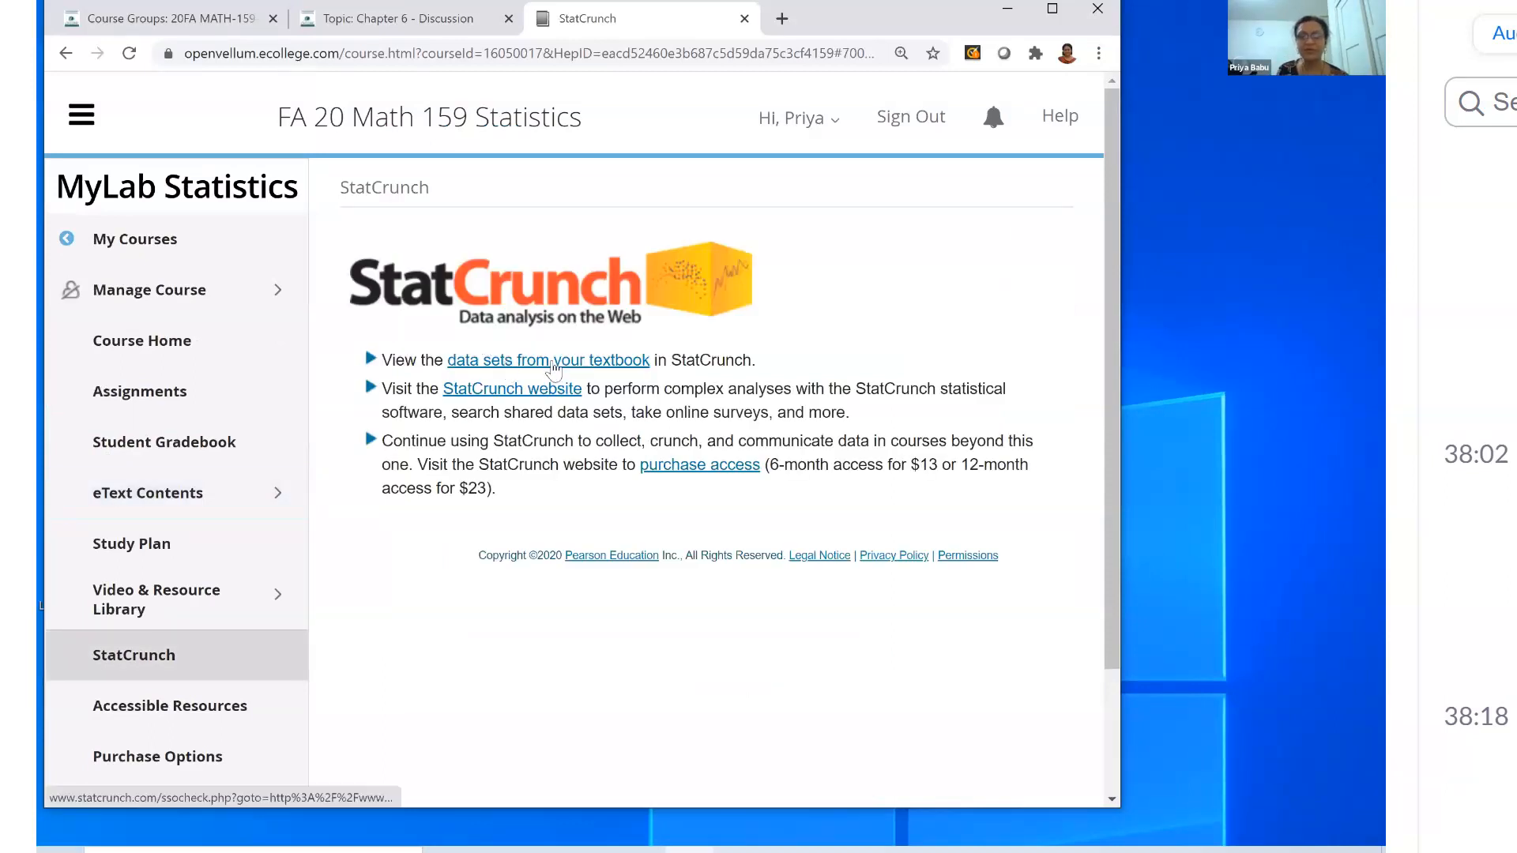
pyautogui.click(525, 364)
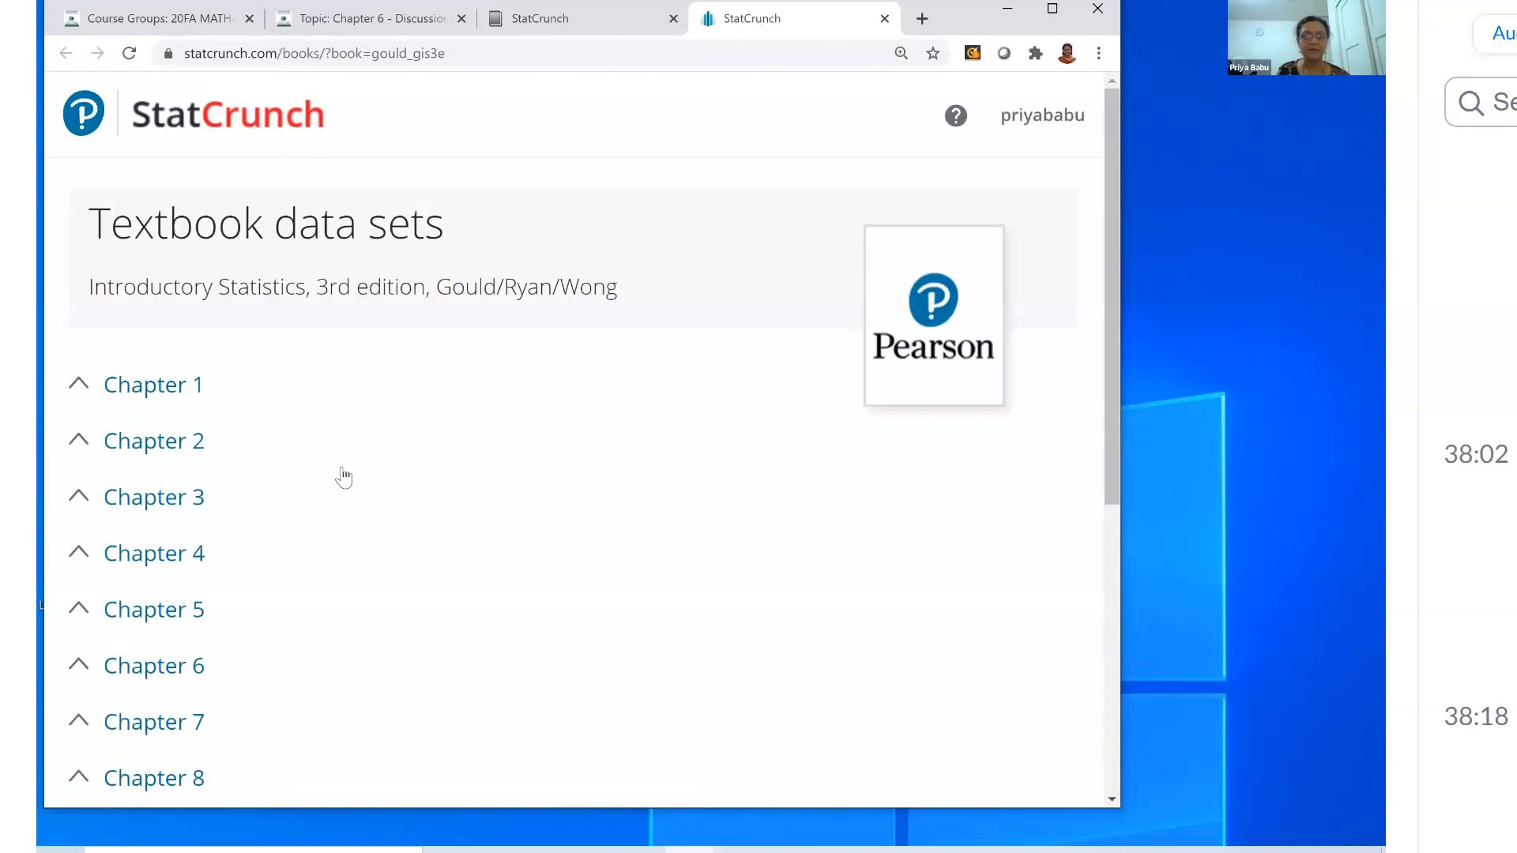
pyautogui.scroll(-3, 343, 477)
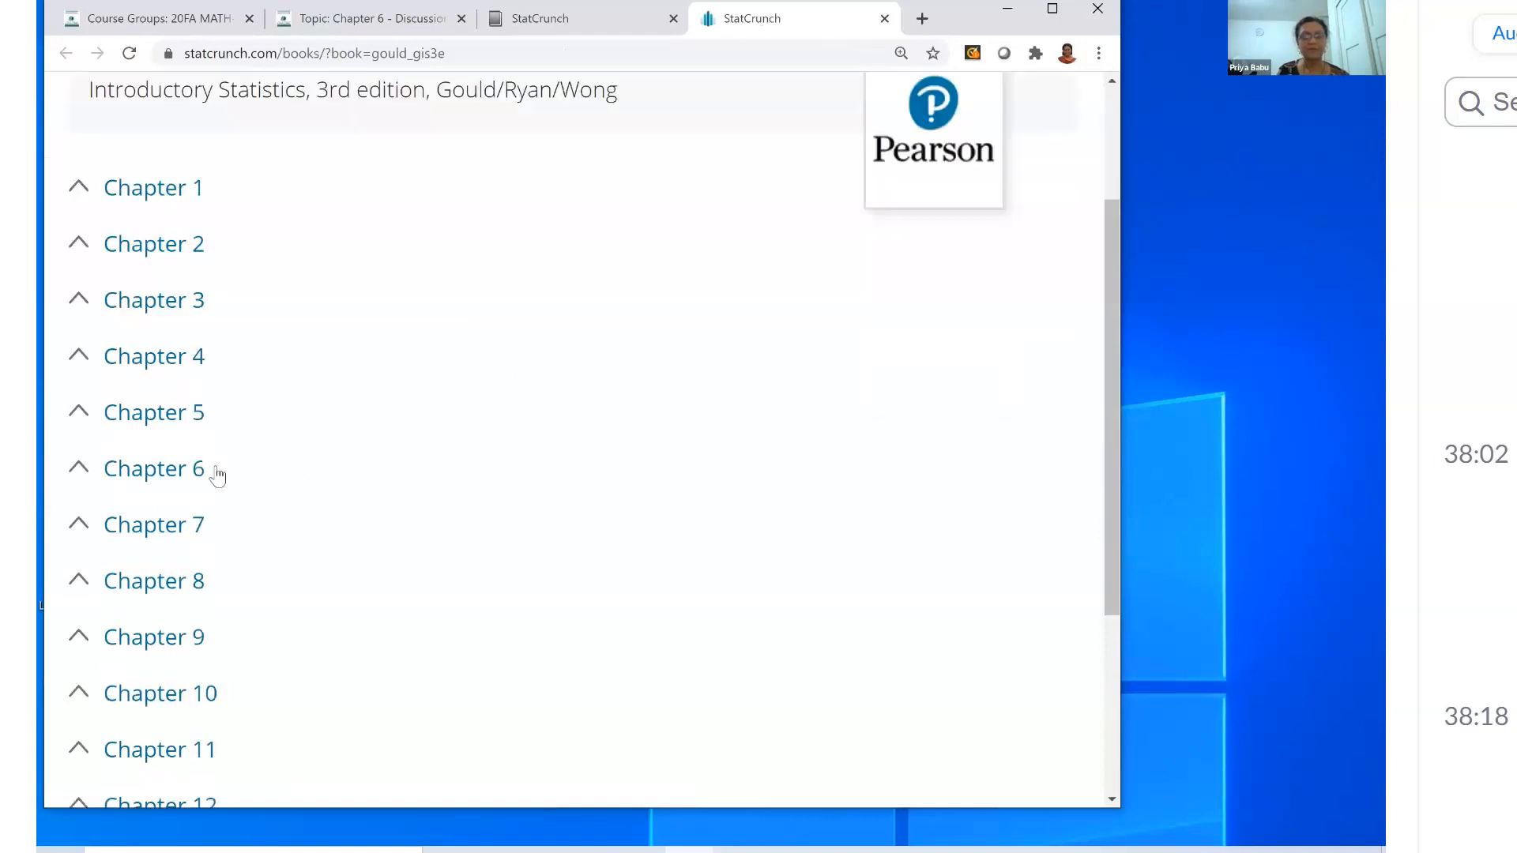
pyautogui.click(155, 474)
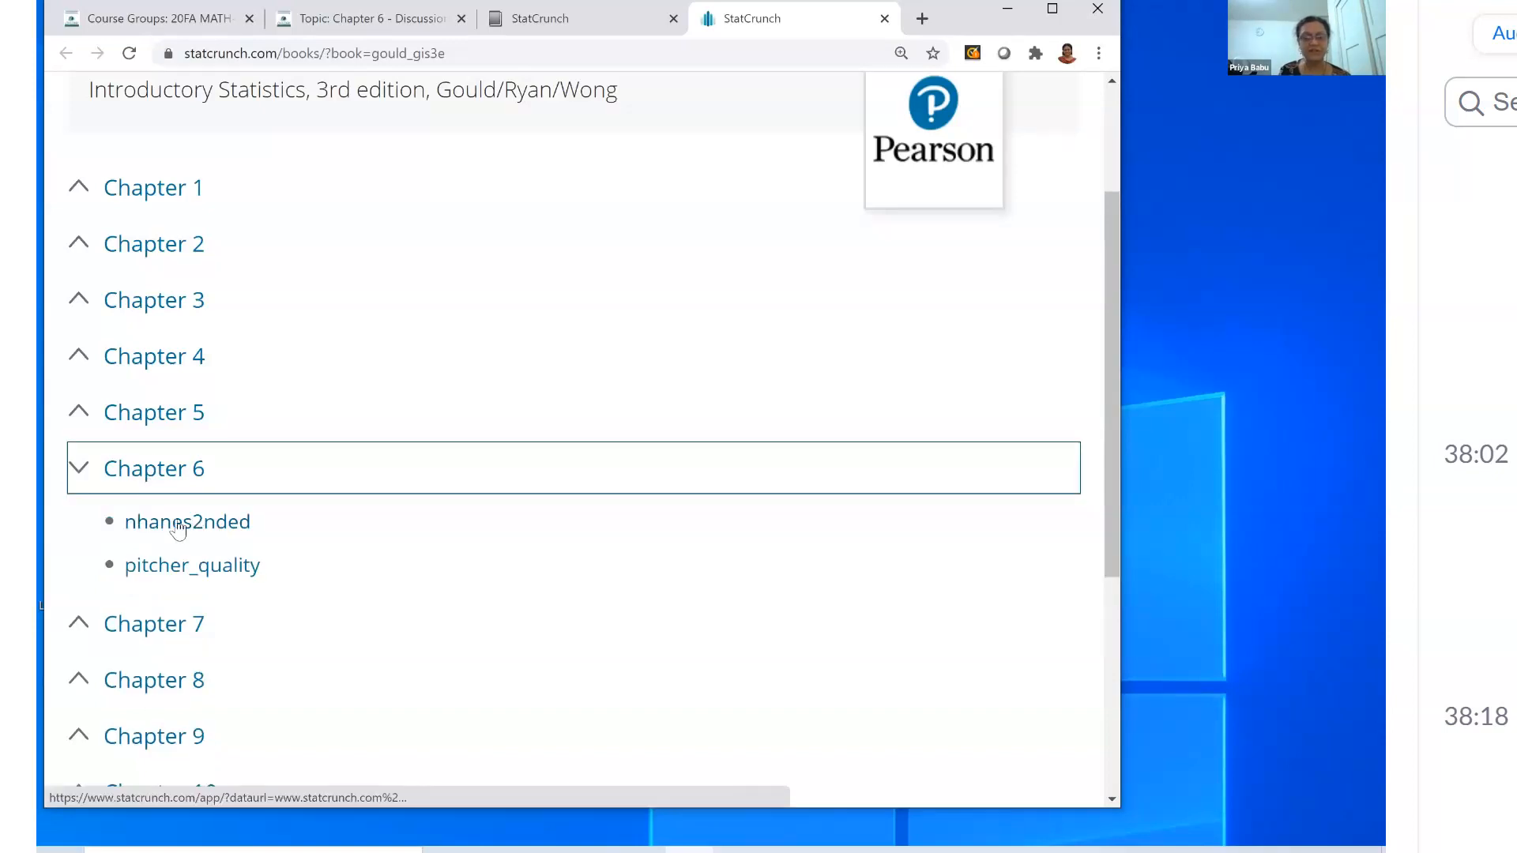
pyautogui.click(168, 523)
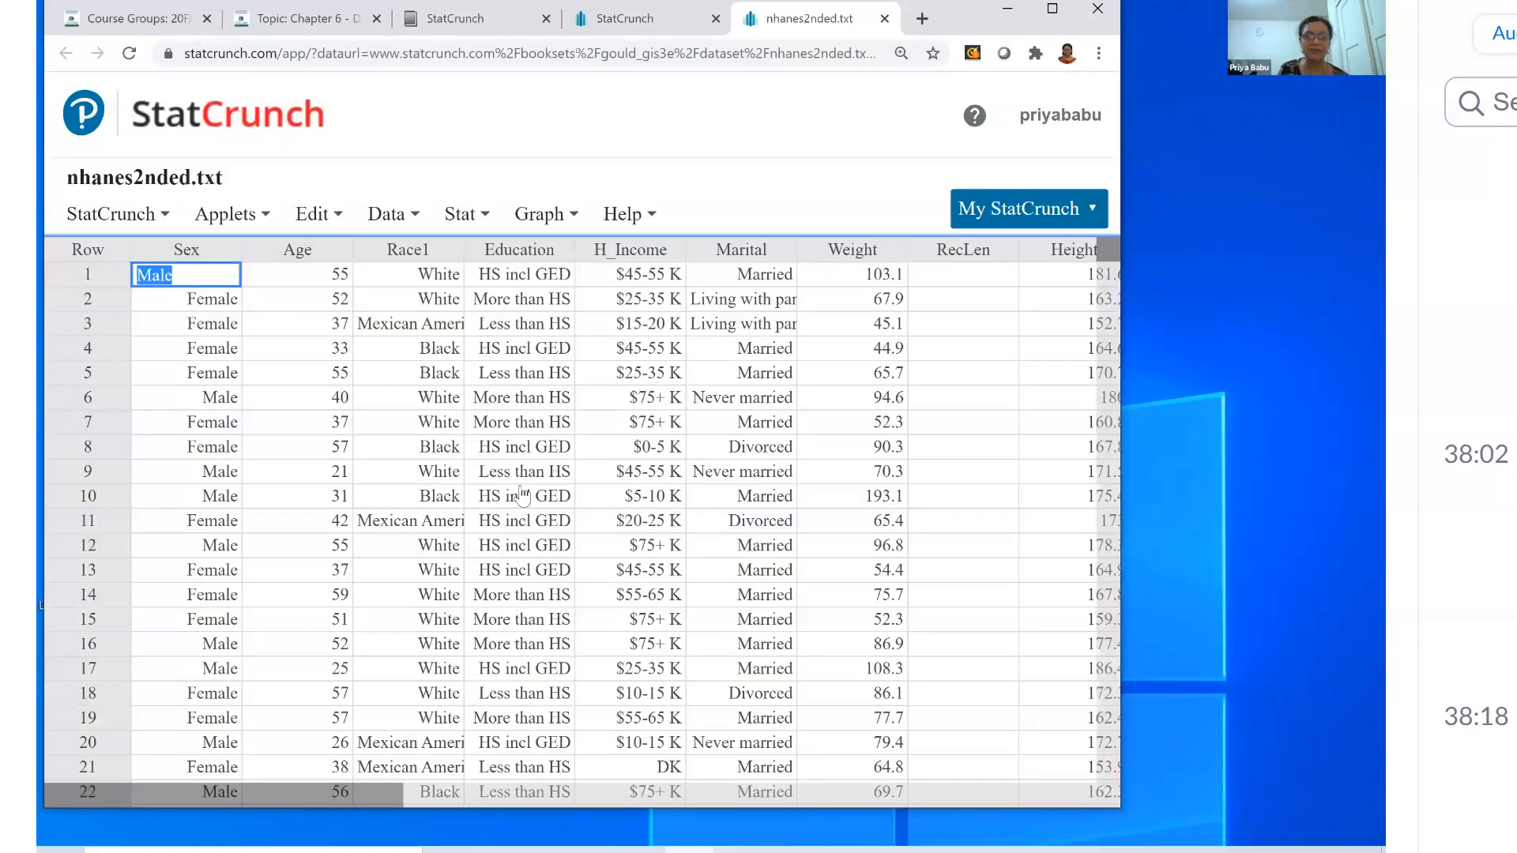
# Examine the columns and rows of the nhanes2nded data table, from its first rows to its end.
pyautogui.scroll(-2, 498, 501)
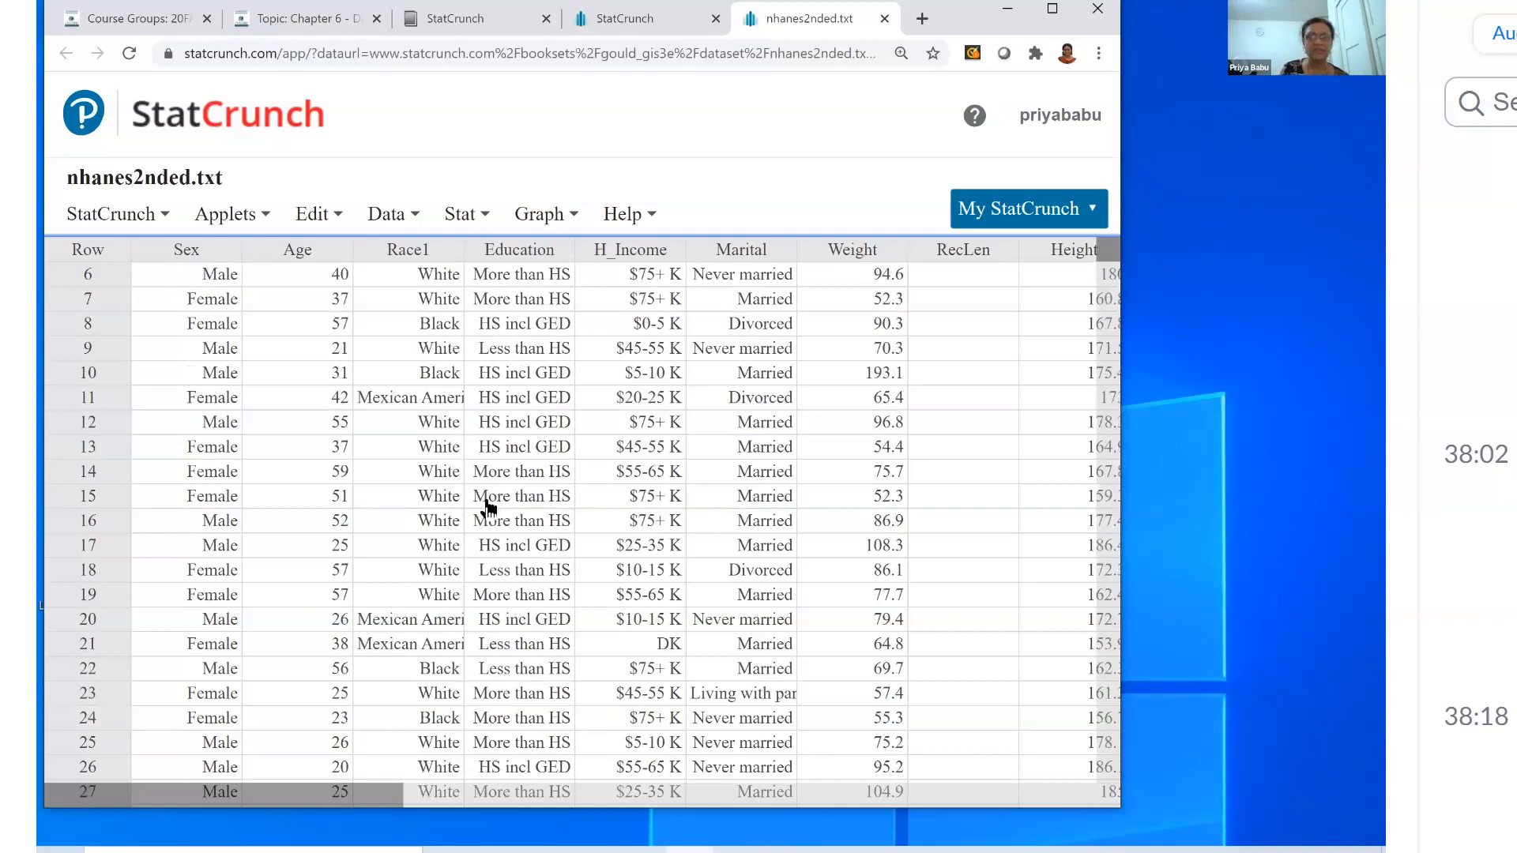
pyautogui.scroll(-5, 488, 507)
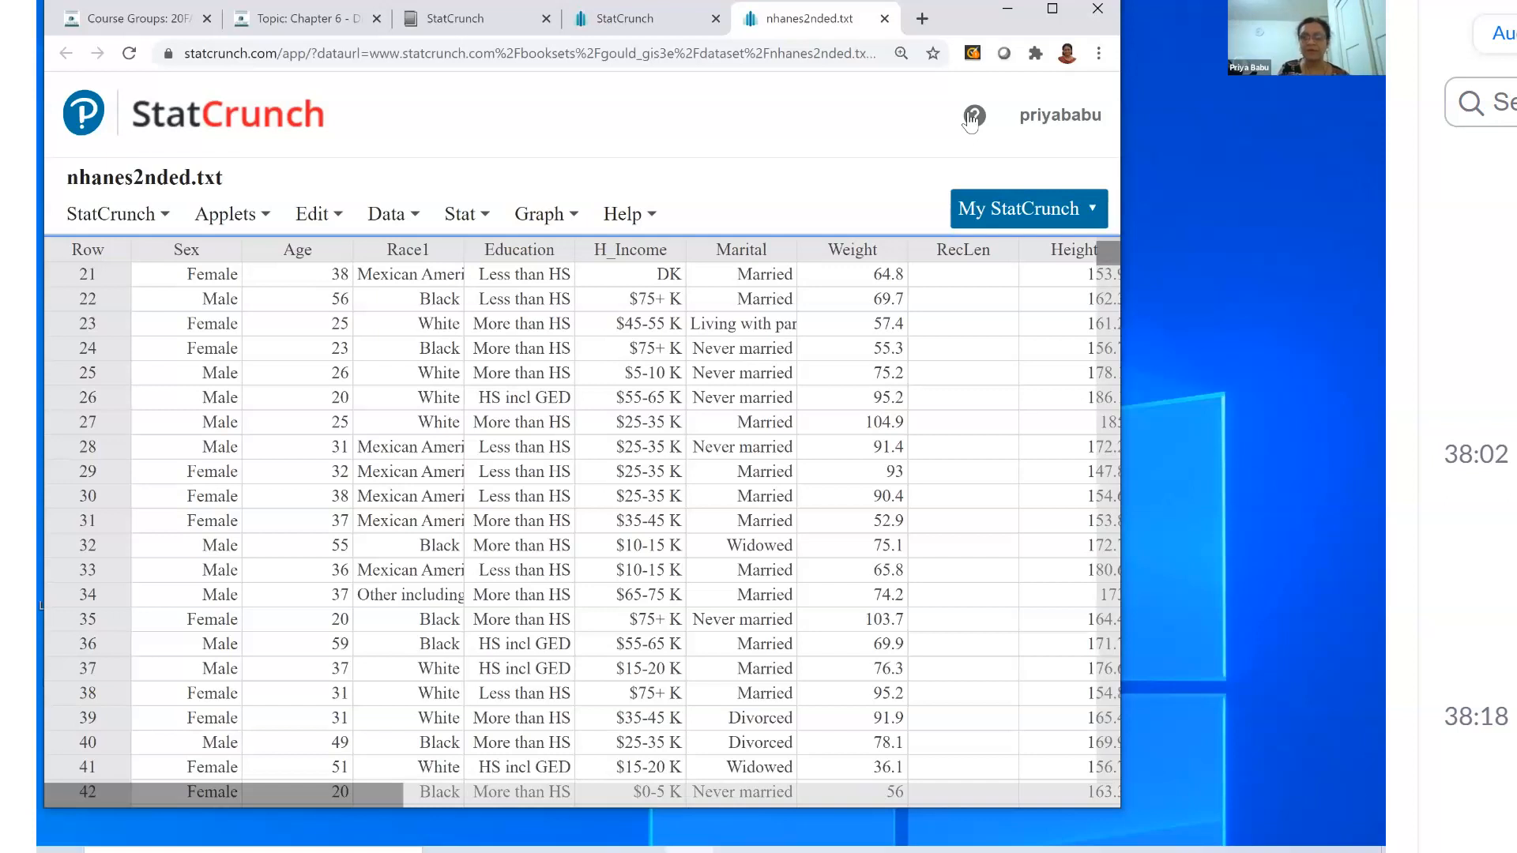
pyautogui.click(1107, 350)
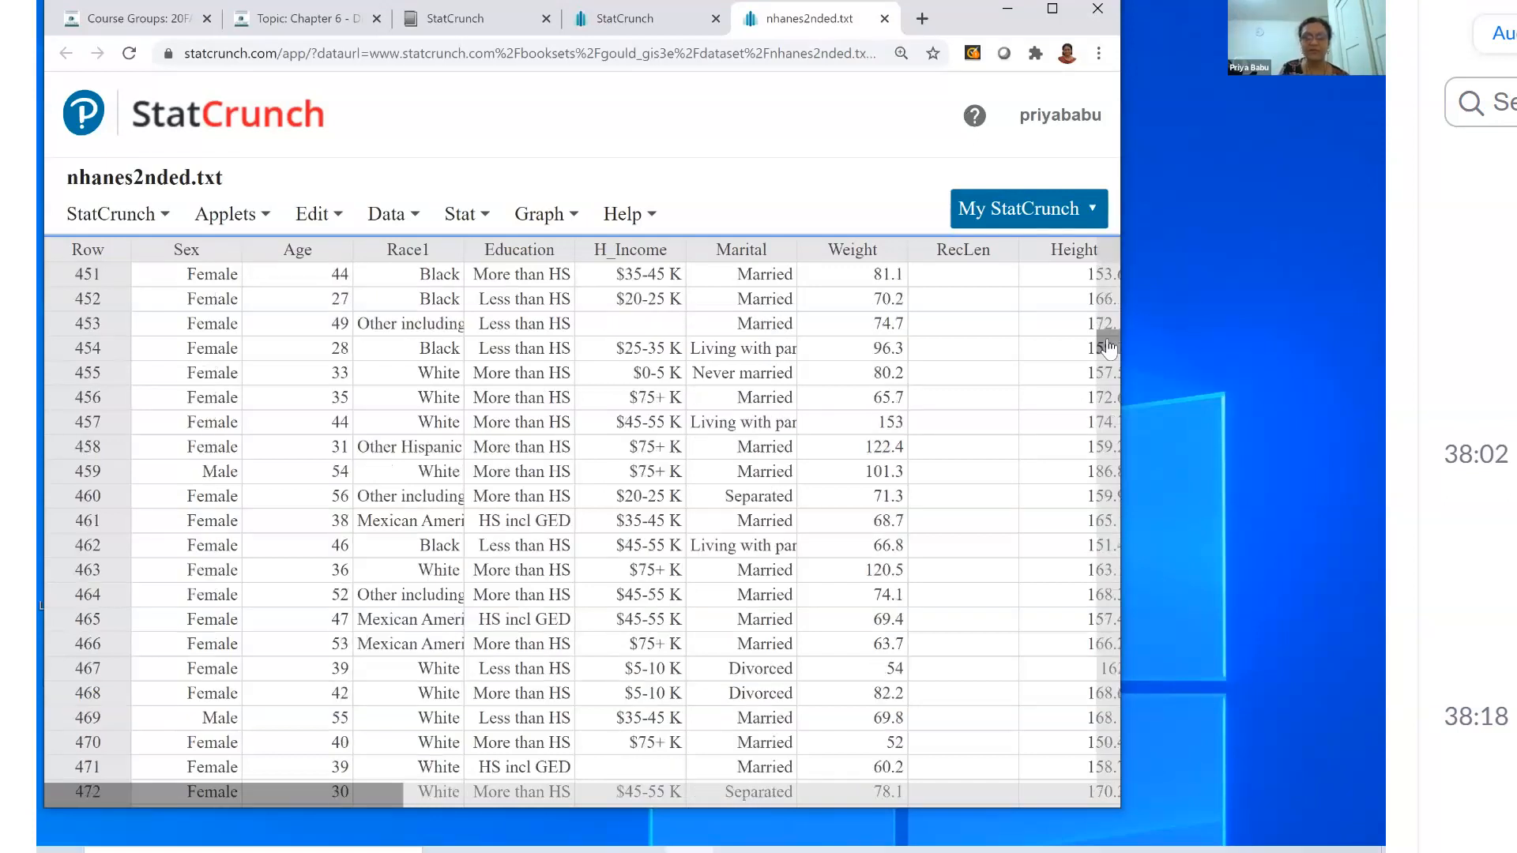
pyautogui.click(1098, 478)
pyautogui.click(1088, 629)
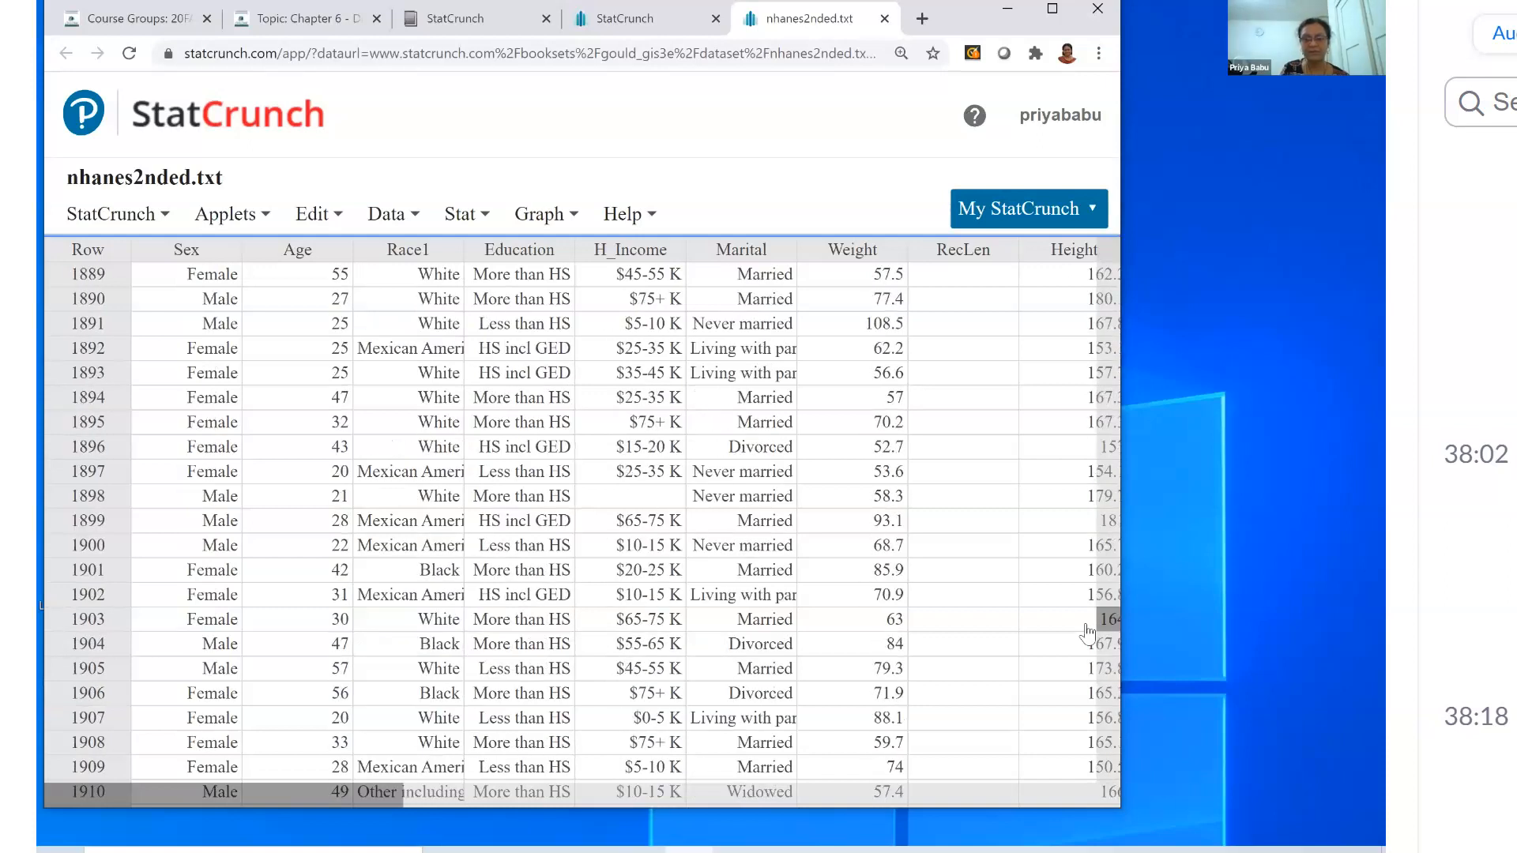
pyautogui.click(1092, 797)
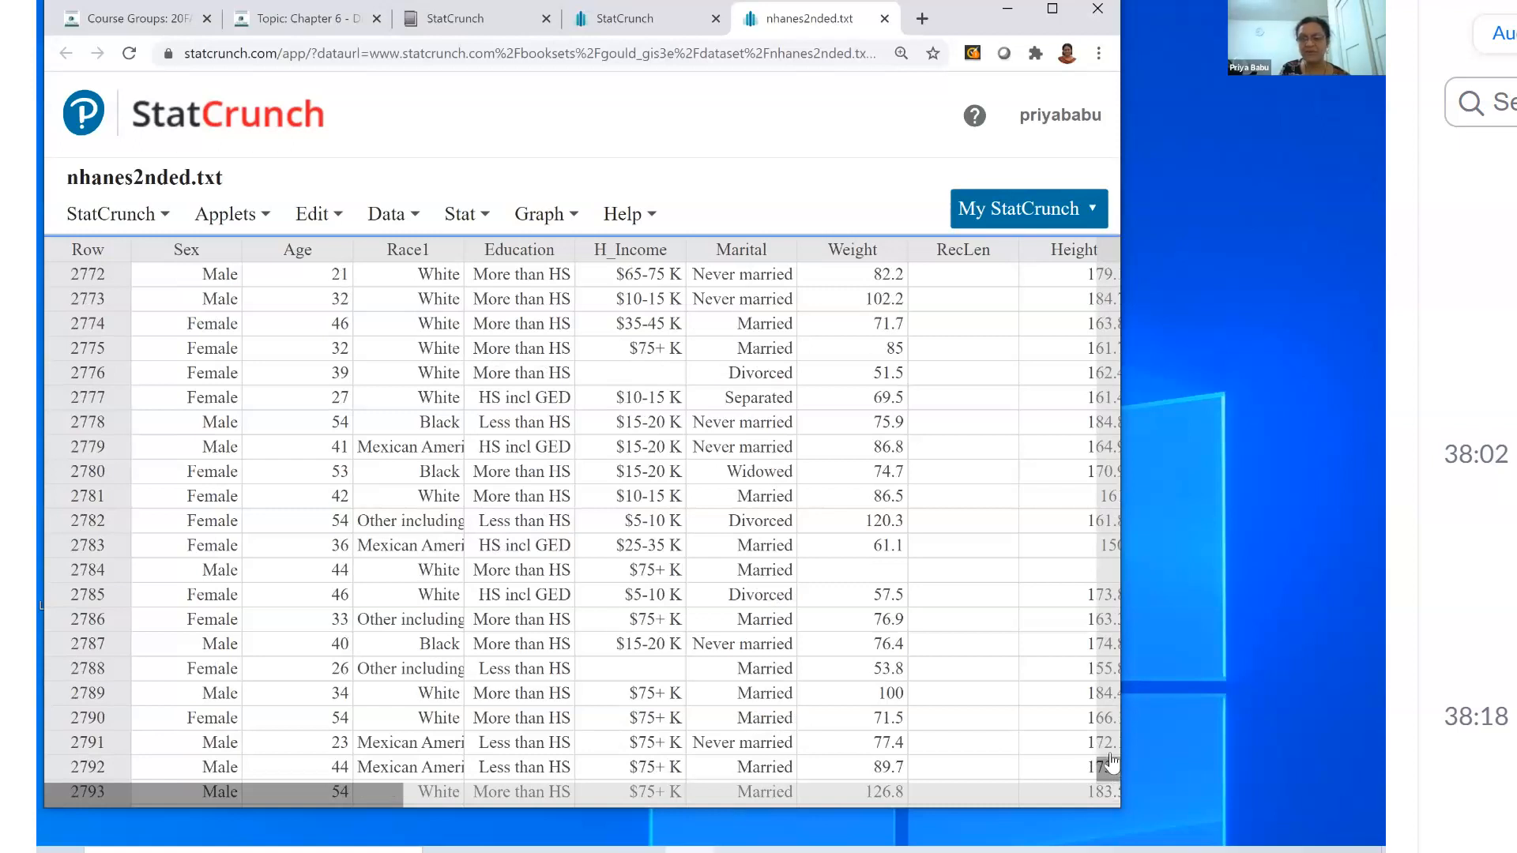
pyautogui.click(1109, 597)
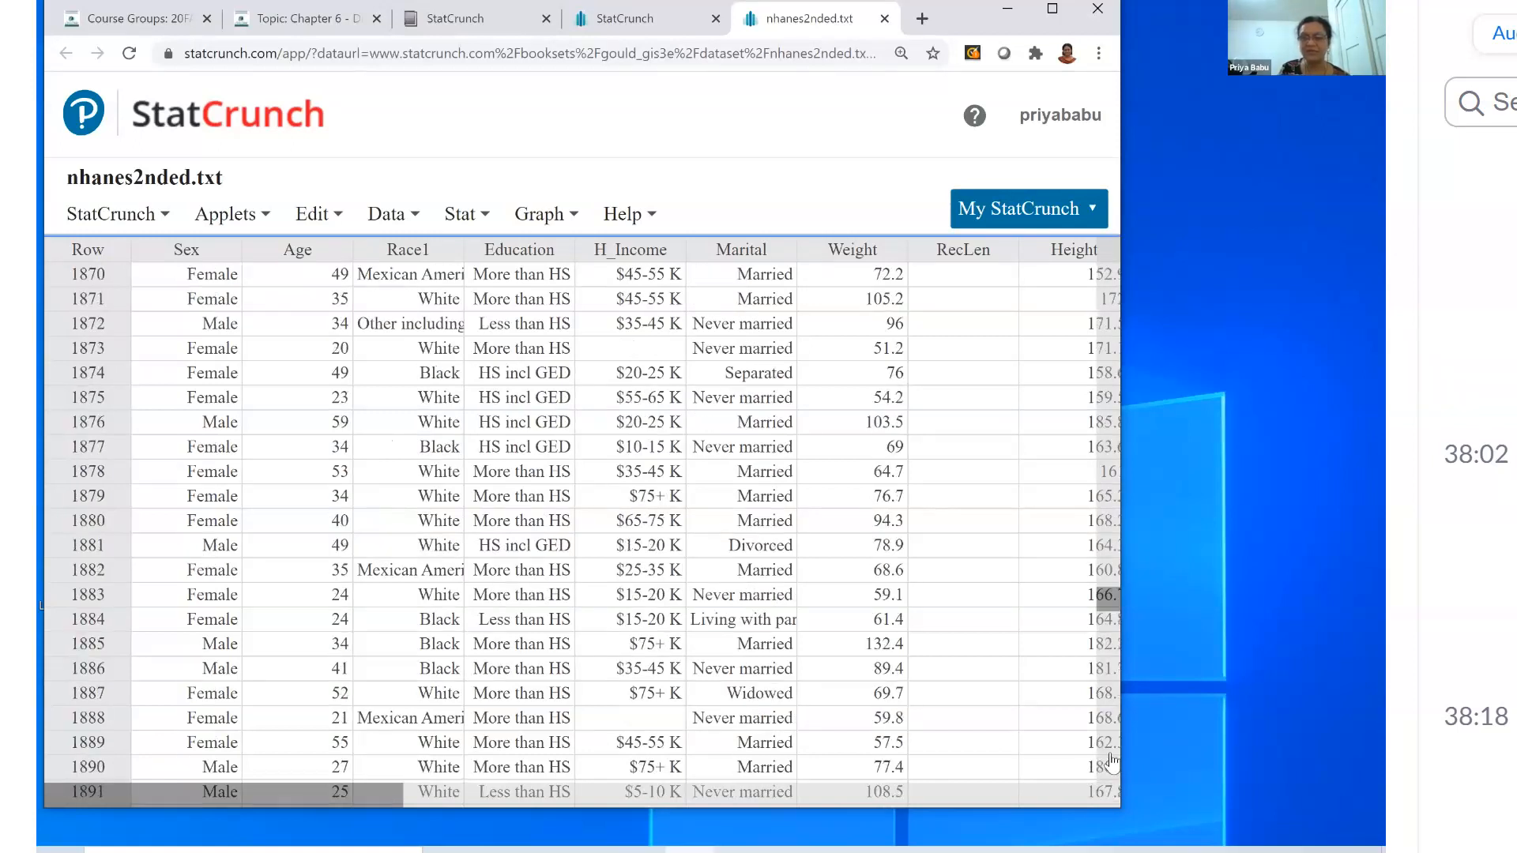
pyautogui.moveTo(1164, 361); pyautogui.dragTo(1100, 227)
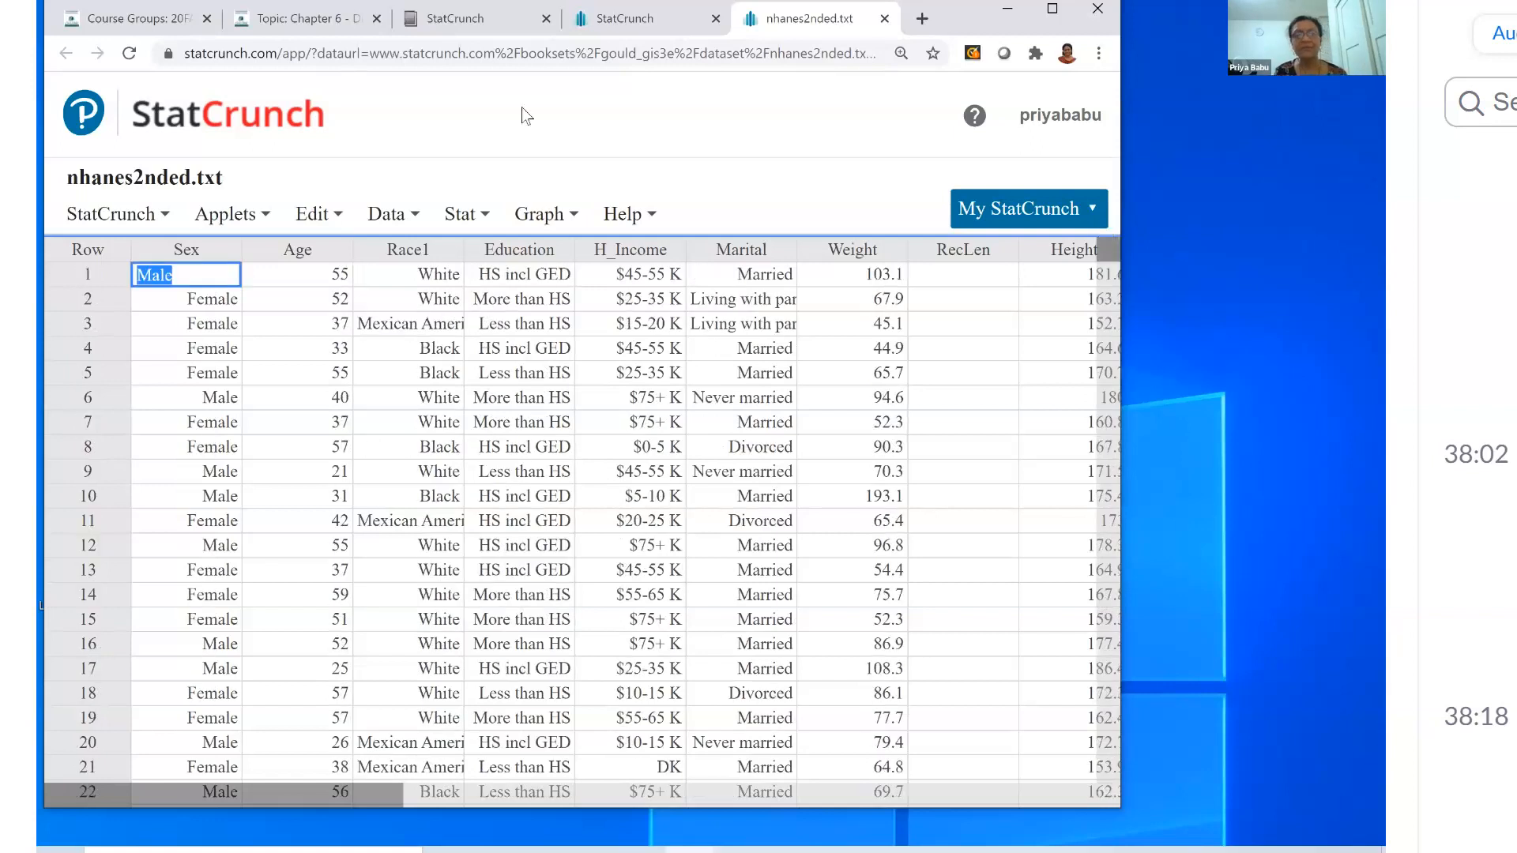
pyautogui.click(481, 131)
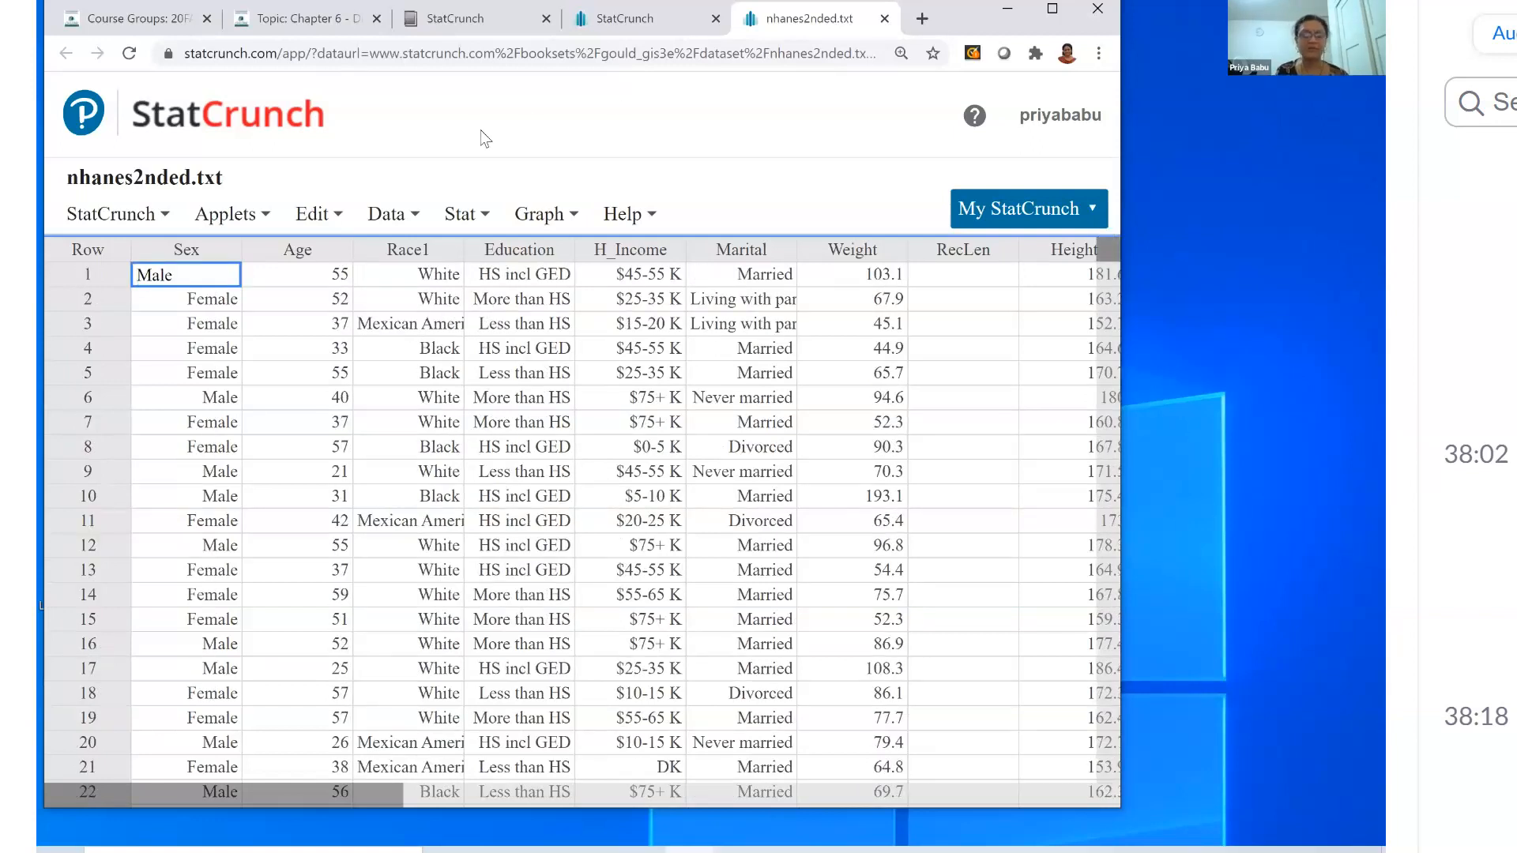
pyautogui.moveTo(267, 263)
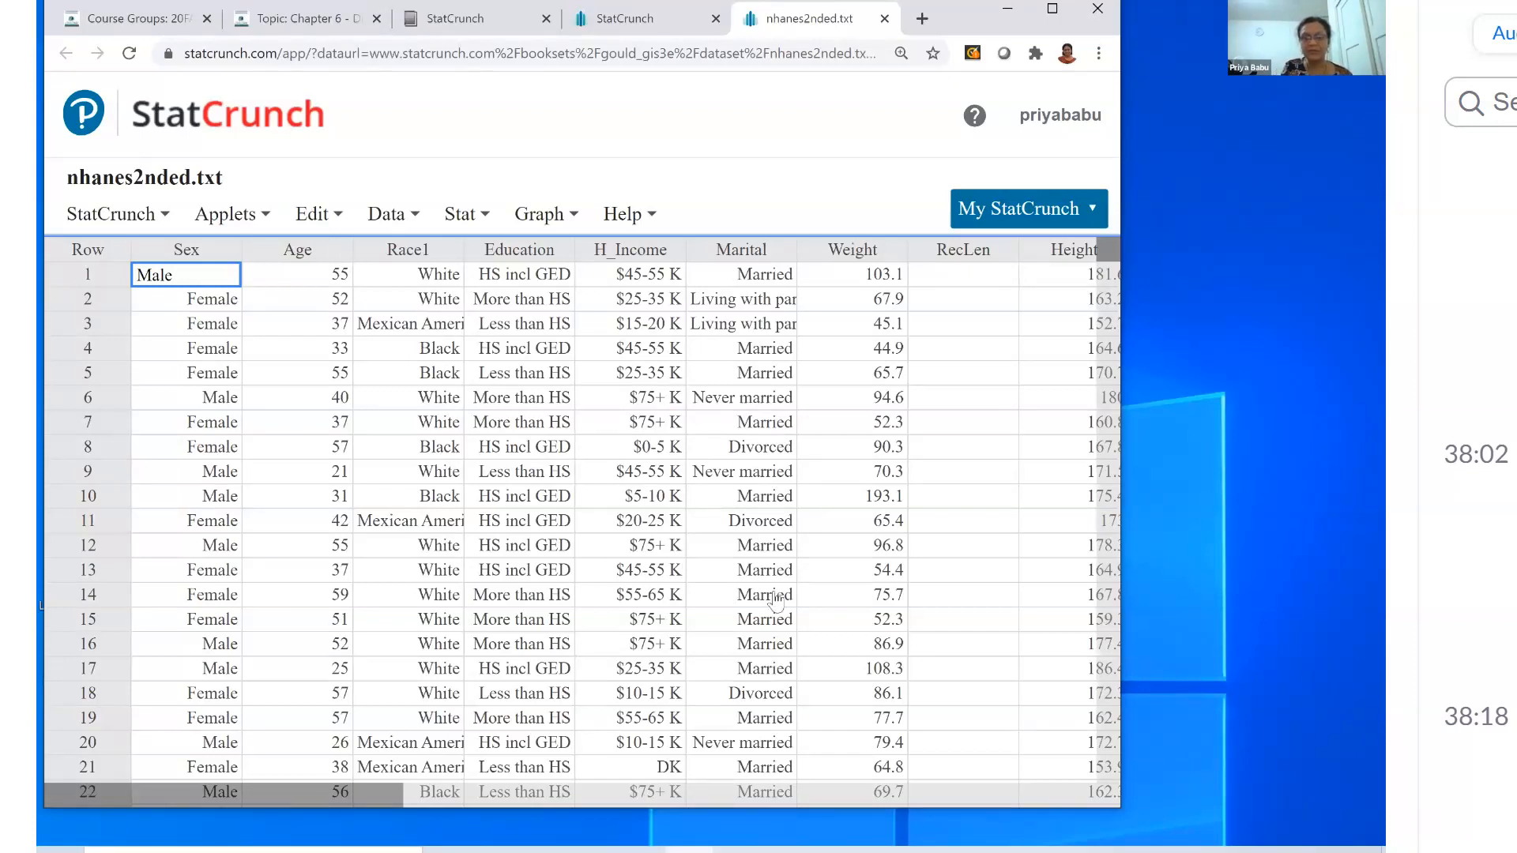
pyautogui.scroll(-10, 777, 601)
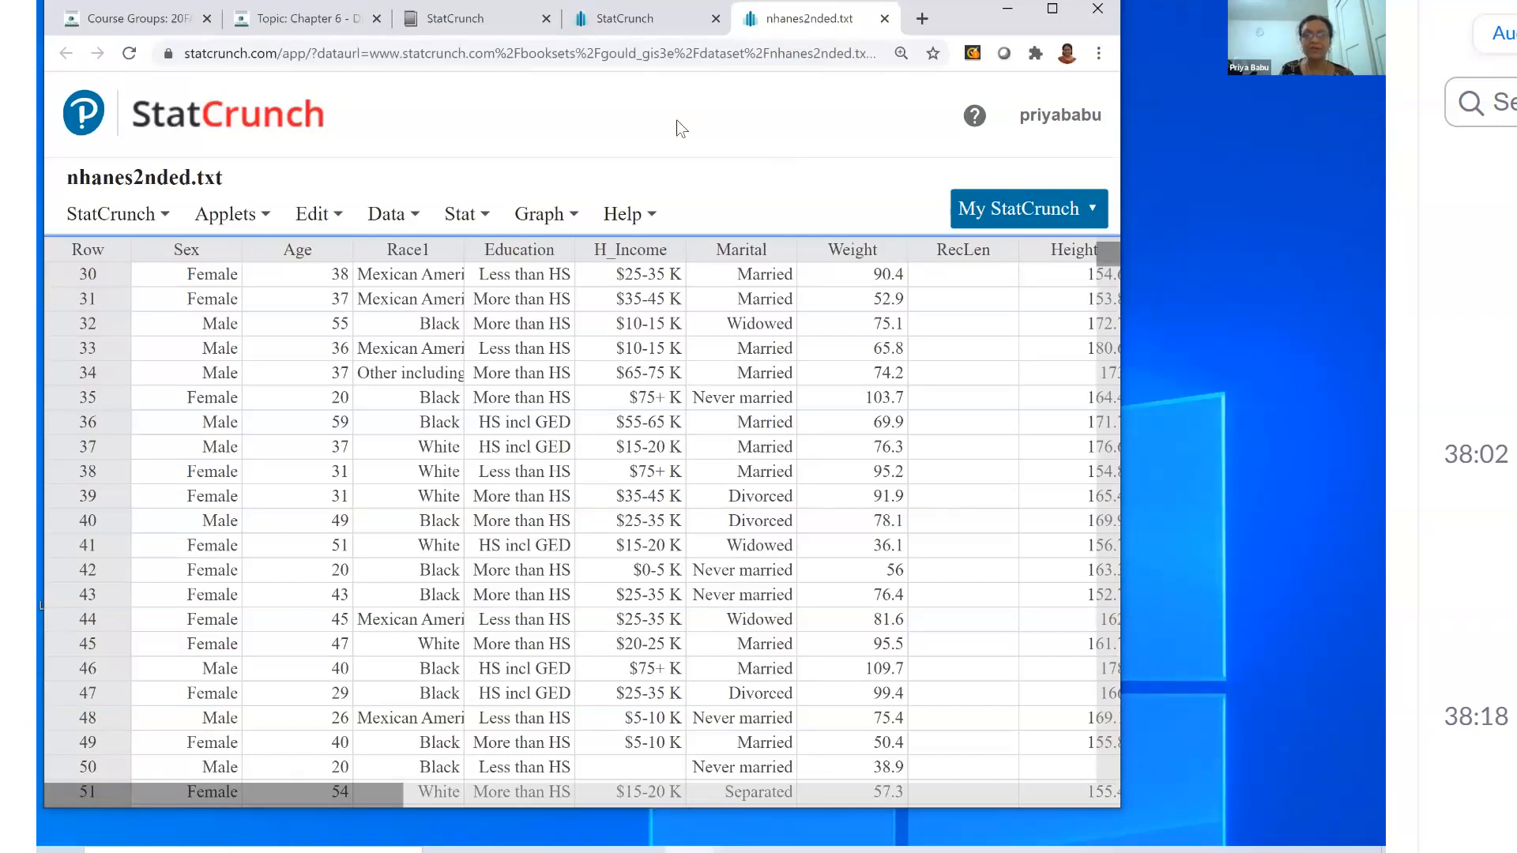
# Start a histogram of the data set and choose Iron as its column.
pyautogui.click(558, 218)
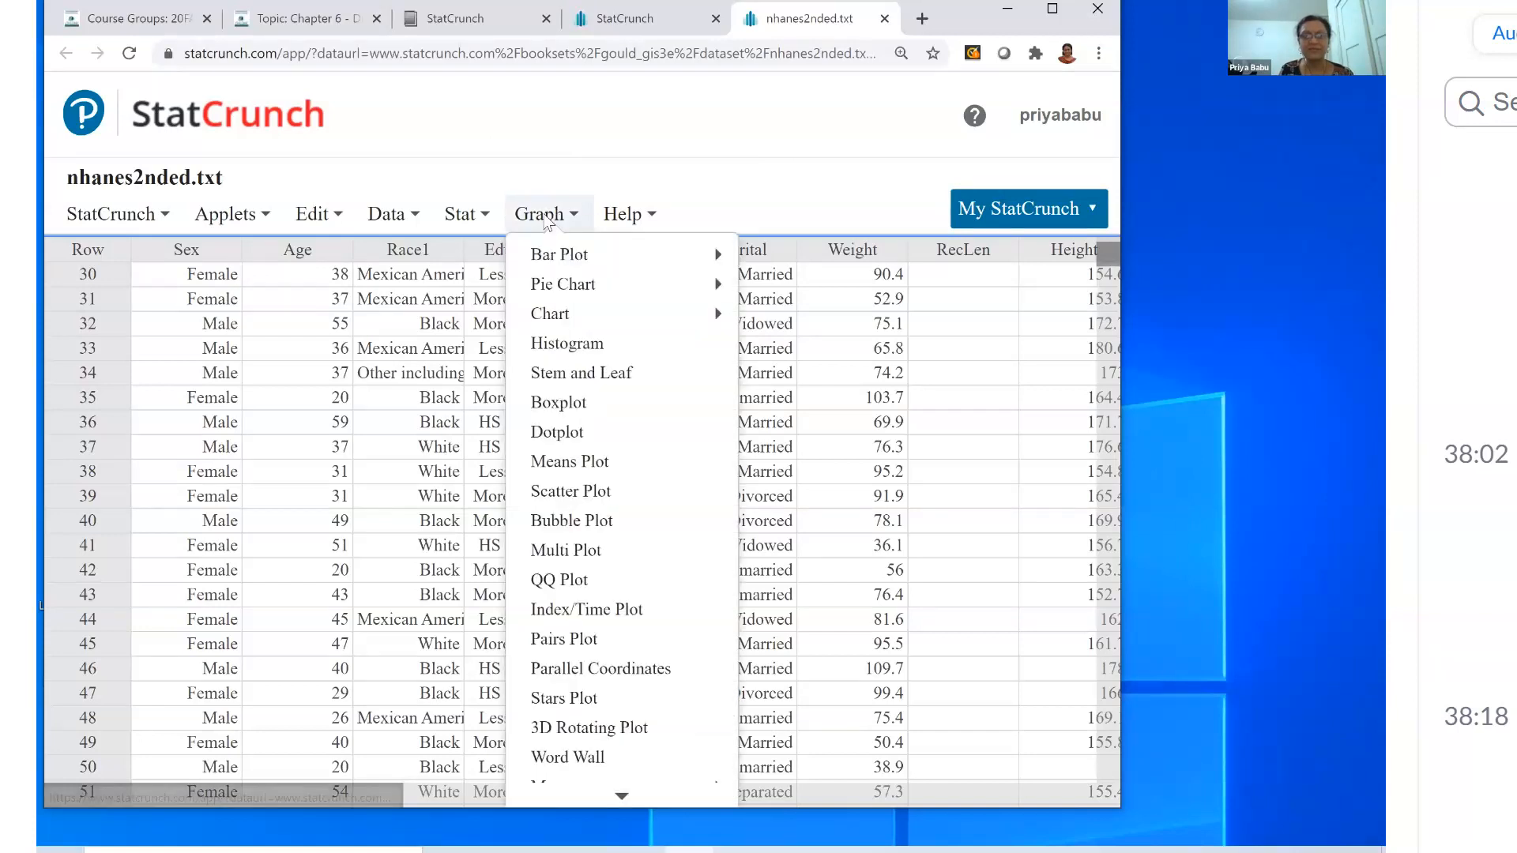
pyautogui.click(567, 345)
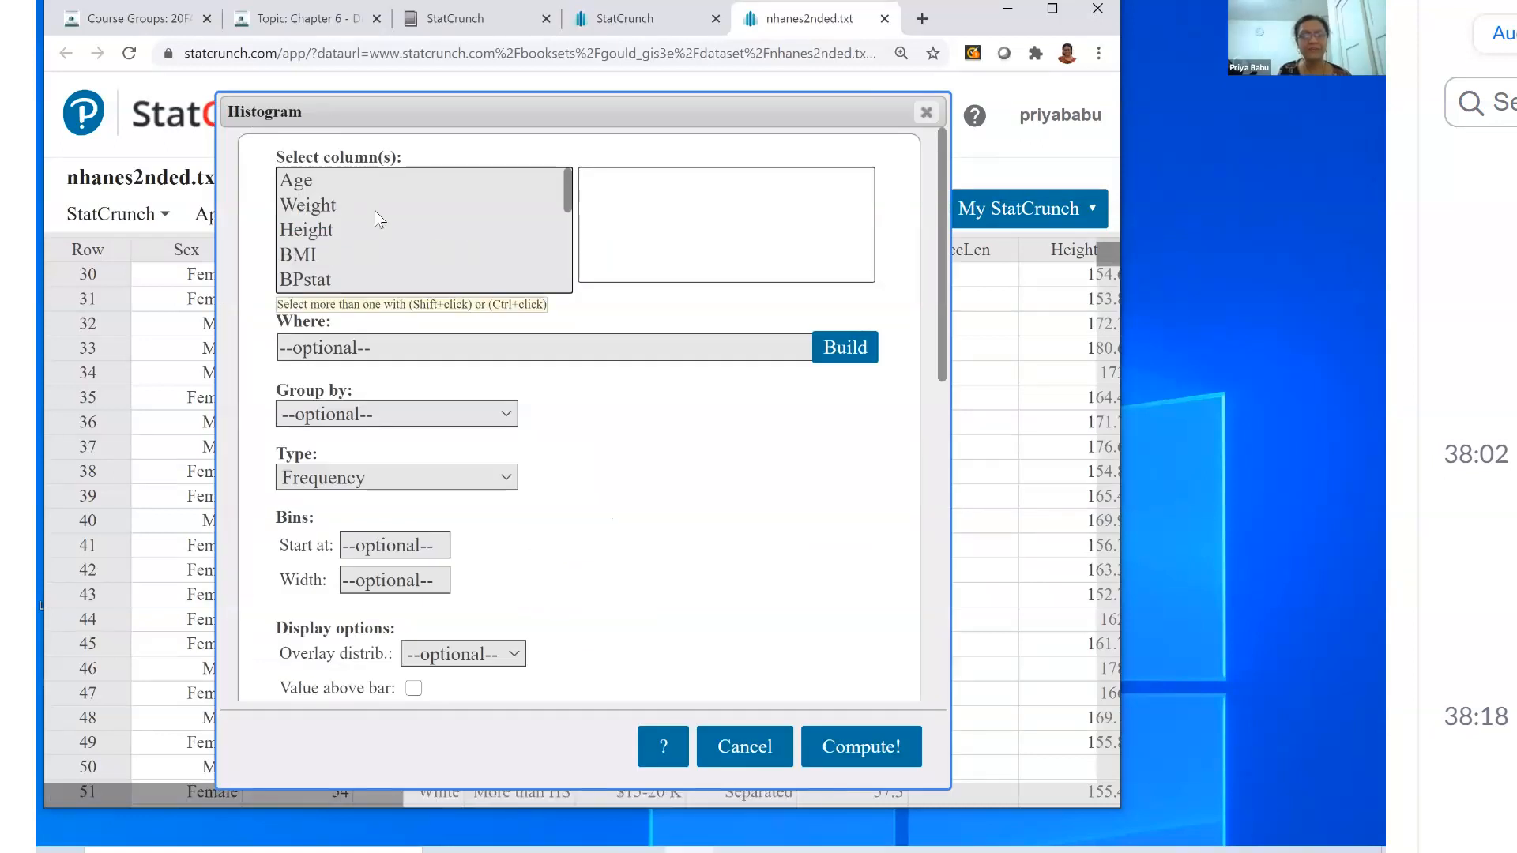
pyautogui.scroll(-5, 427, 246)
pyautogui.scroll(5, 426, 247)
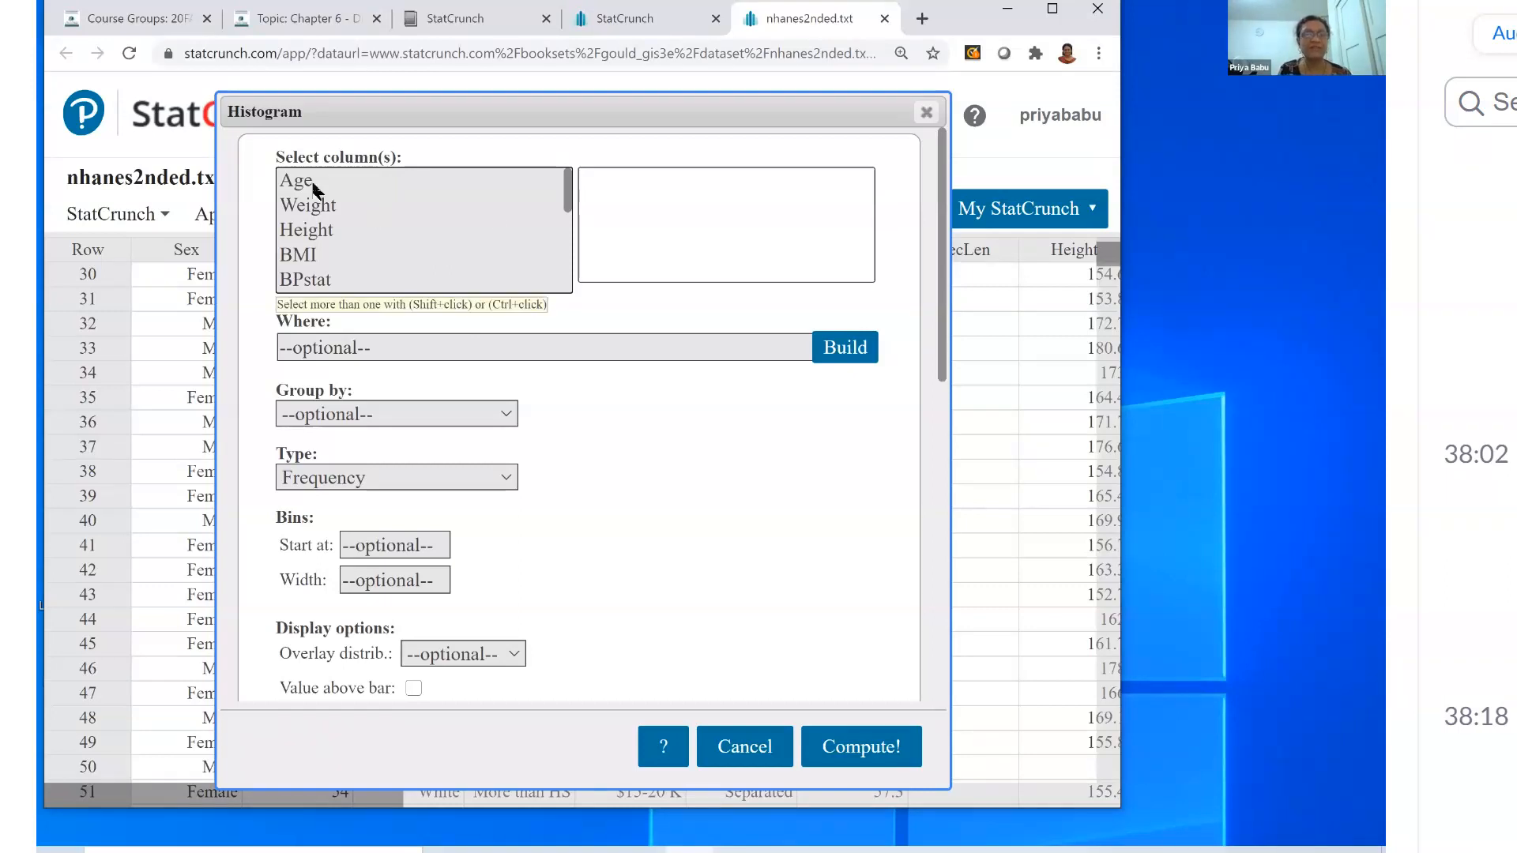
pyautogui.scroll(-5, 442, 224)
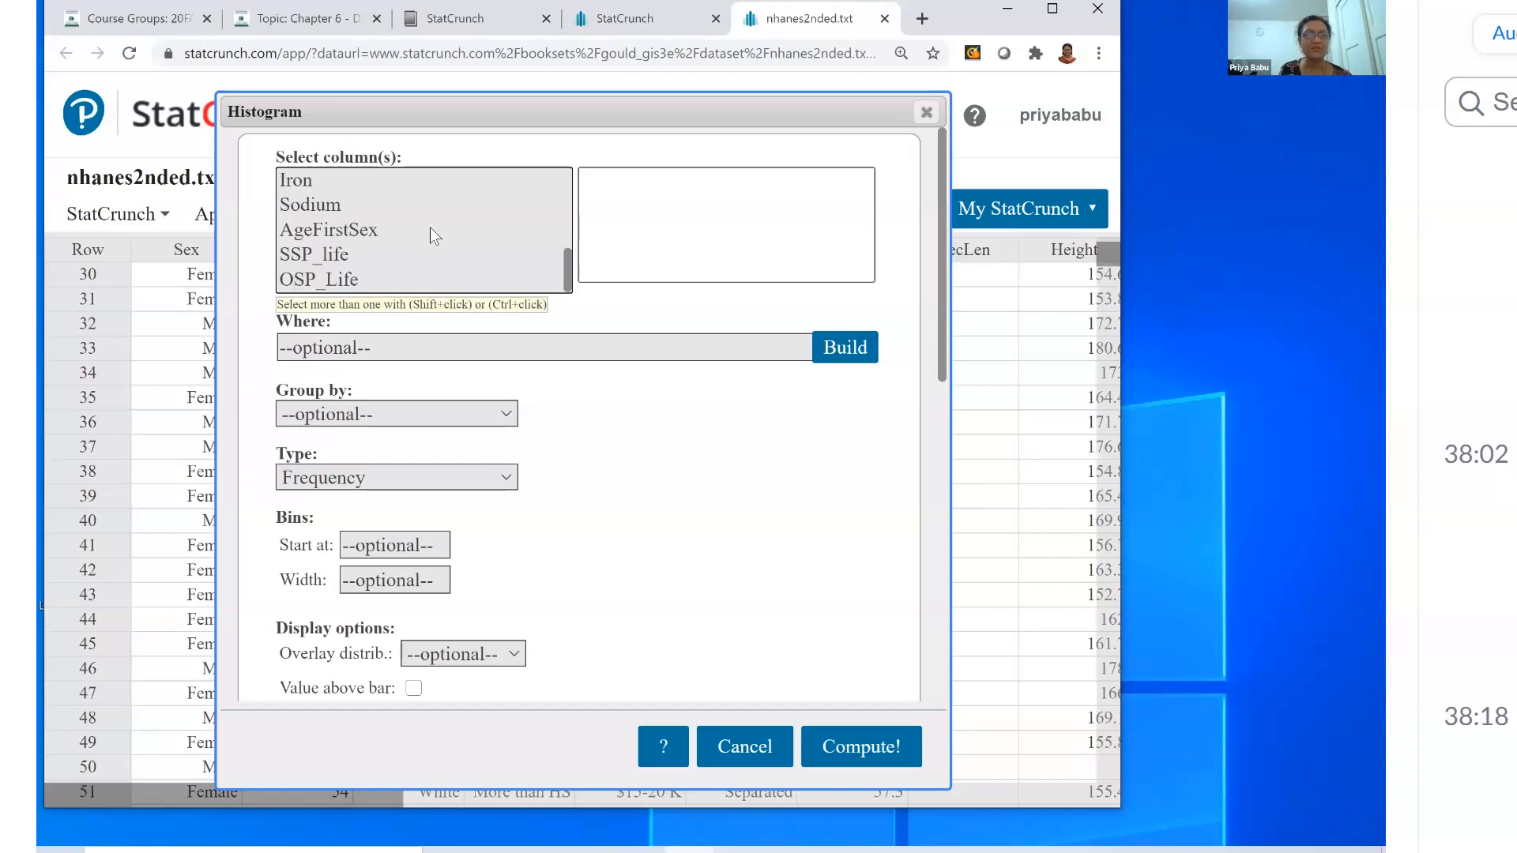
pyautogui.click(307, 182)
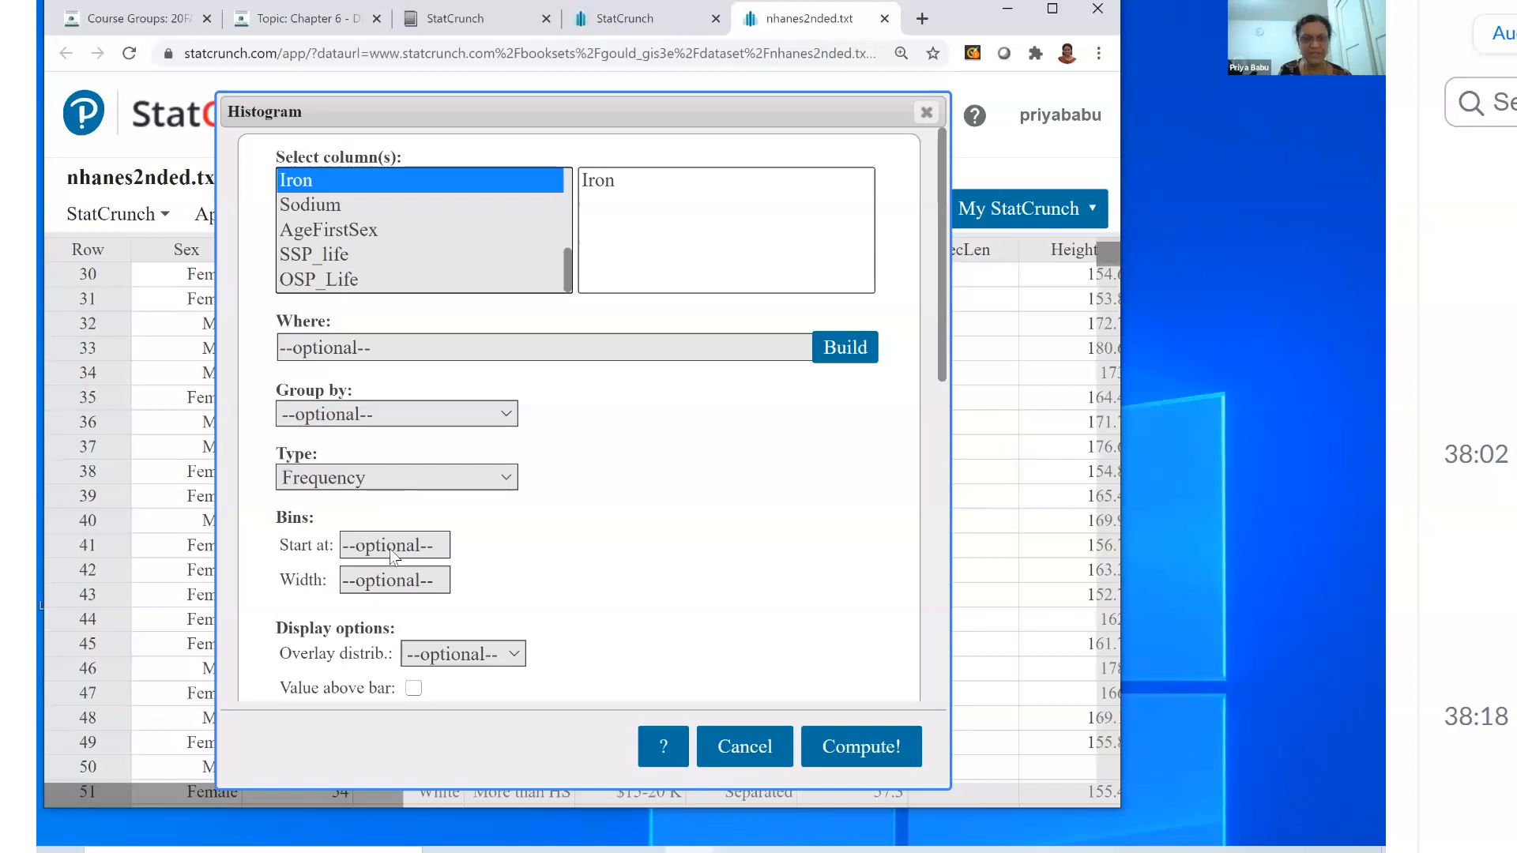
# Overlay a Normal distribution with bins, mean and standard deviation left at their defaults, and compute the histogram.
pyautogui.scroll(-3, 348, 460)
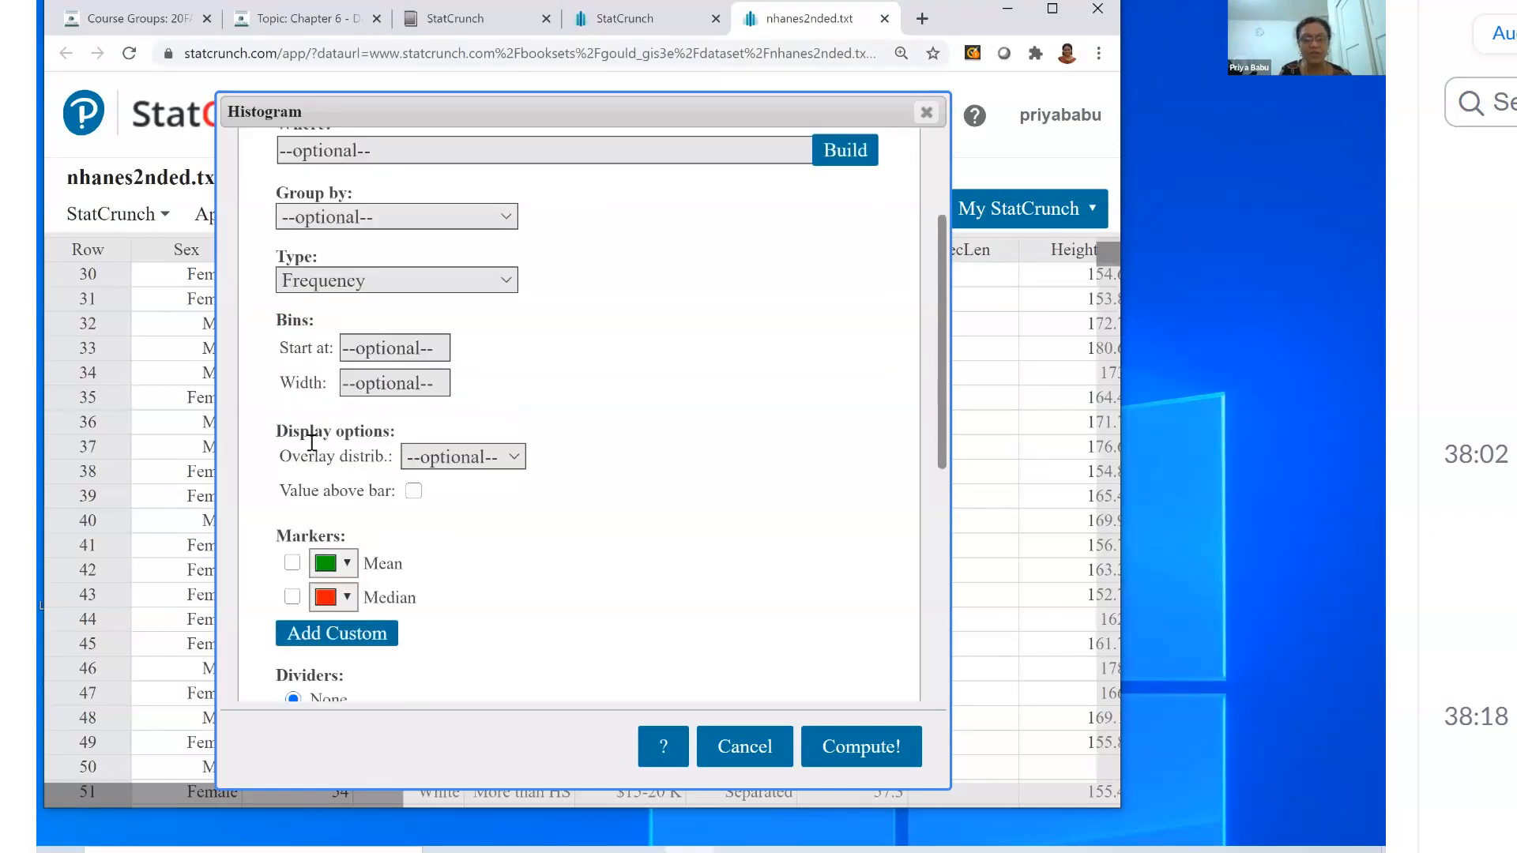
pyautogui.click(440, 462)
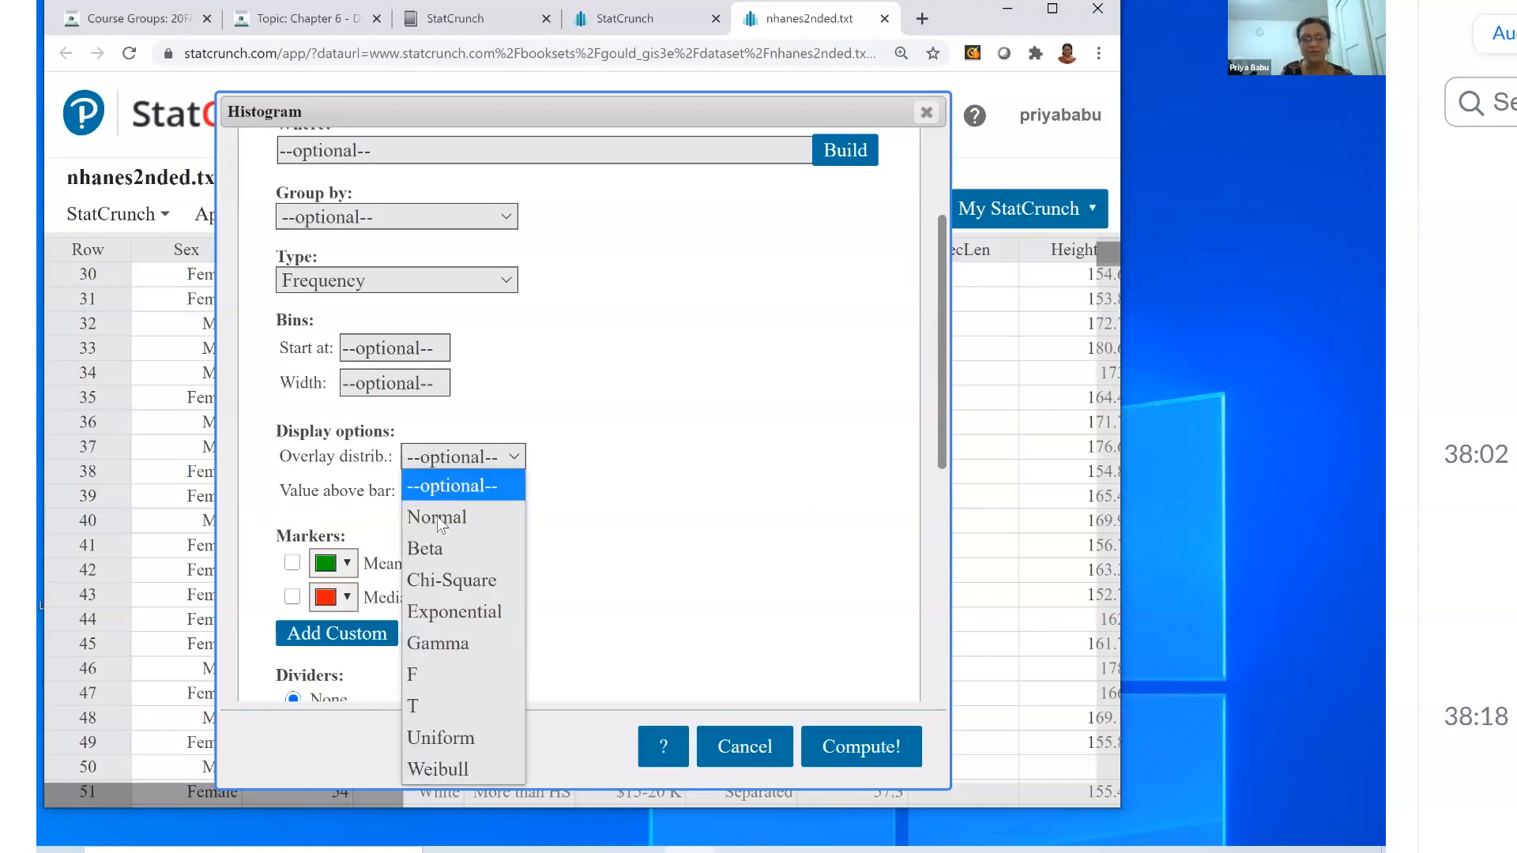
pyautogui.click(438, 516)
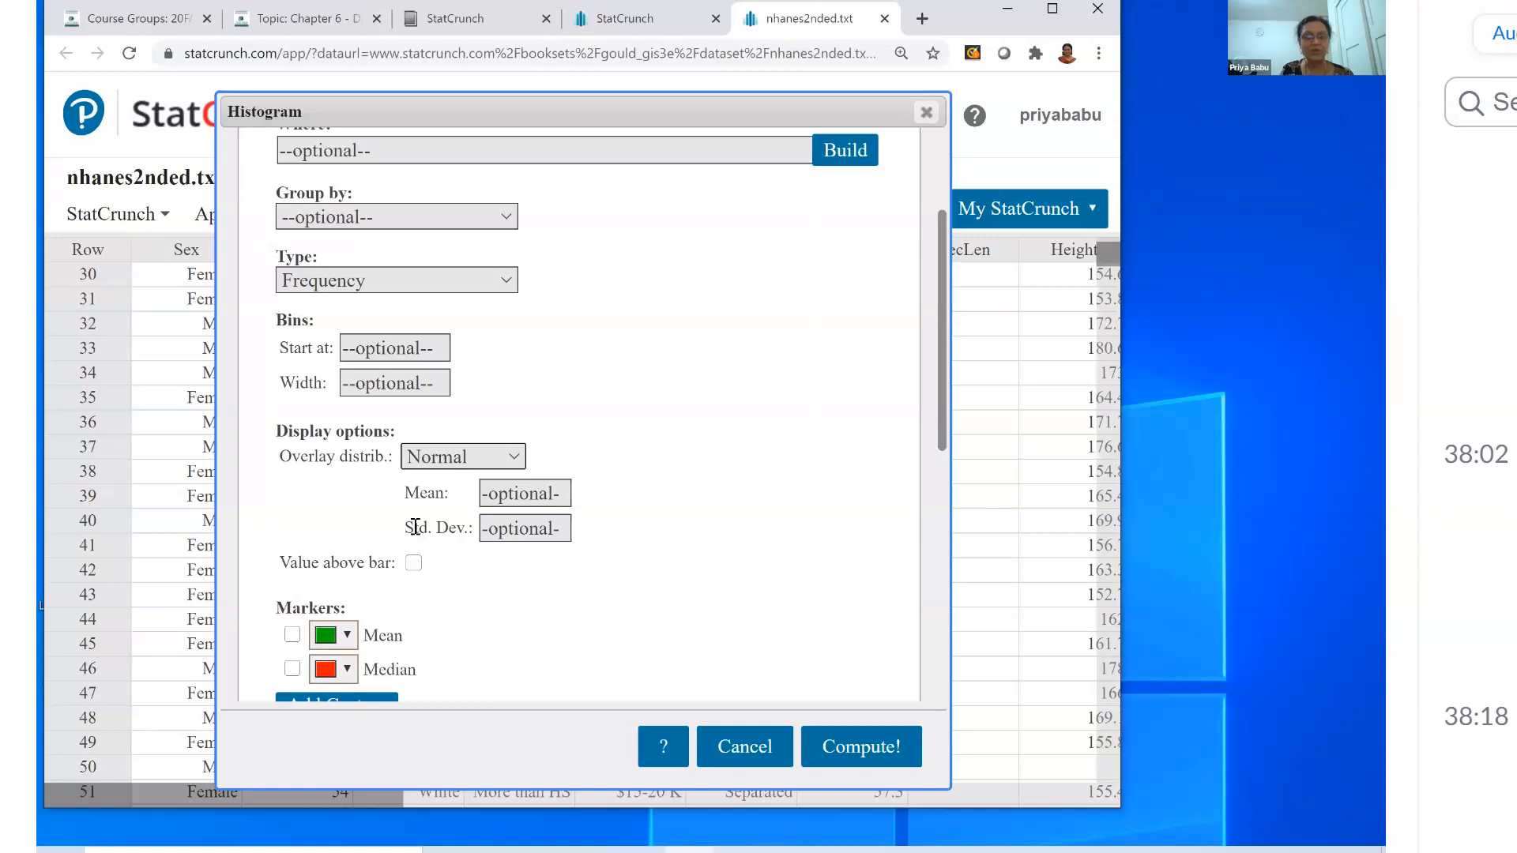
pyautogui.click(499, 491)
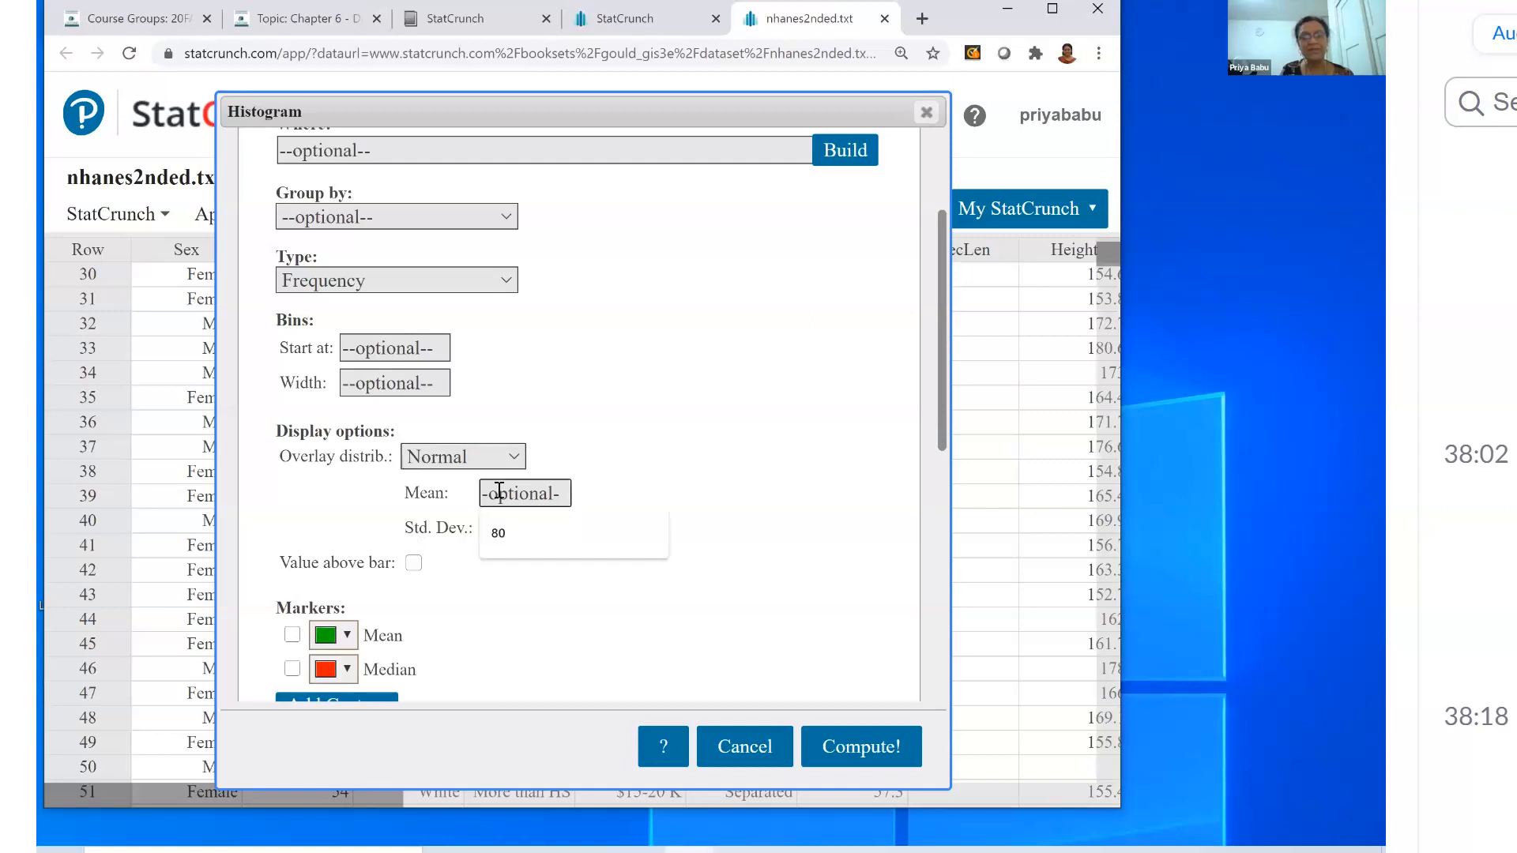
pyautogui.click(635, 518)
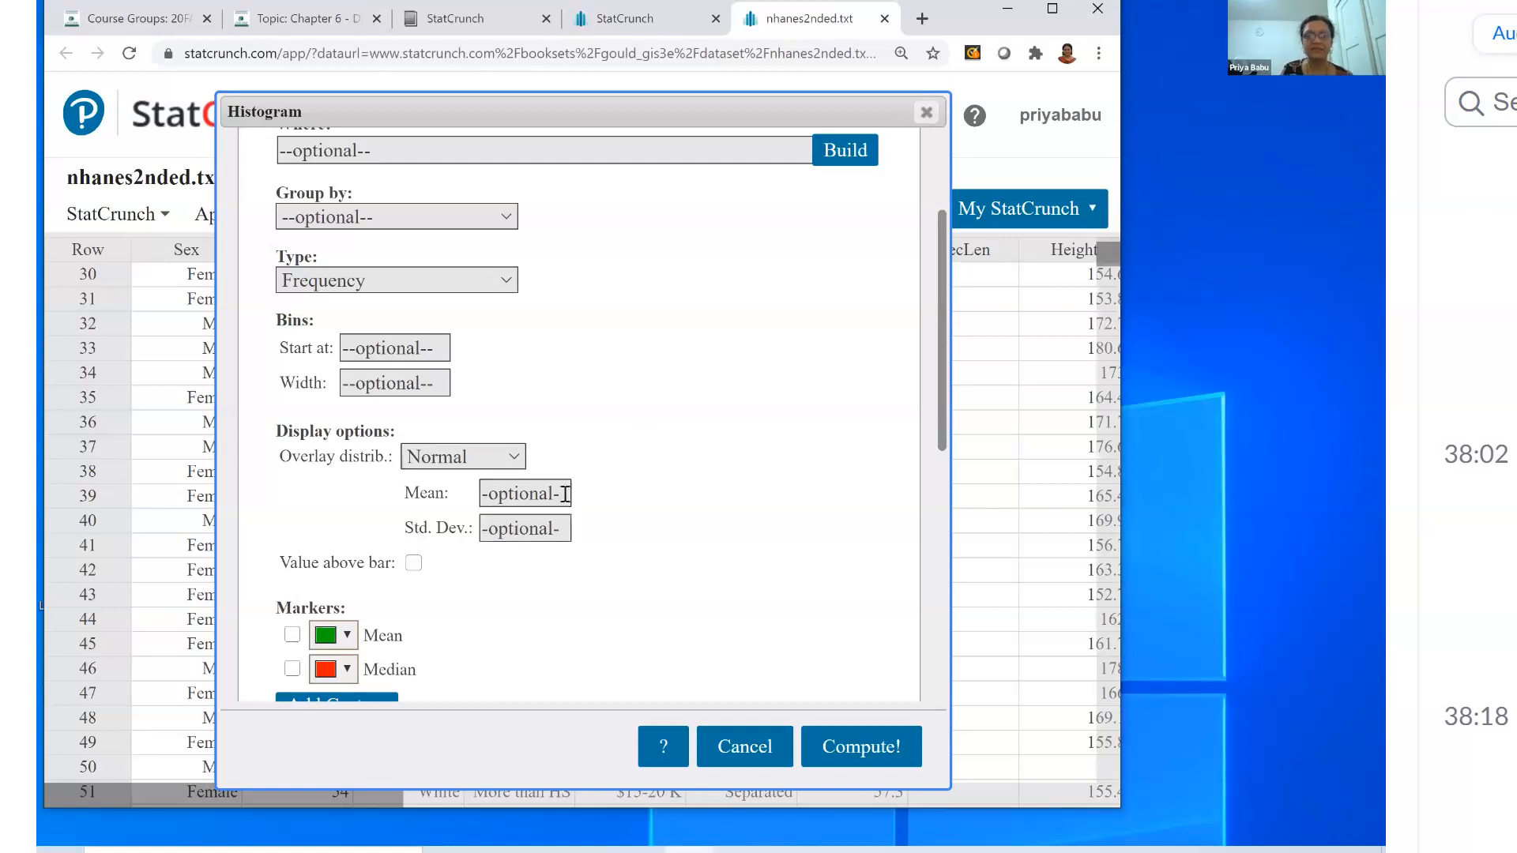
pyautogui.click(807, 747)
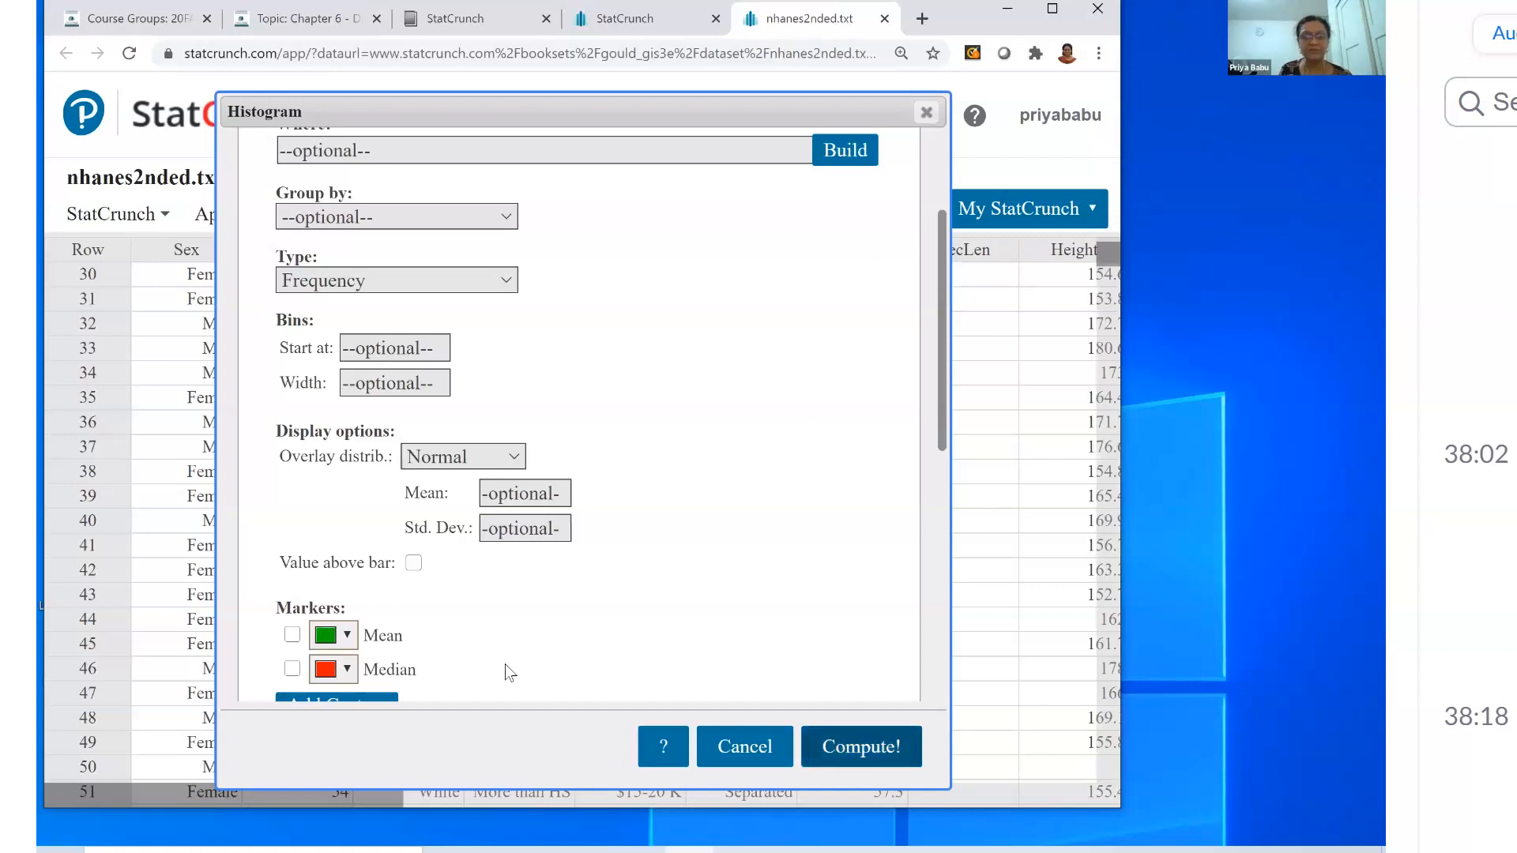
pyautogui.scroll(-5, 576, 576)
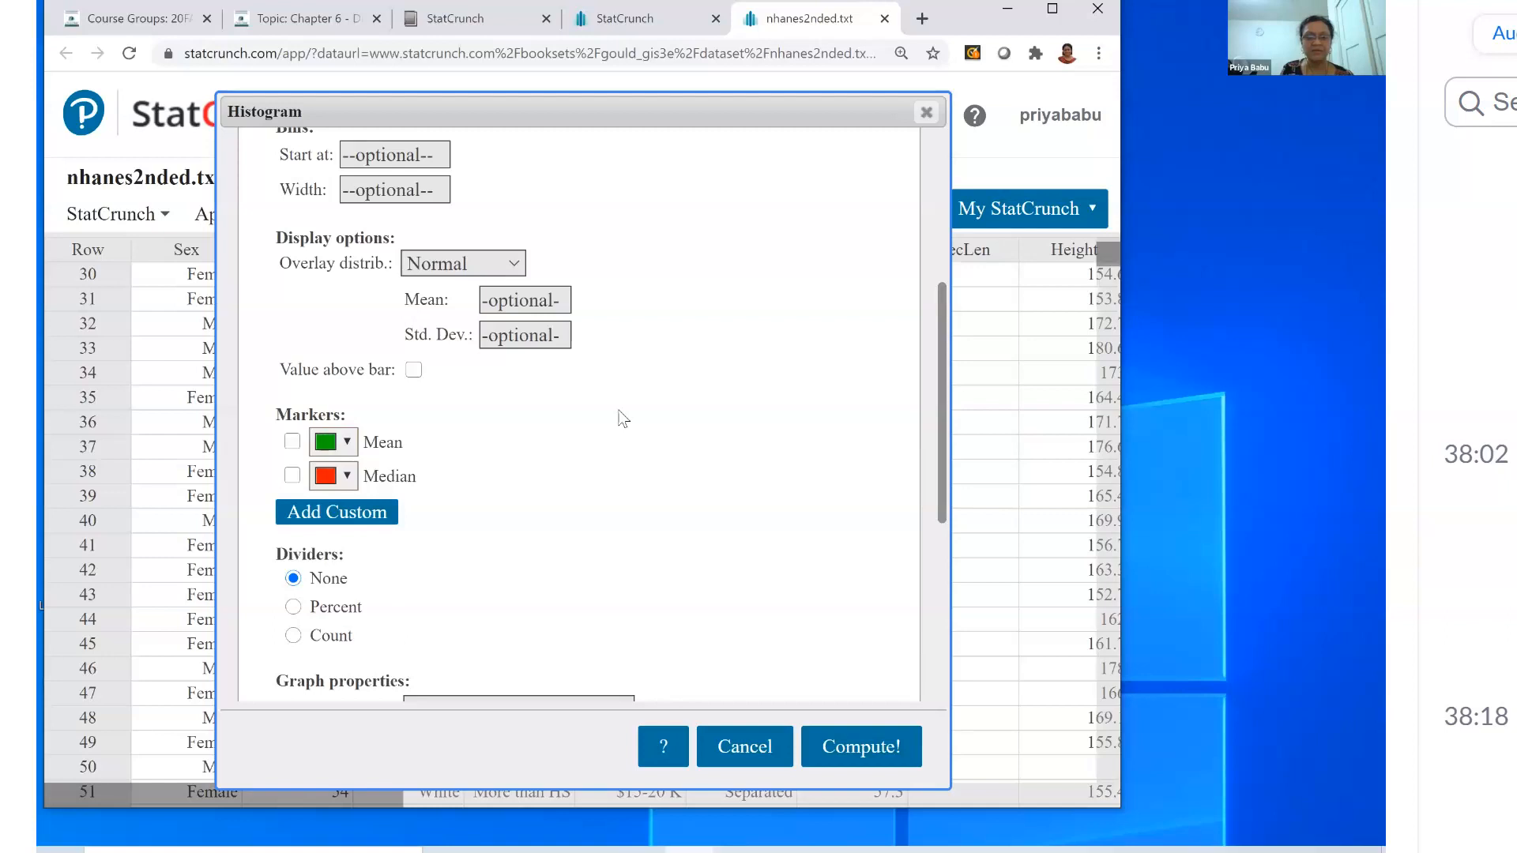
pyautogui.scroll(5, 619, 417)
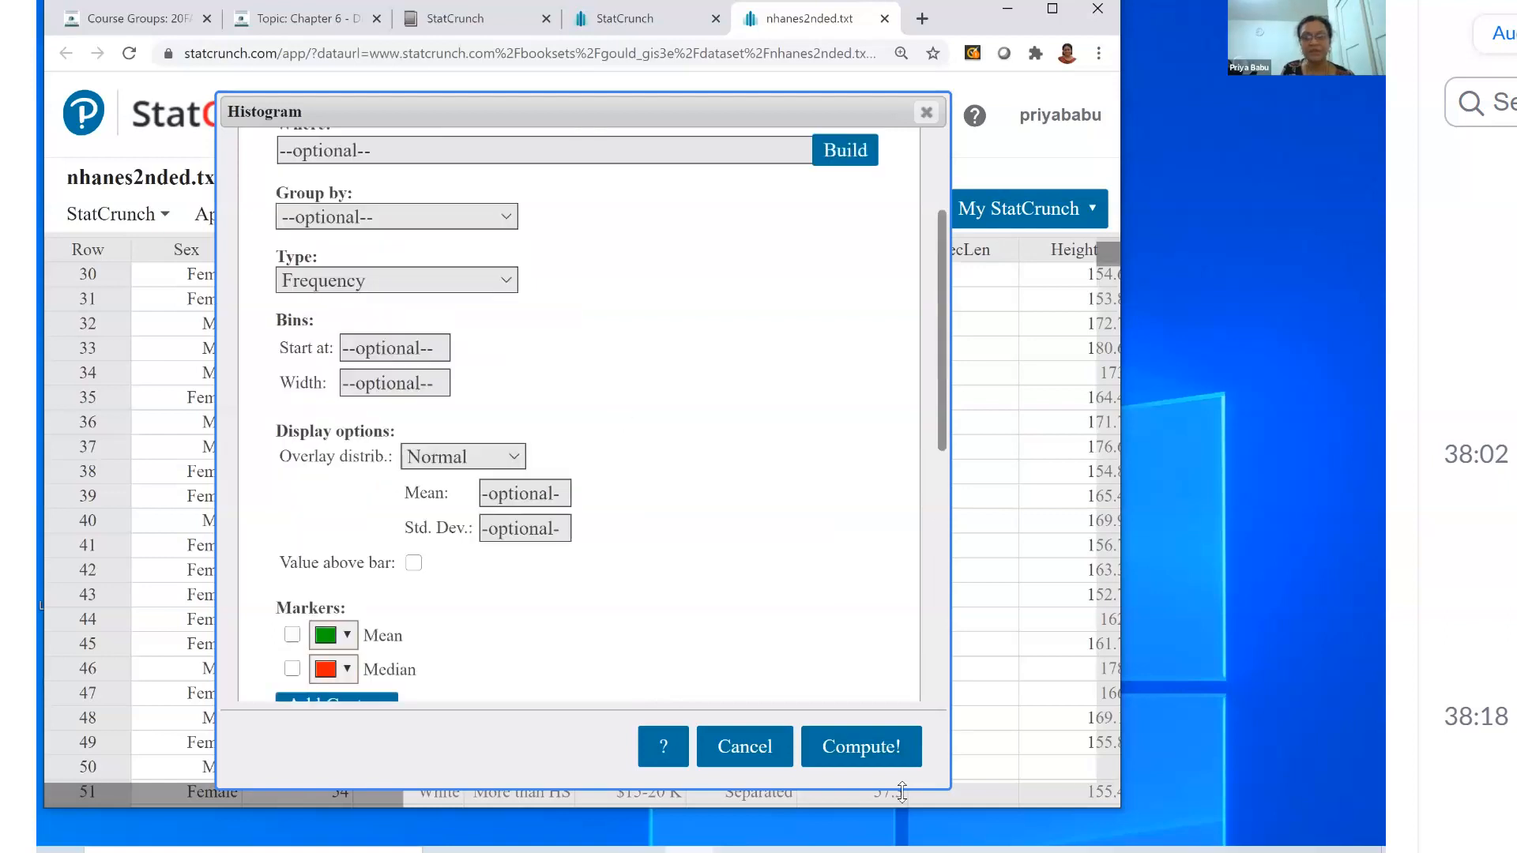
pyautogui.click(861, 745)
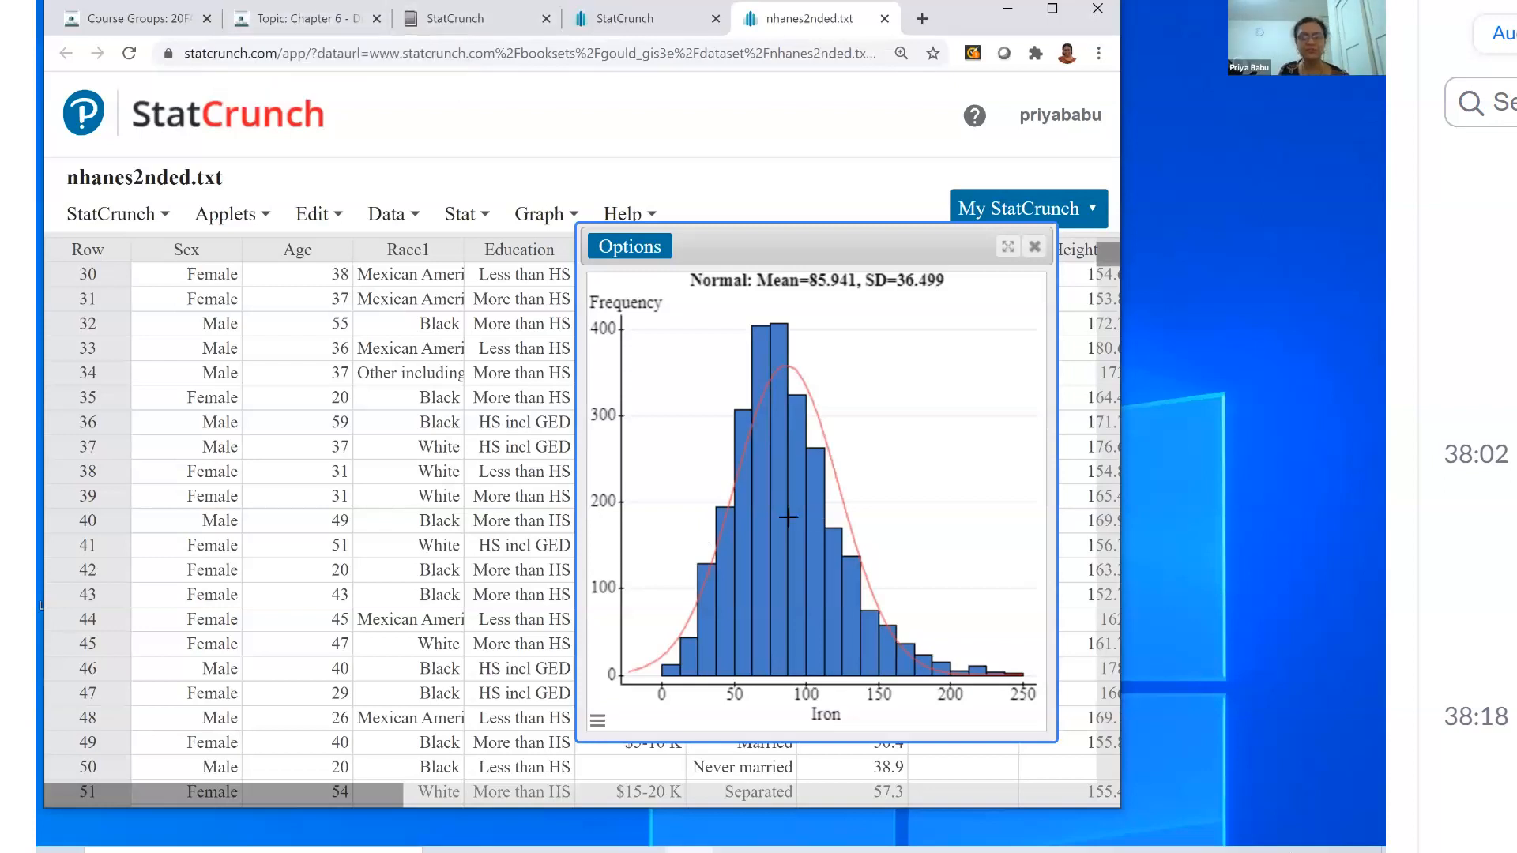
# Start a reply to the Chapter 6 discussion in Canvas and write "Variable - Iron level" as its first line.
pyautogui.moveTo(787, 518)
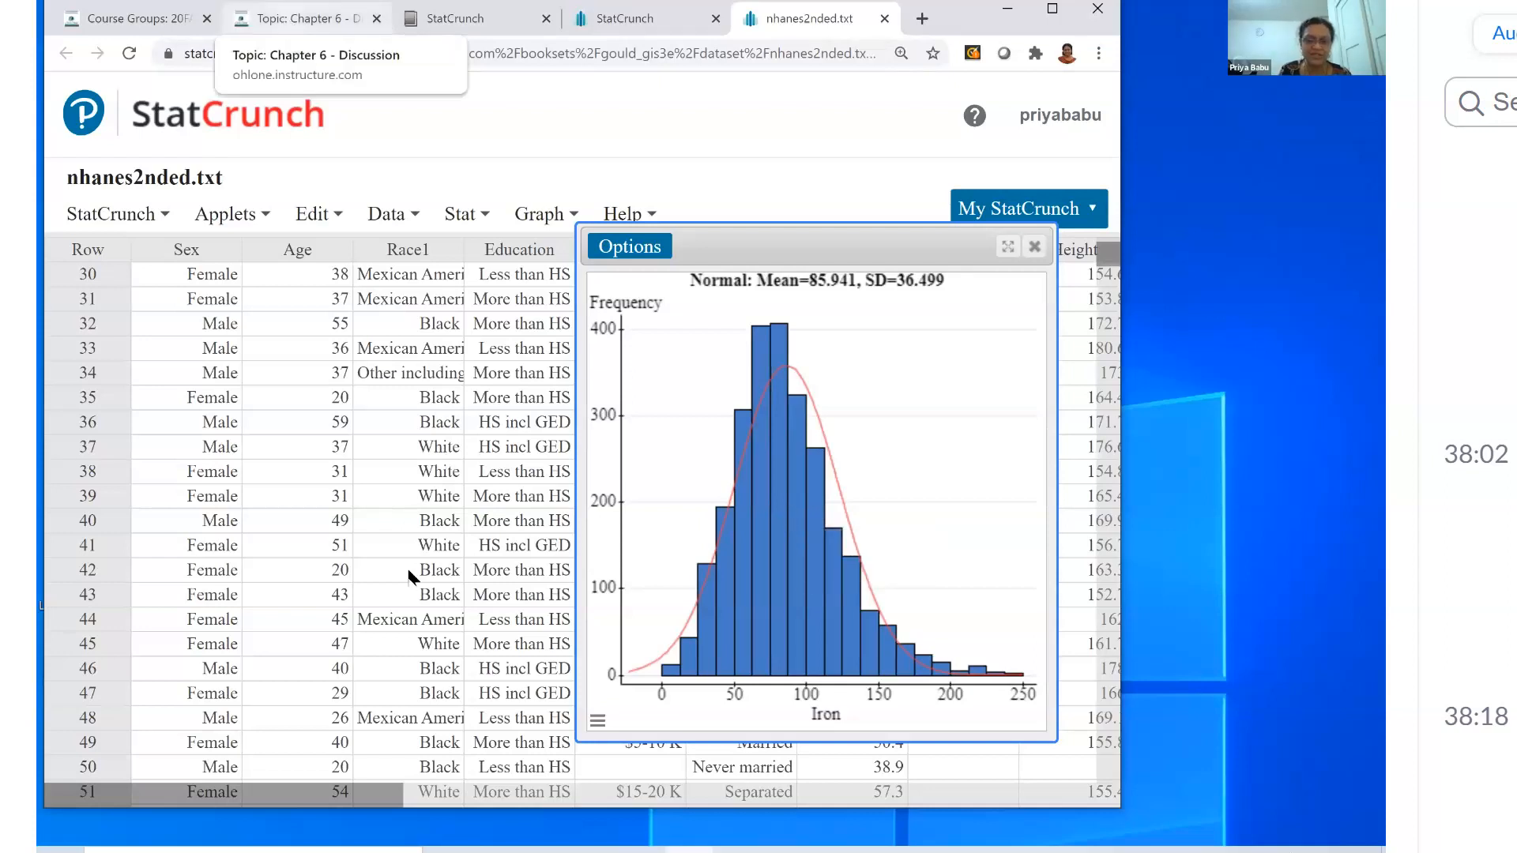
pyautogui.click(307, 19)
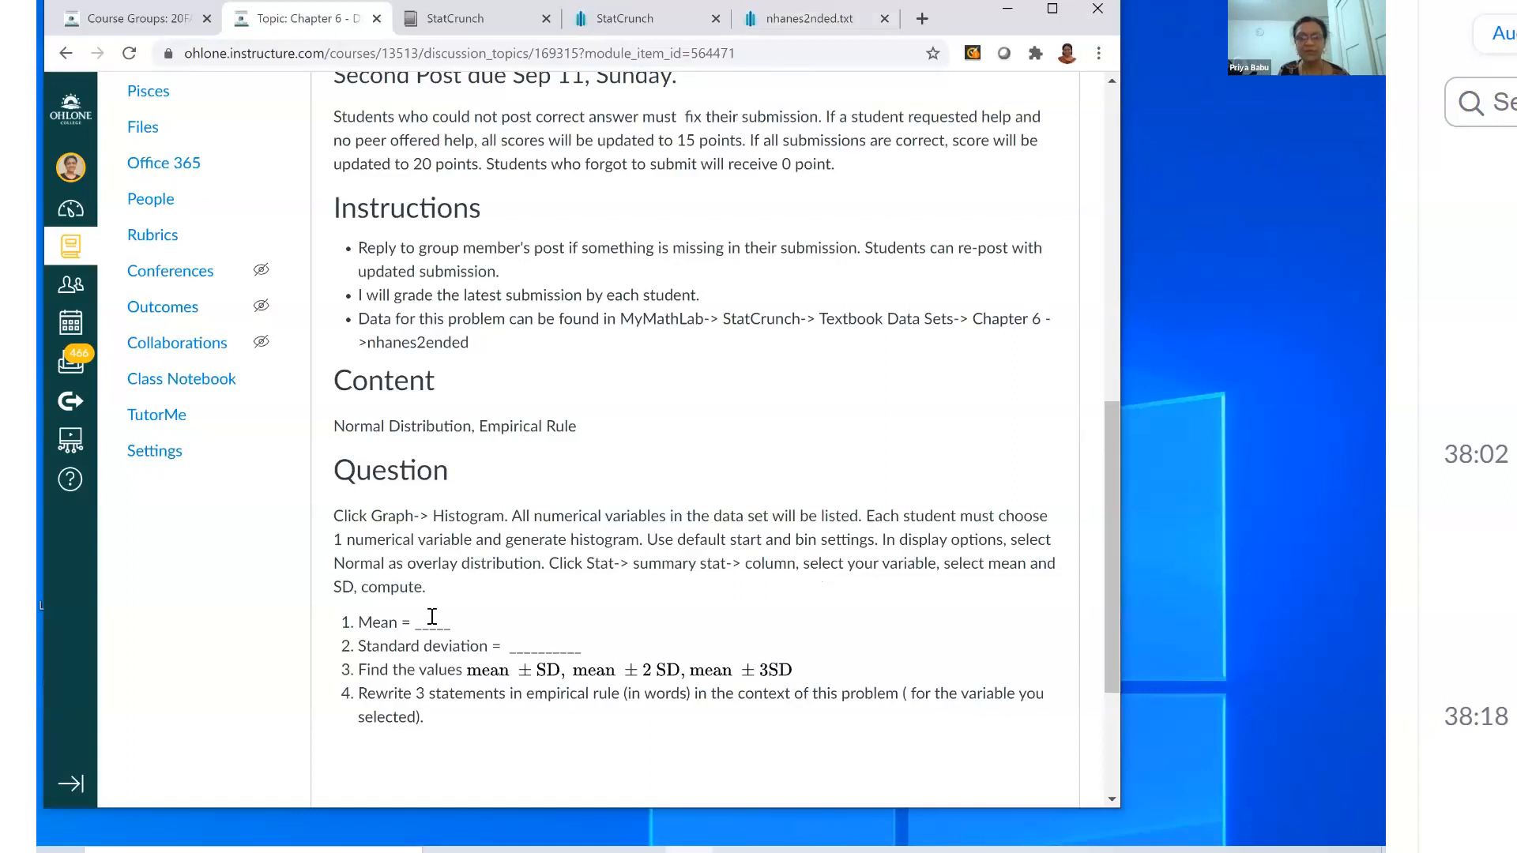
pyautogui.scroll(-3, 375, 668)
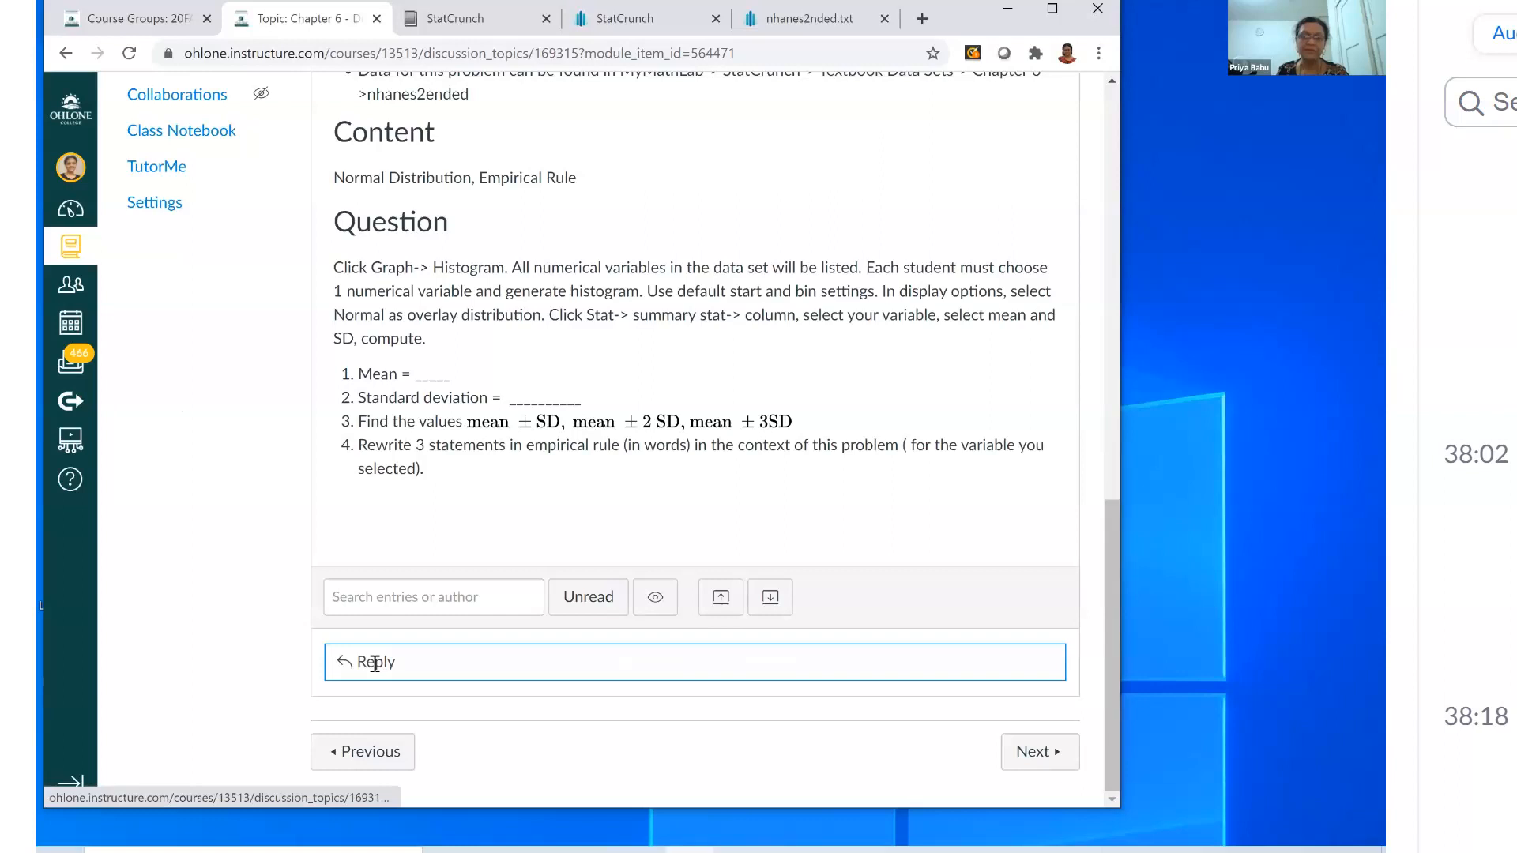
pyautogui.click(374, 663)
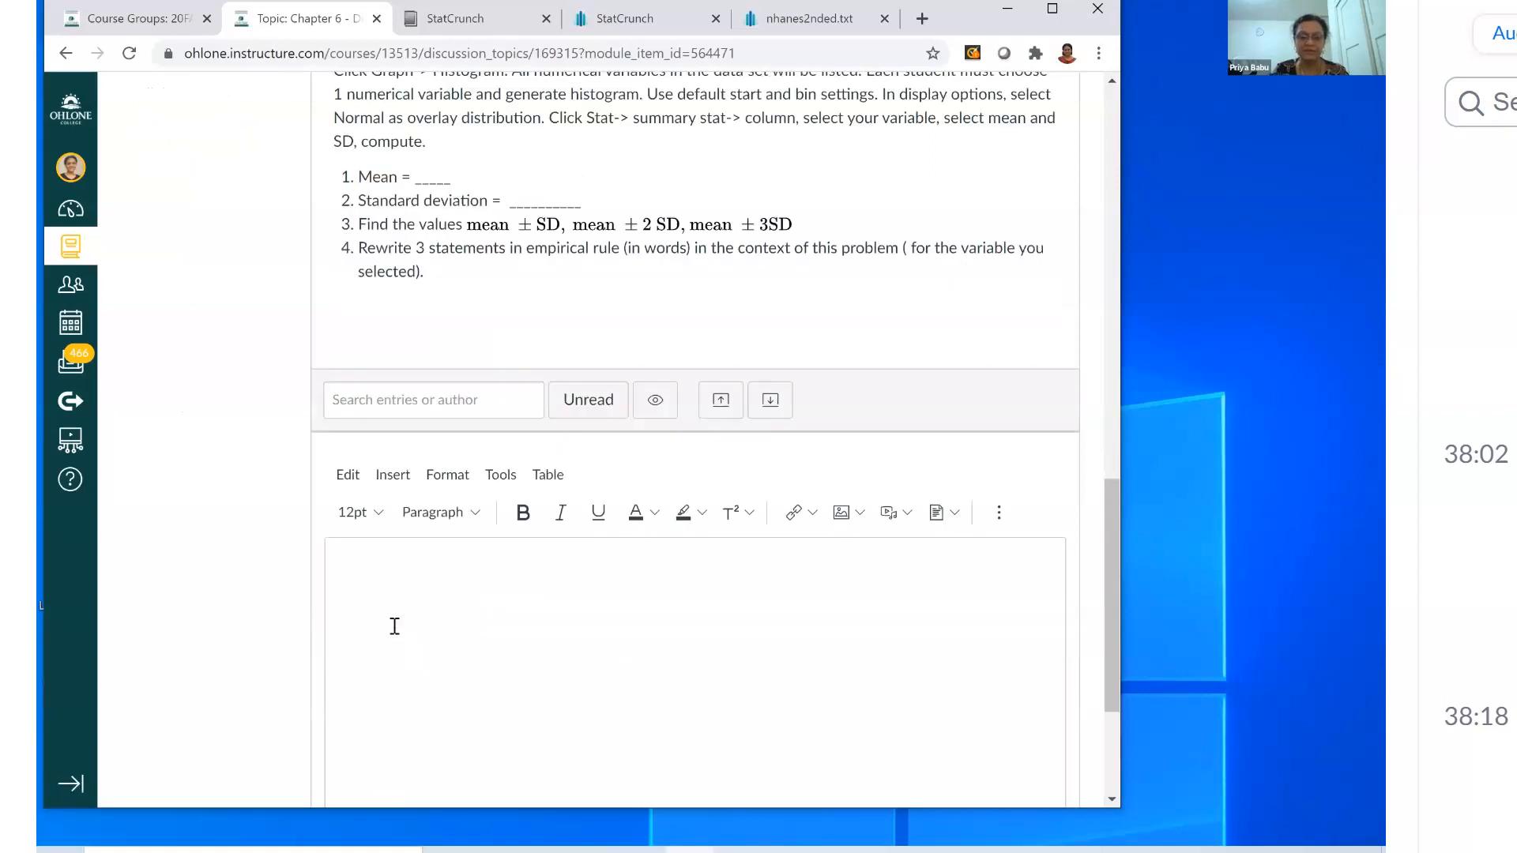
pyautogui.write('Va')
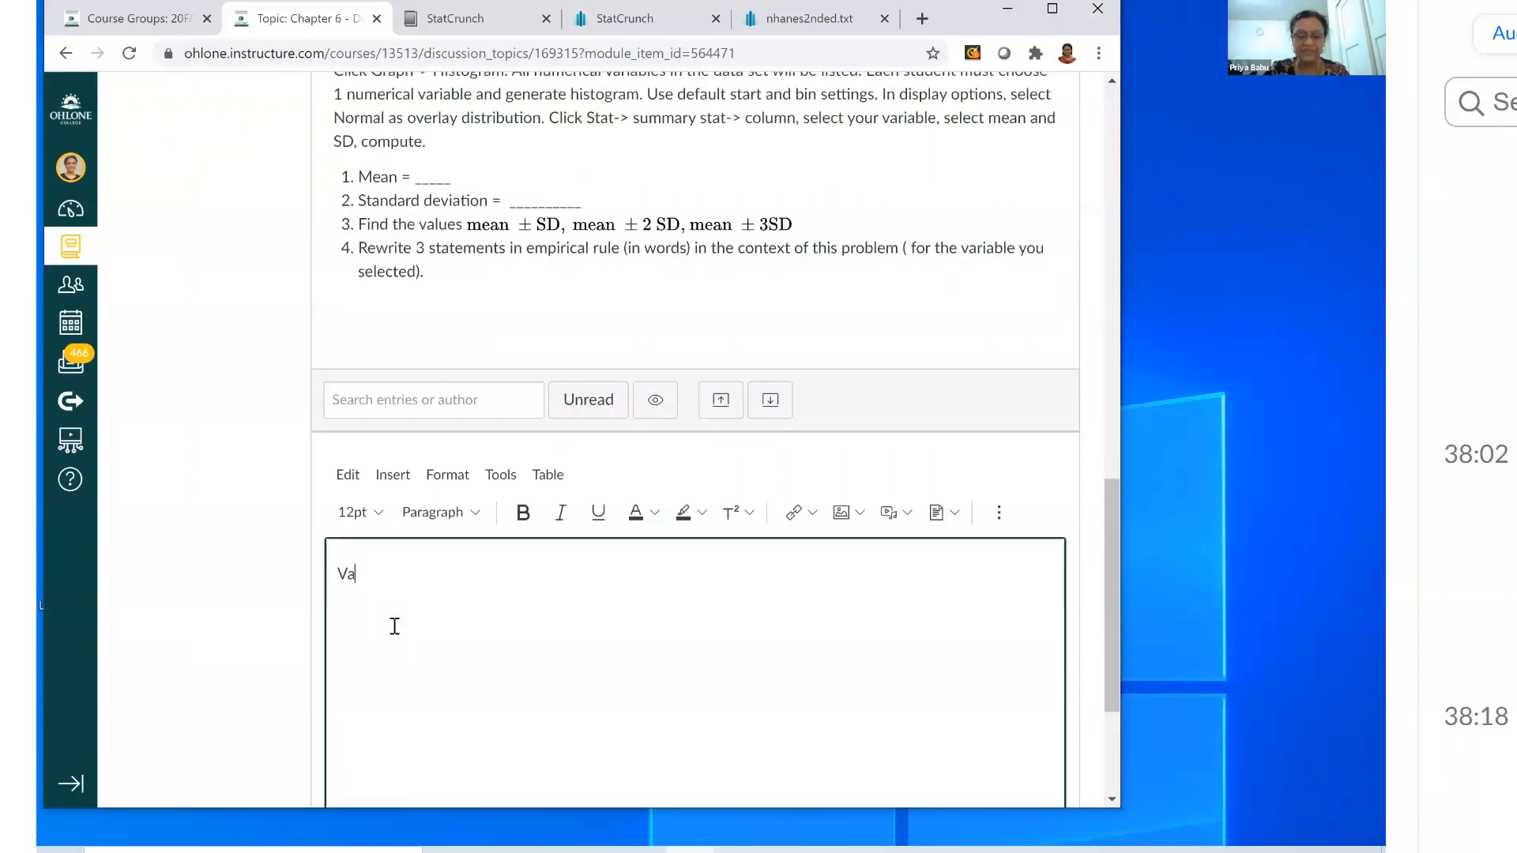
pyautogui.write('riable -')
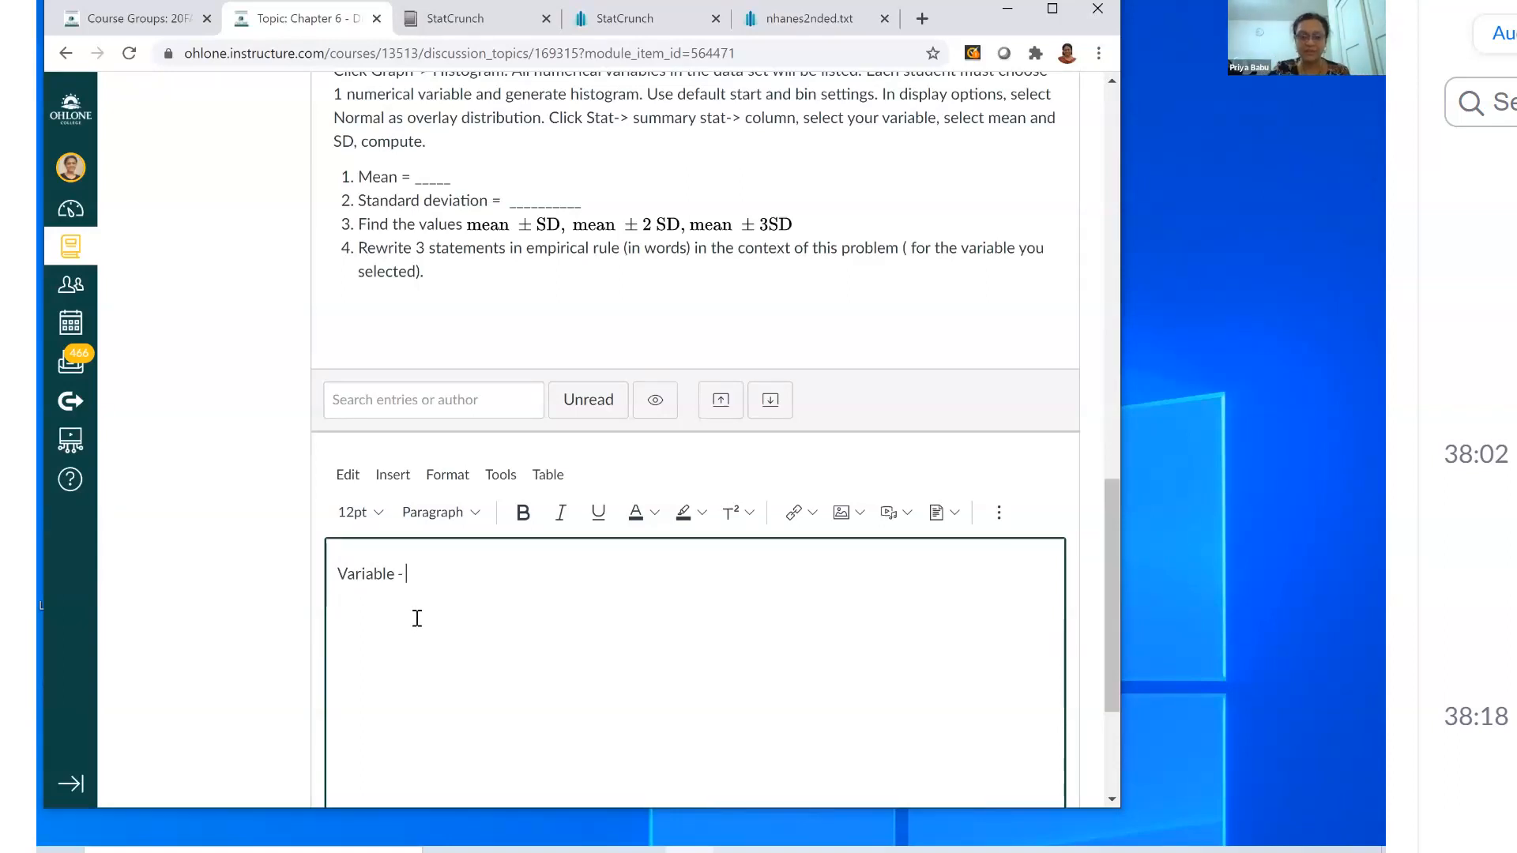
pyautogui.write('Iron ')
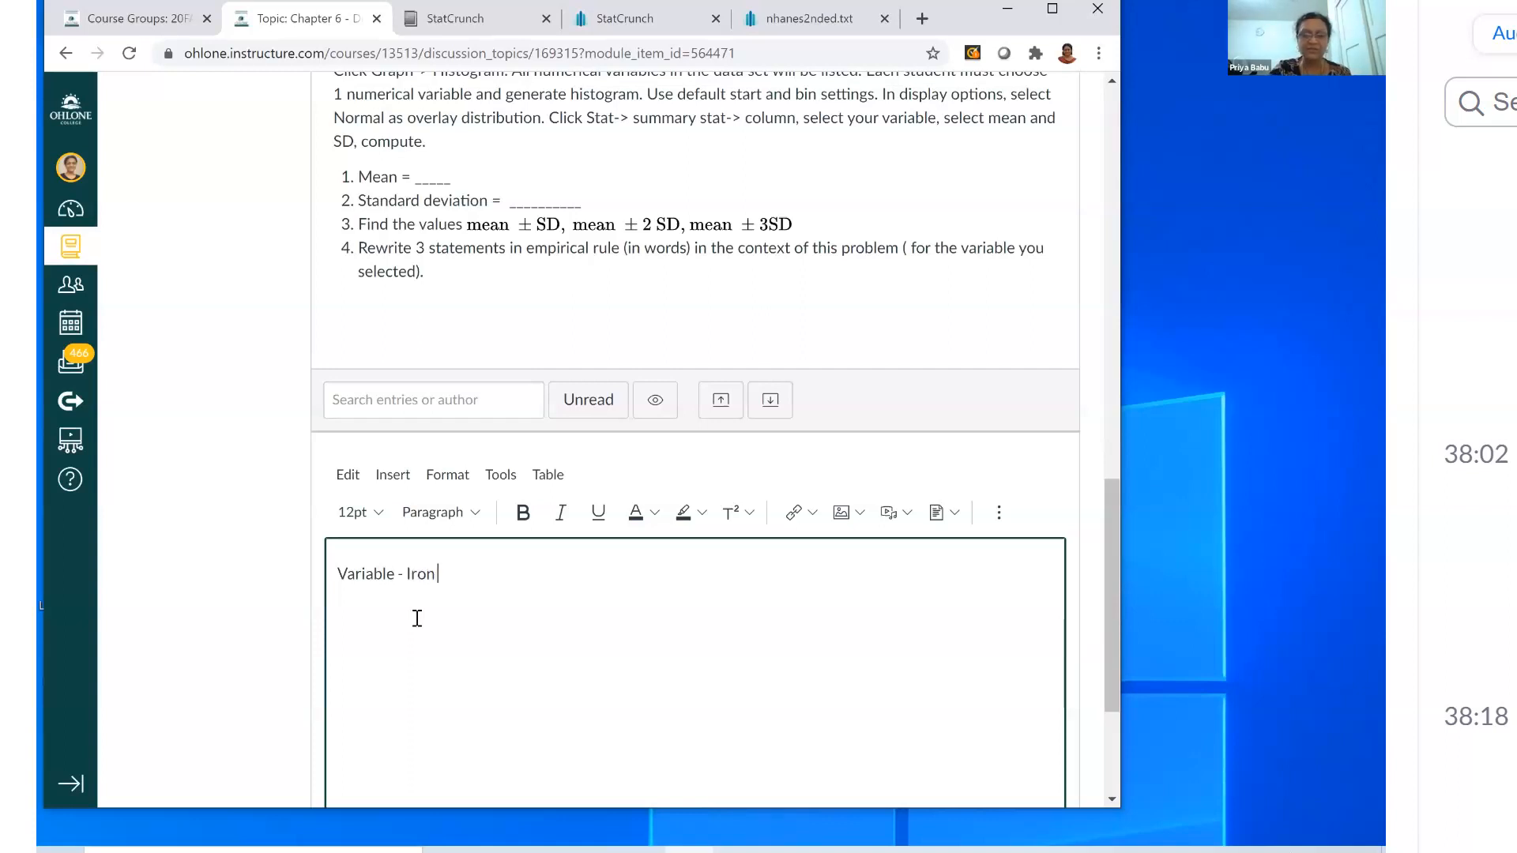
pyautogui.write('content')
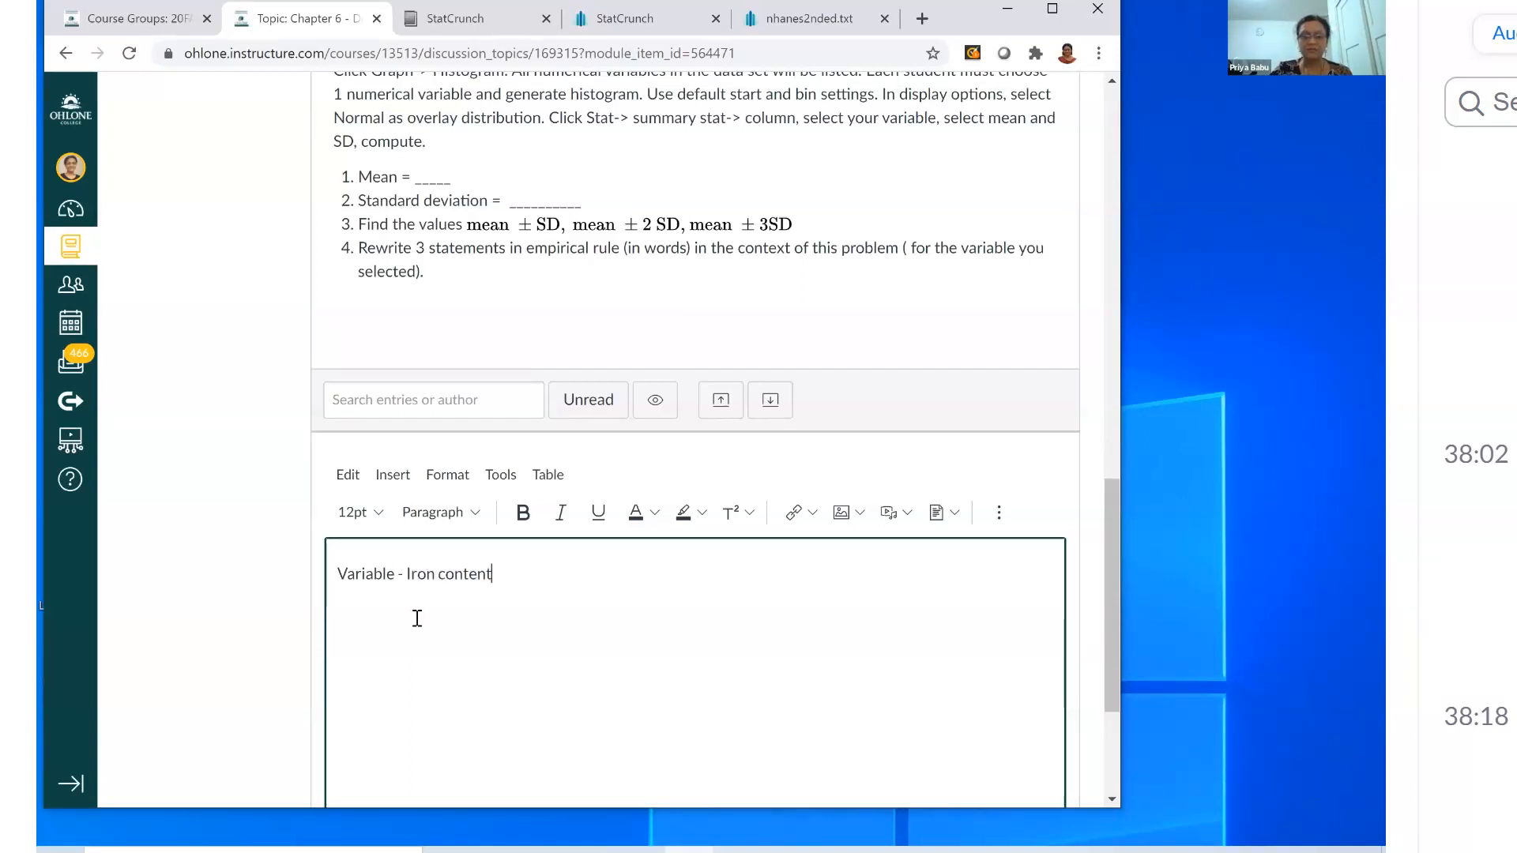
pyautogui.hotkey('ctrl', 'BackSpace')
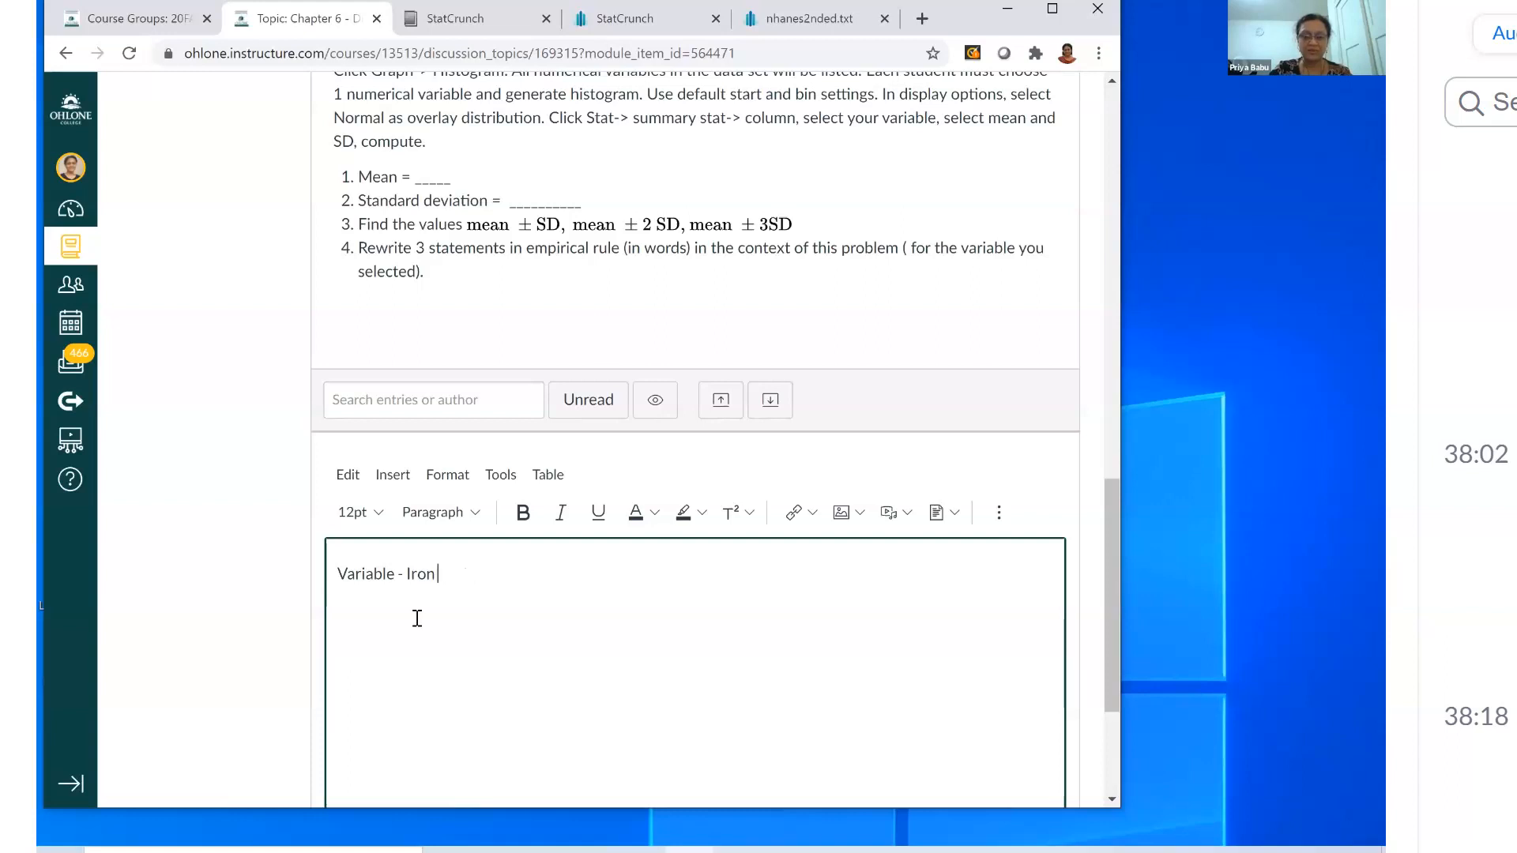
pyautogui.write('level')
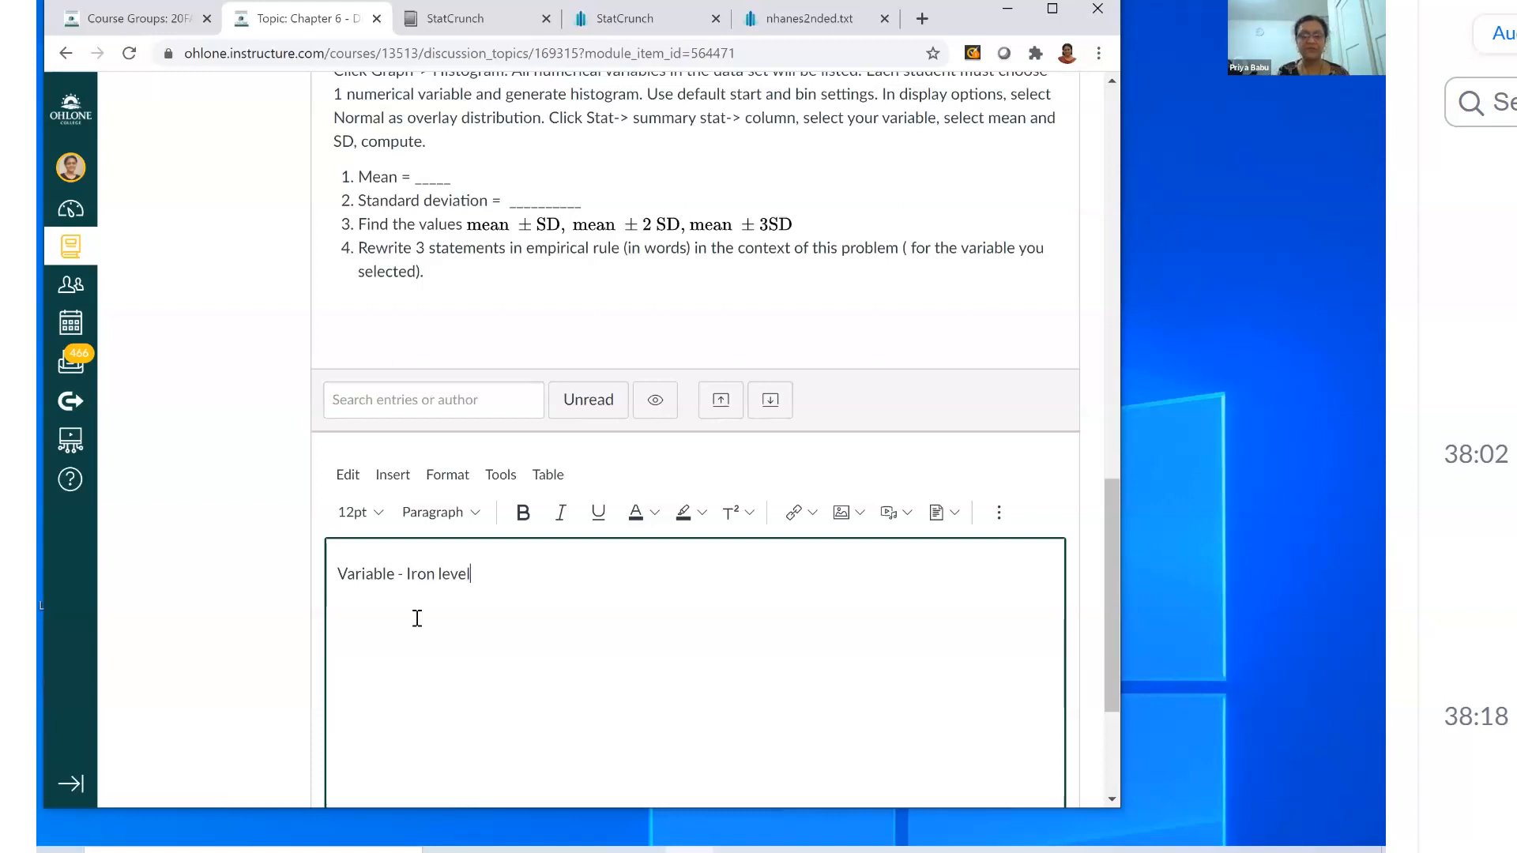
# Make the "Variable - Iron level" line bold and continue on a new line below it.
pyautogui.press('Return')
pyautogui.tripleClick(471, 576)
pyautogui.click(525, 512)
pyautogui.click(376, 614)
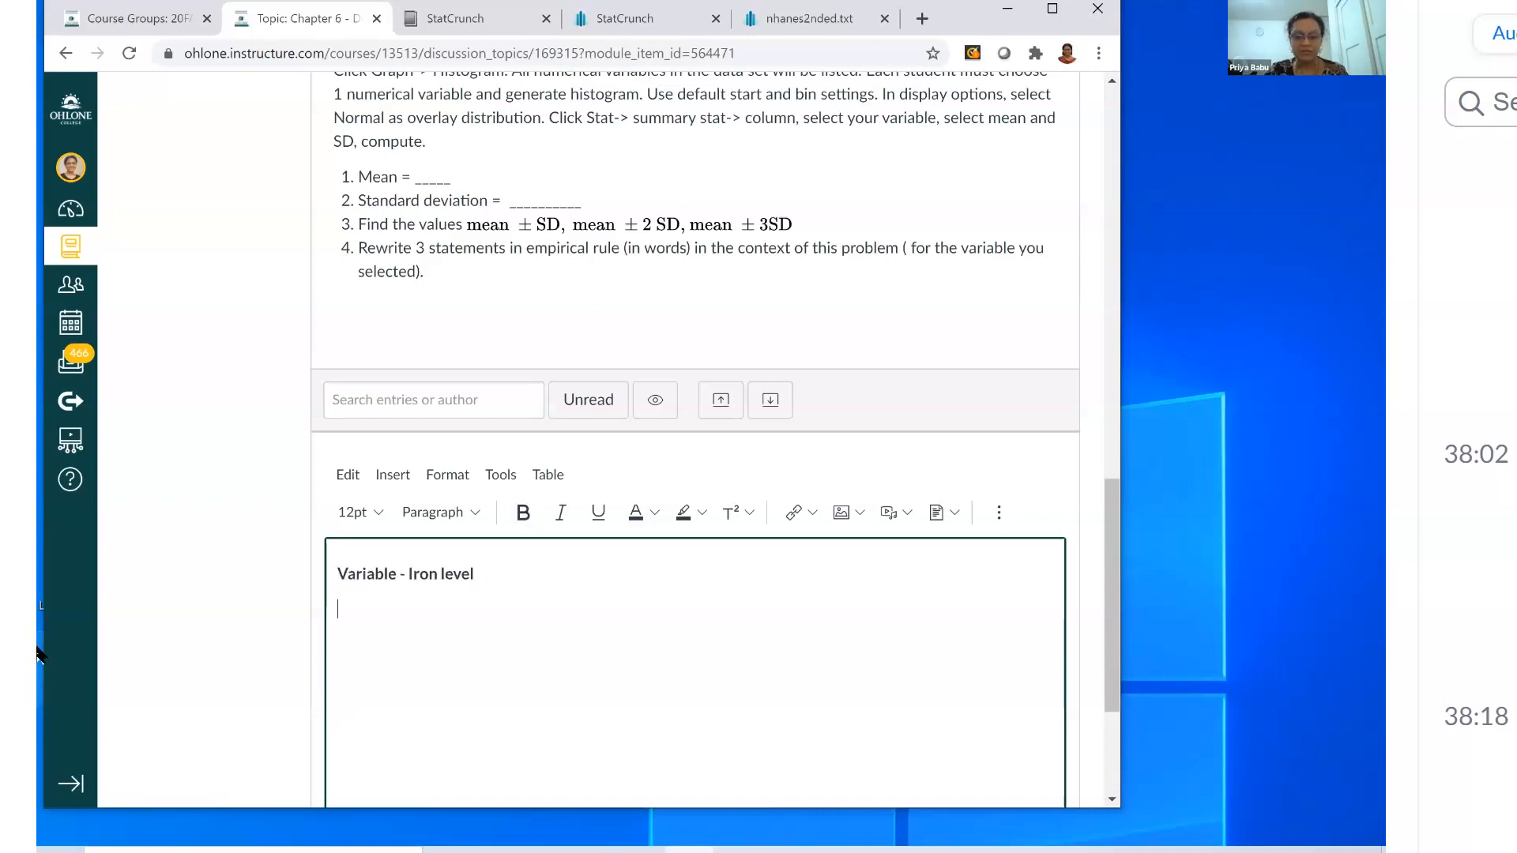
# Add "Mean:" and "SD:" labels below the heading and enter the histogram's values 85.9 and 36.5 on separate lines.
pyautogui.write('Mean:')
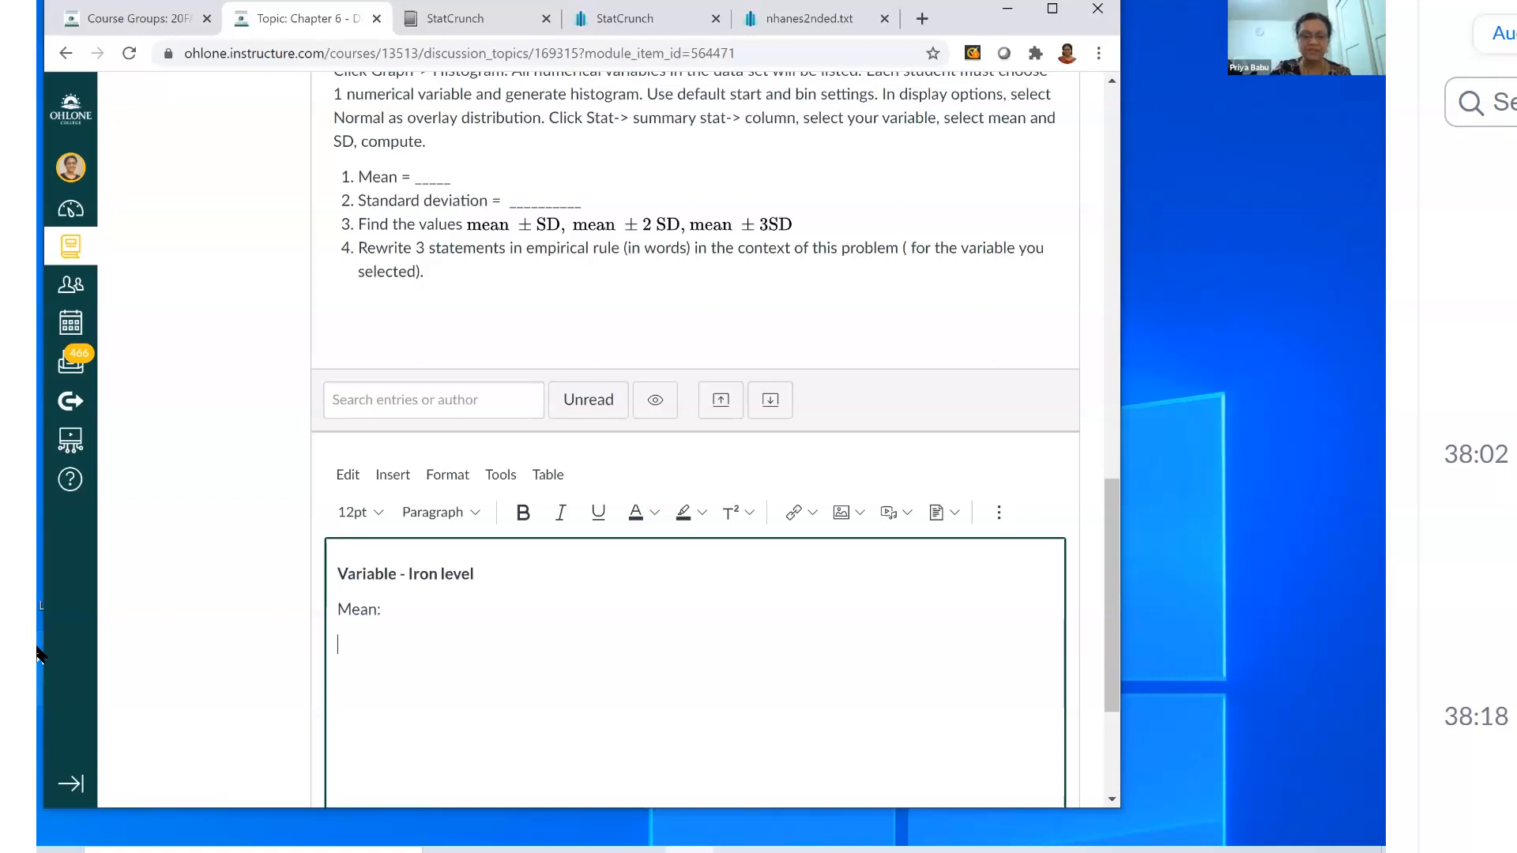
pyautogui.write('SD:')
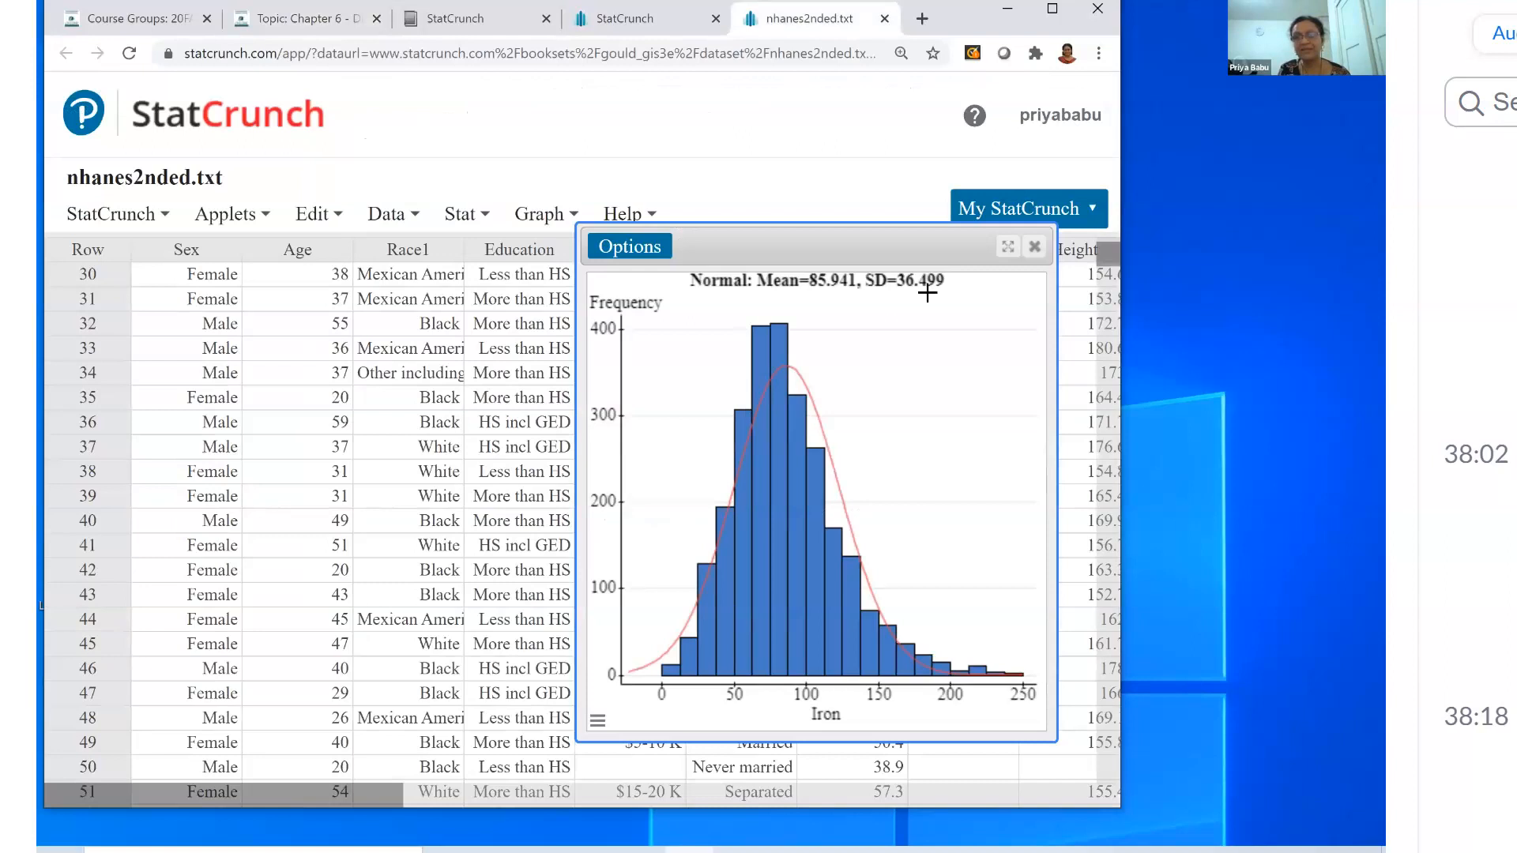
pyautogui.click(305, 25)
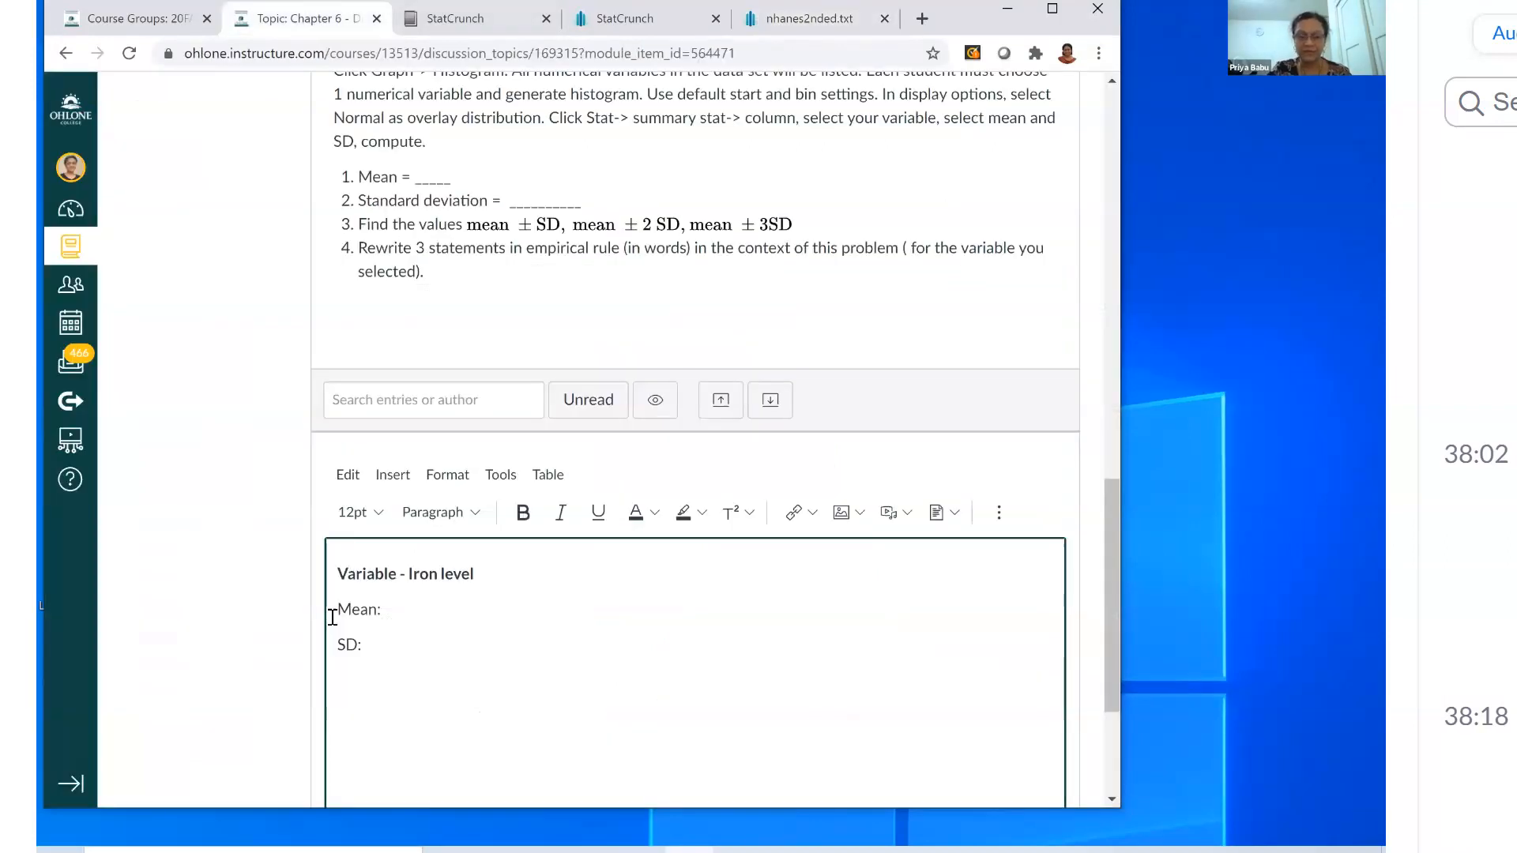
pyautogui.write('85.9')
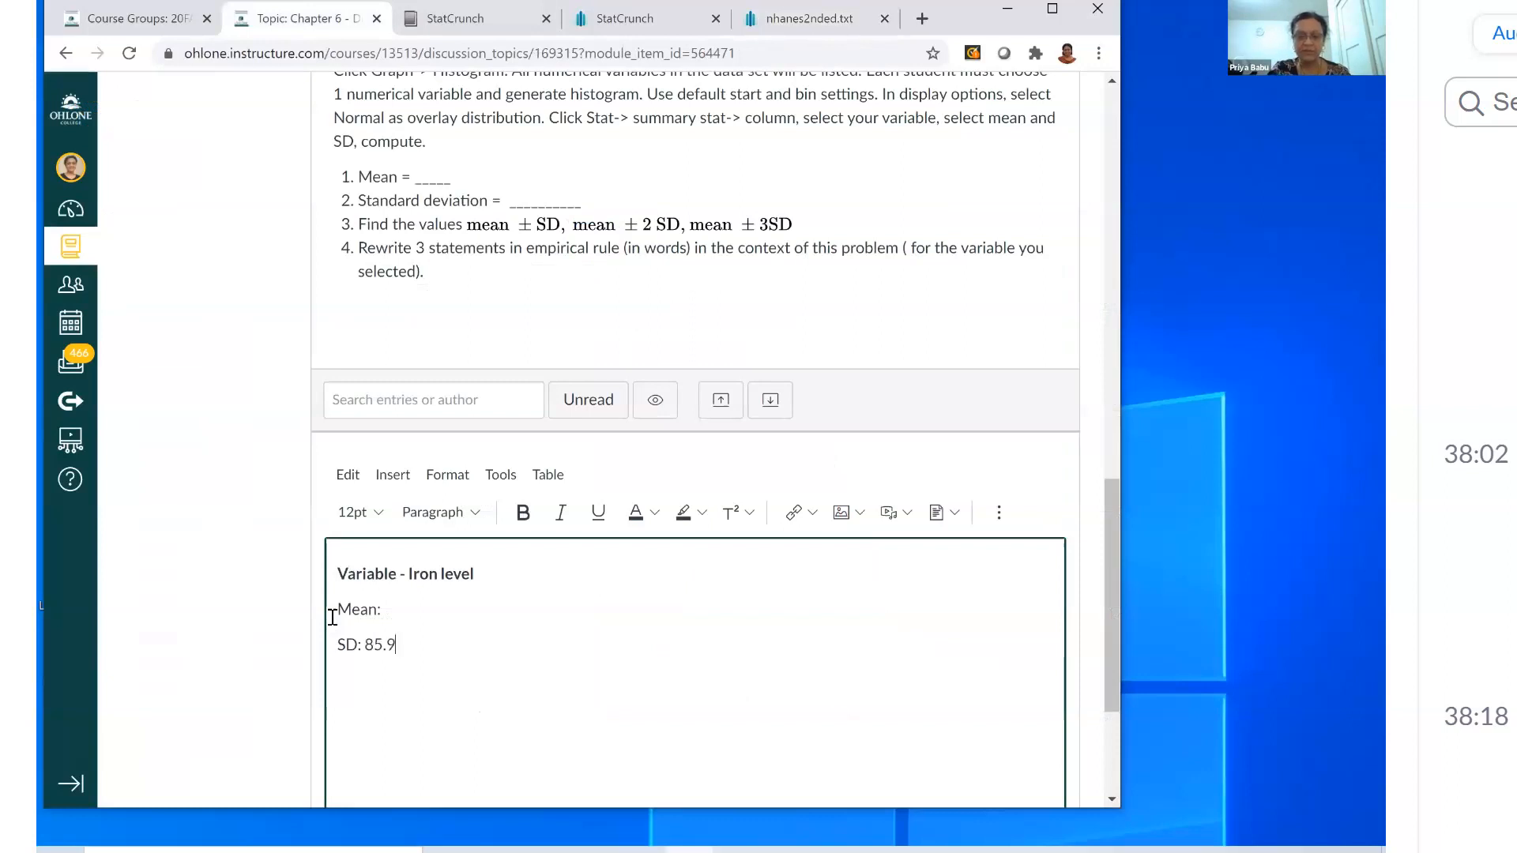
pyautogui.press('Return')
pyautogui.write('36.5')
pyautogui.press('Return')
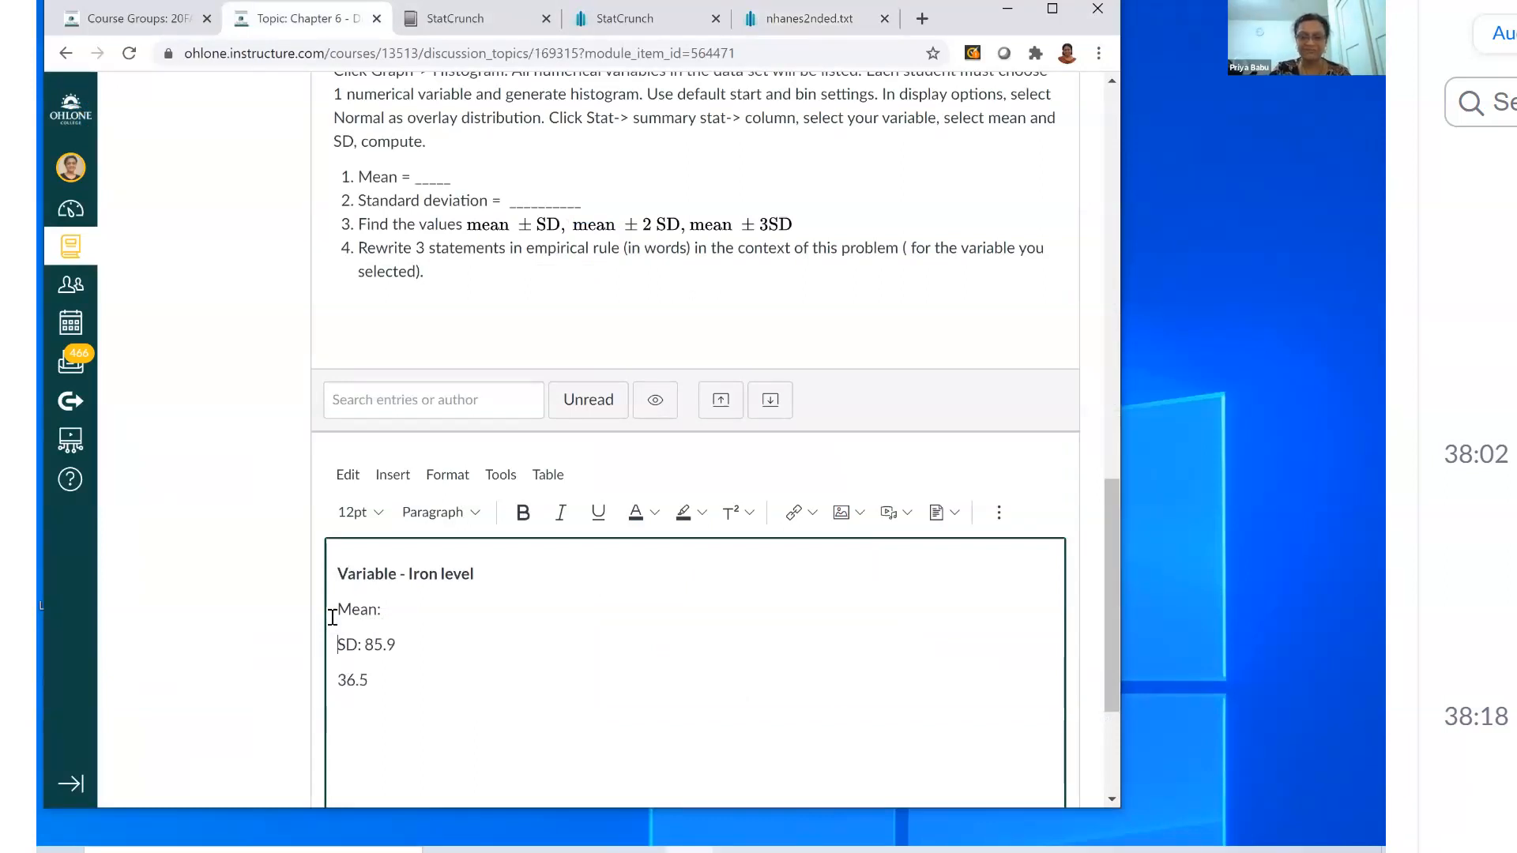
# Correct the labels so the two value lines read "Mean: 85.9" and "SD: 36.5".
pyautogui.press('Delete')
pyautogui.press('Delete')
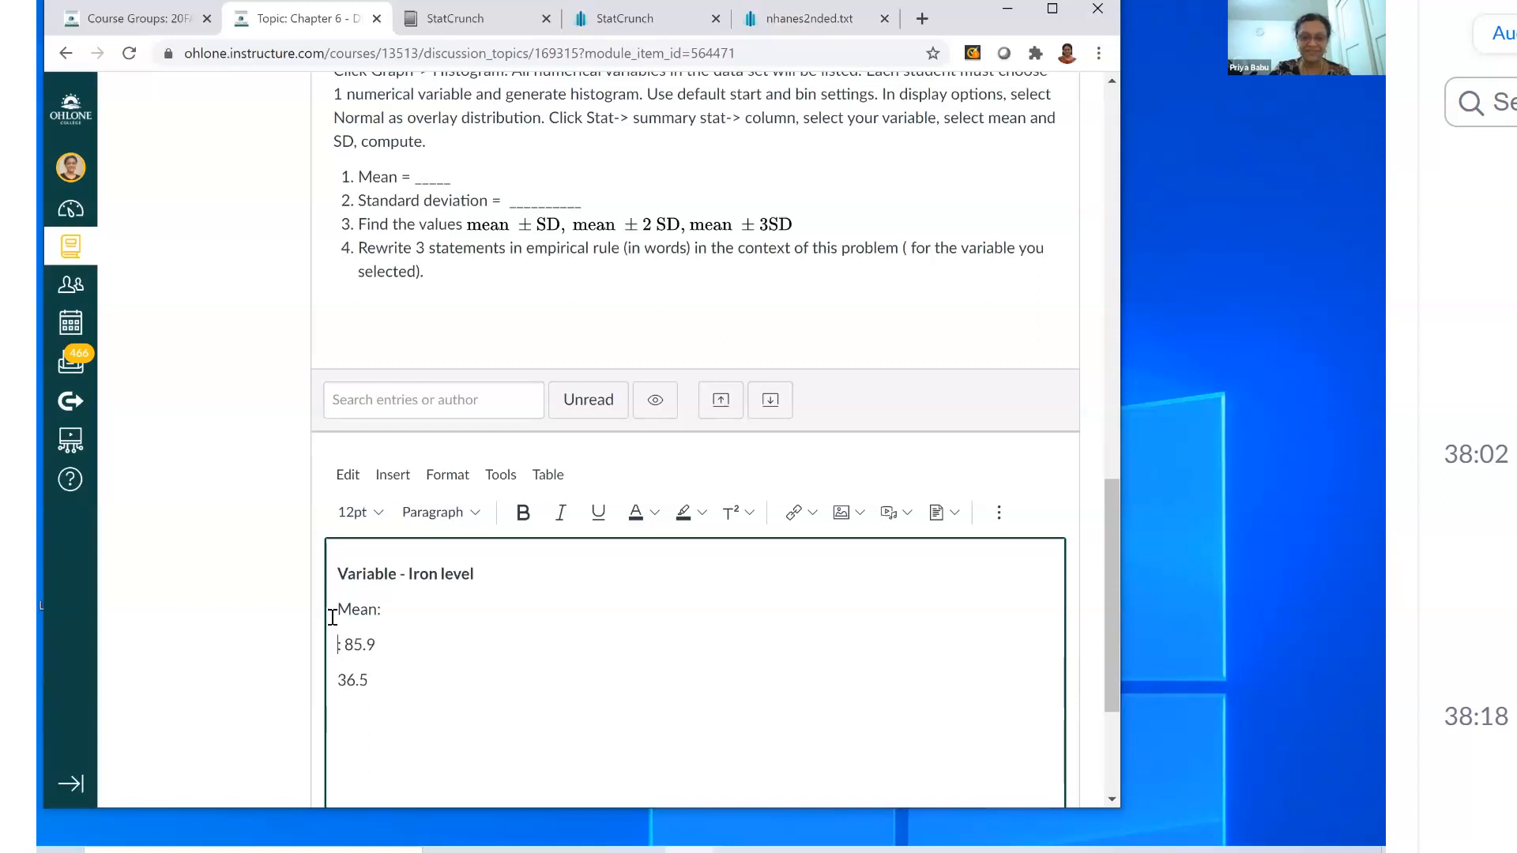
pyautogui.write('Mea')
pyautogui.write('n')
pyautogui.press('Up')
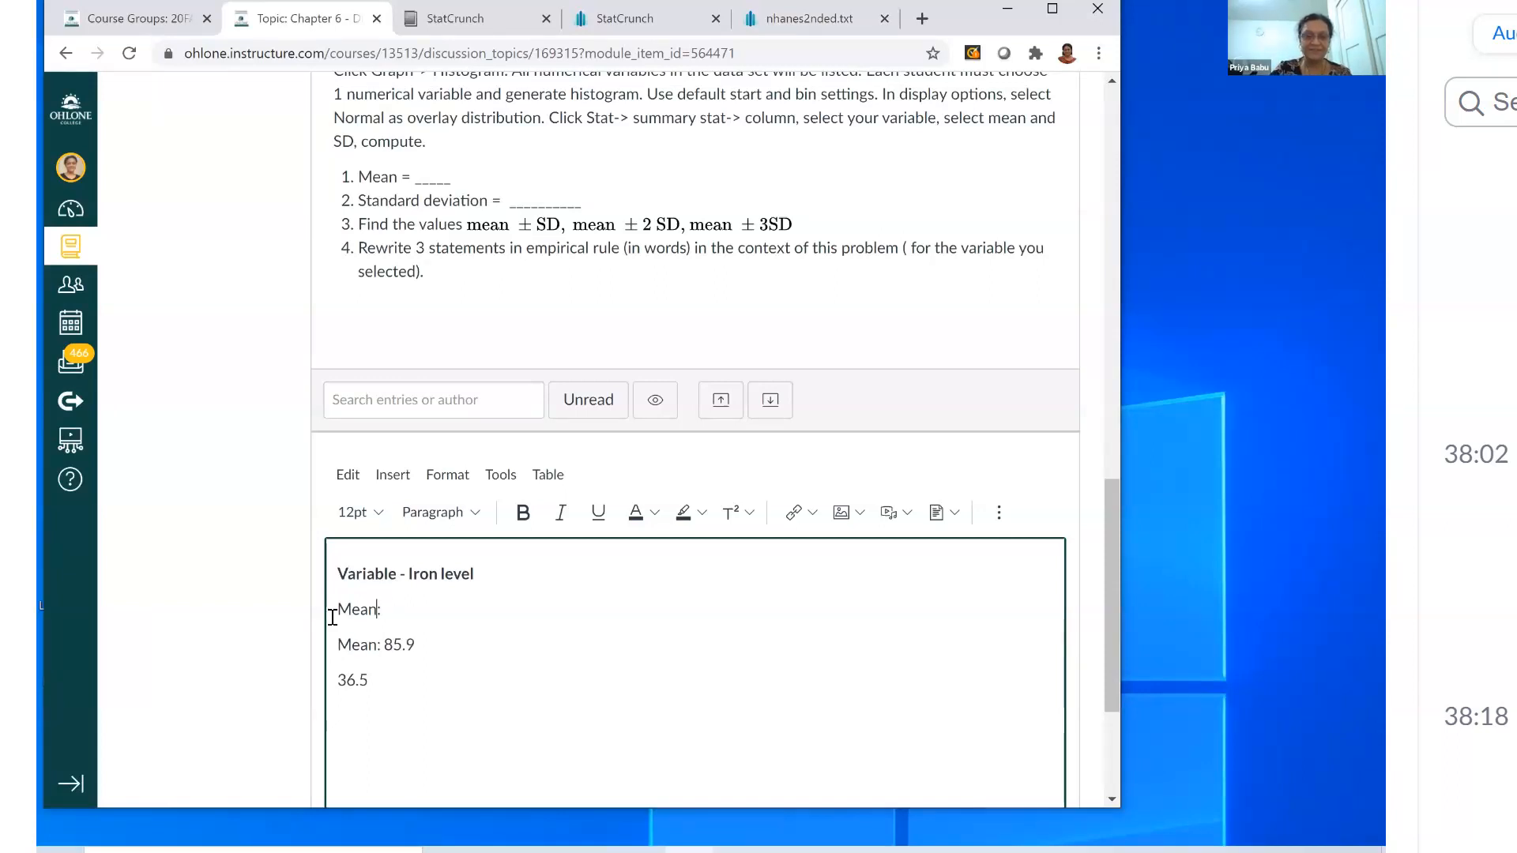
pyautogui.press('BackSpace')
pyautogui.press('BackSpace')
pyautogui.press('BackSpace')
pyautogui.press('BackSpace')
pyautogui.press('BackSpace')
pyautogui.write('SD:')
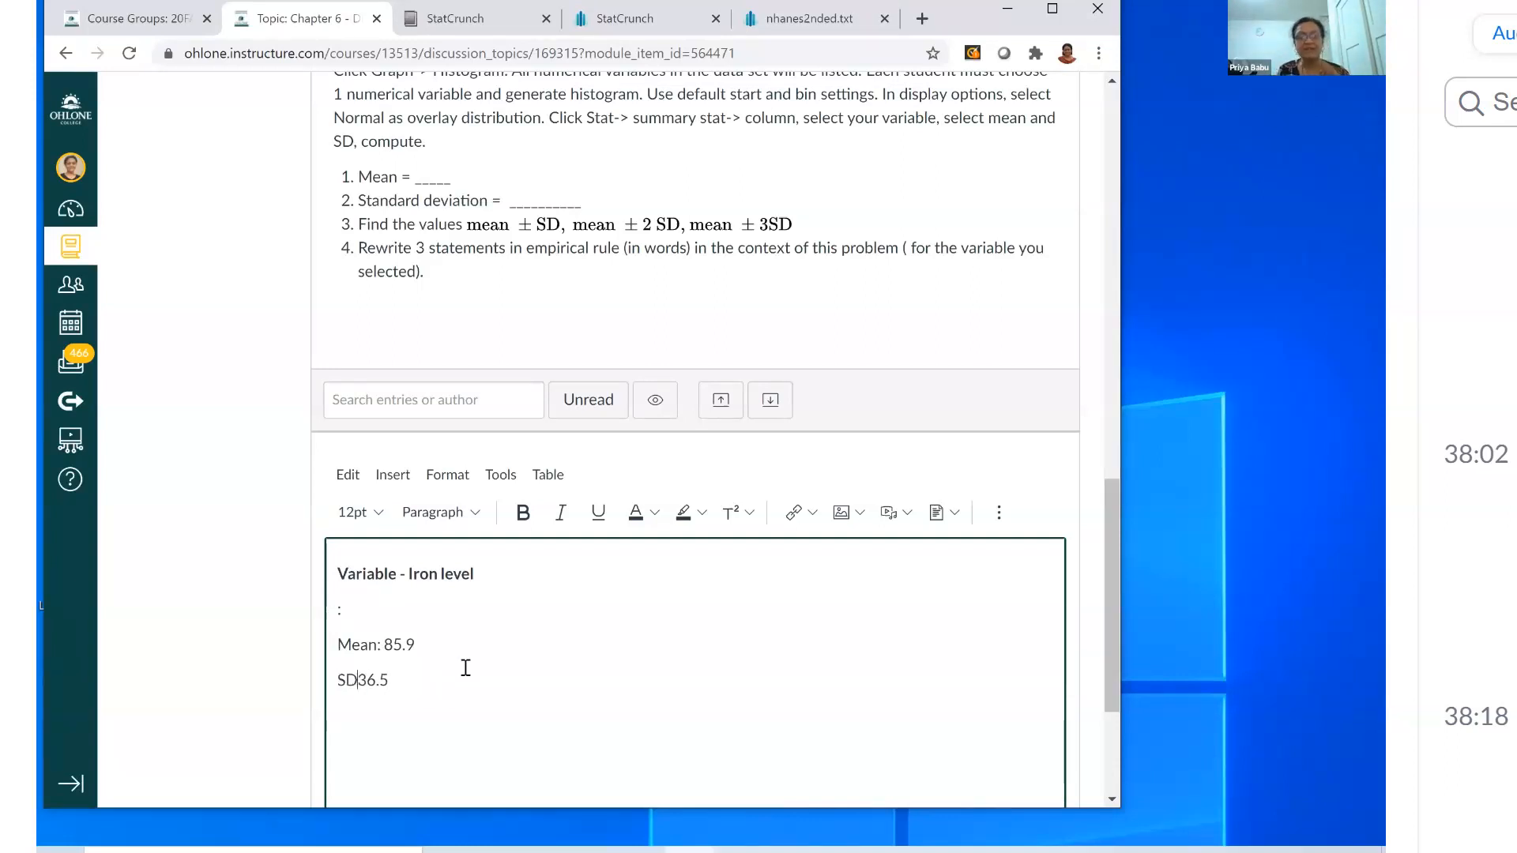
pyautogui.press('Return')
# Add the line "Empirical rule:" below the SD value in the reply.
pyautogui.scroll(-2, 418, 503)
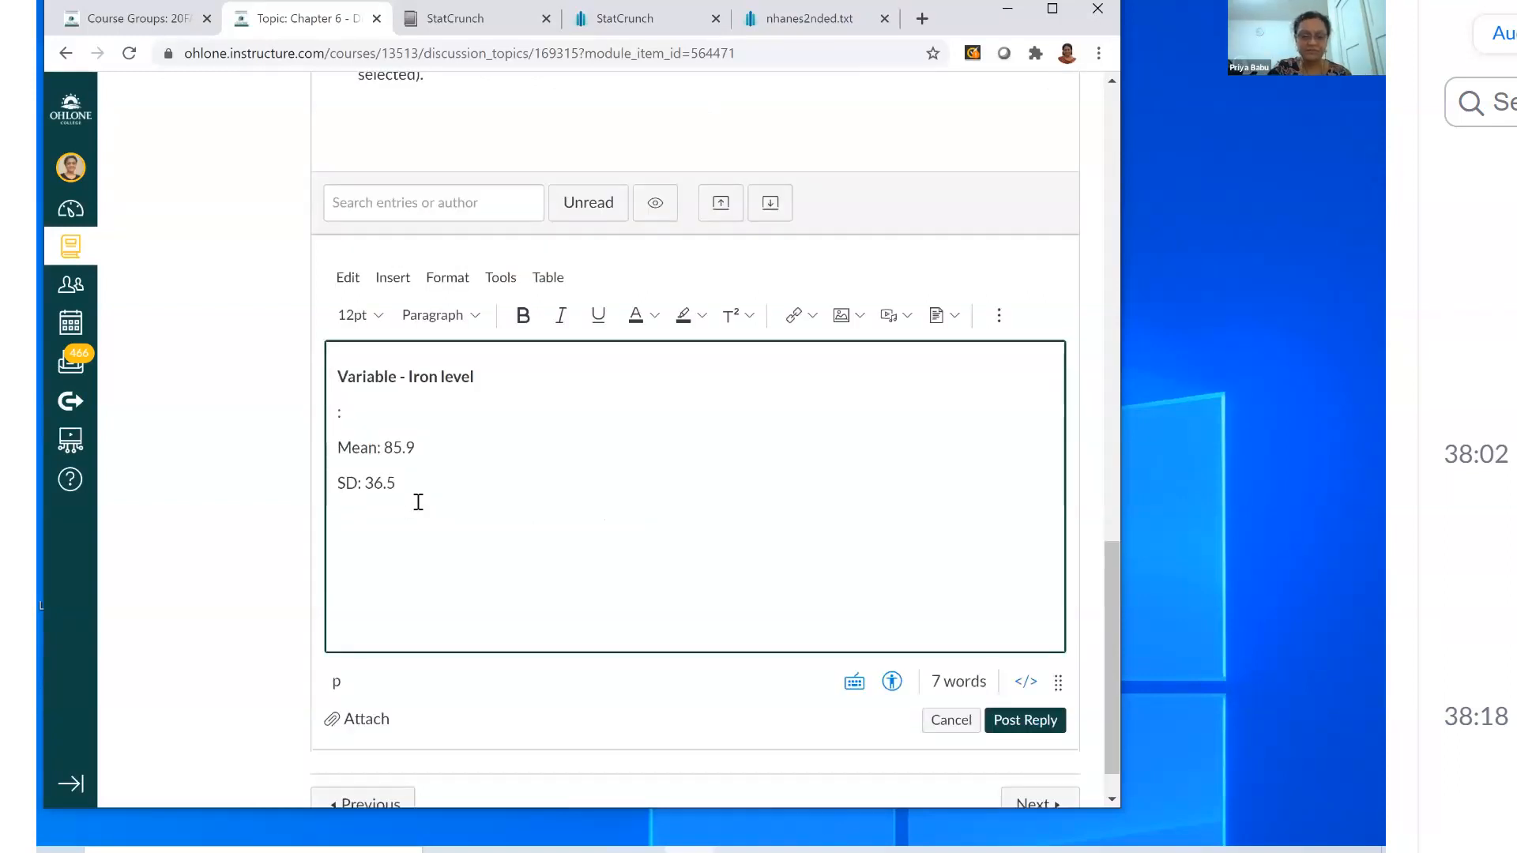
pyautogui.write('Empr')
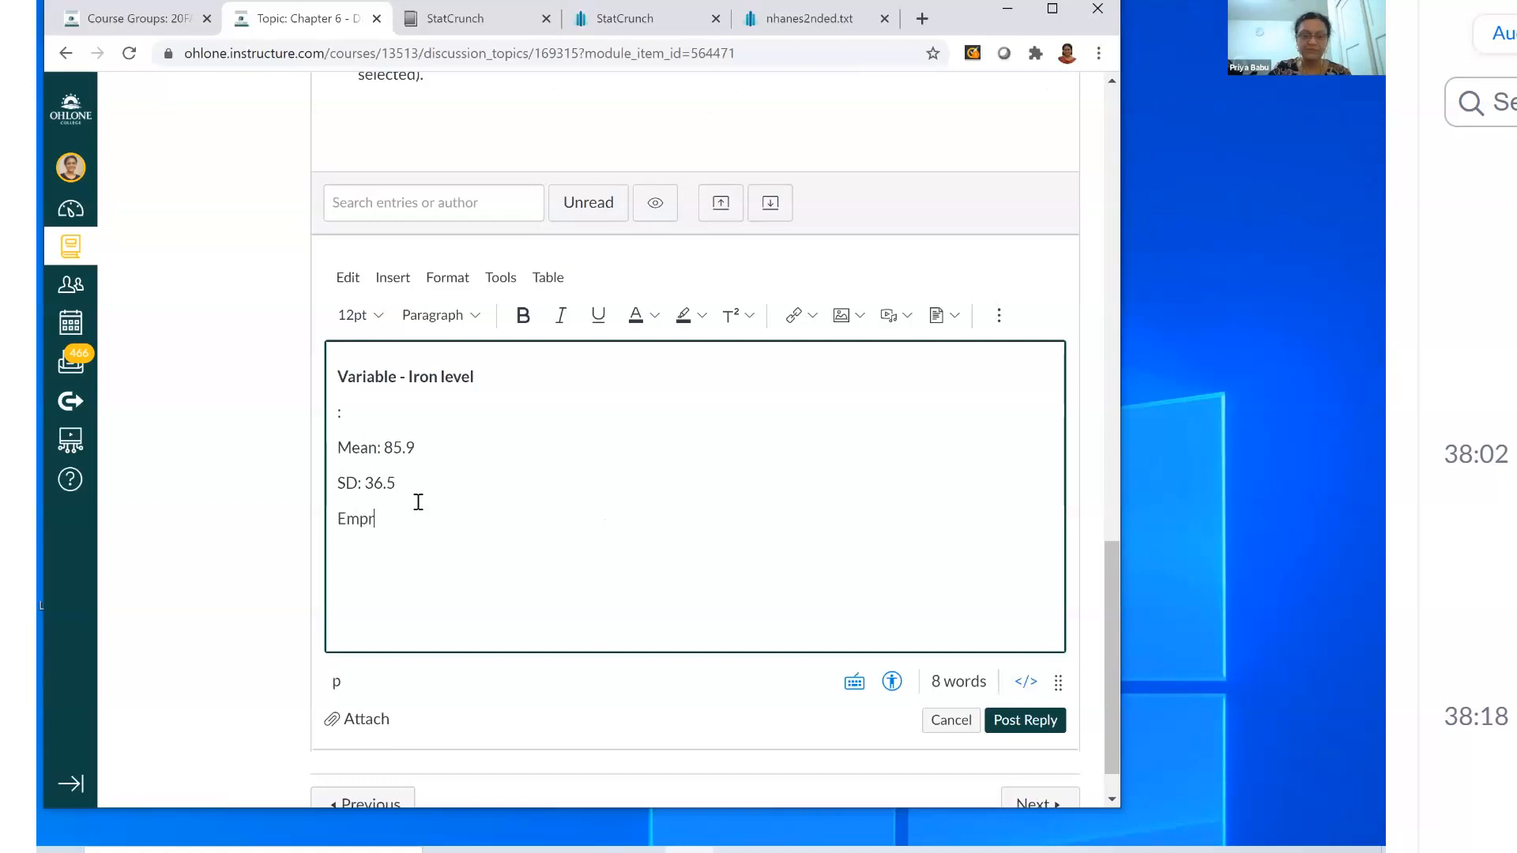
pyautogui.press('BackSpace')
pyautogui.write('irical rule')
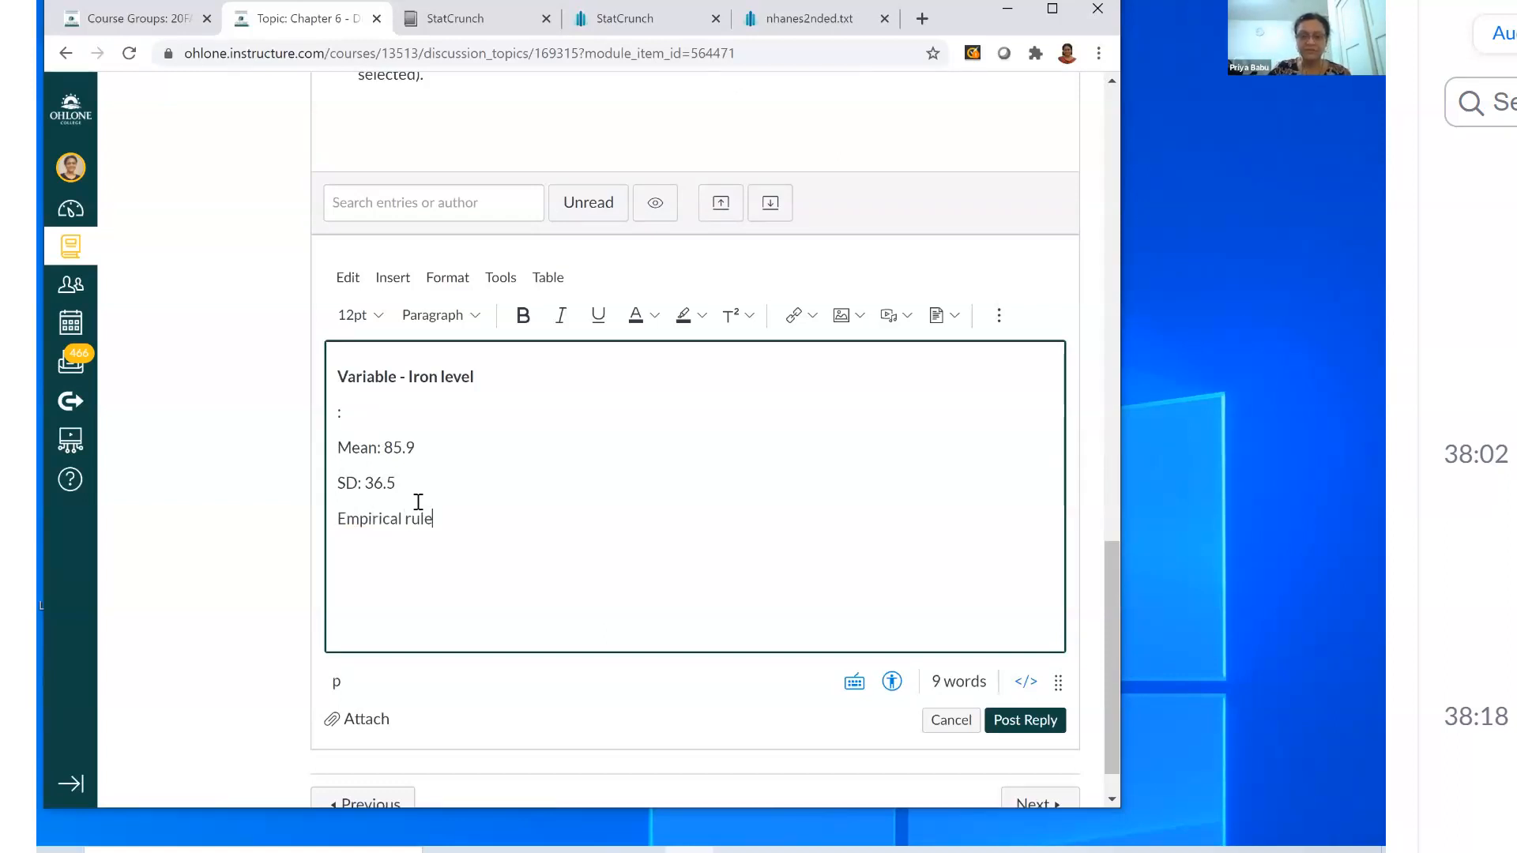
pyautogui.write(':')
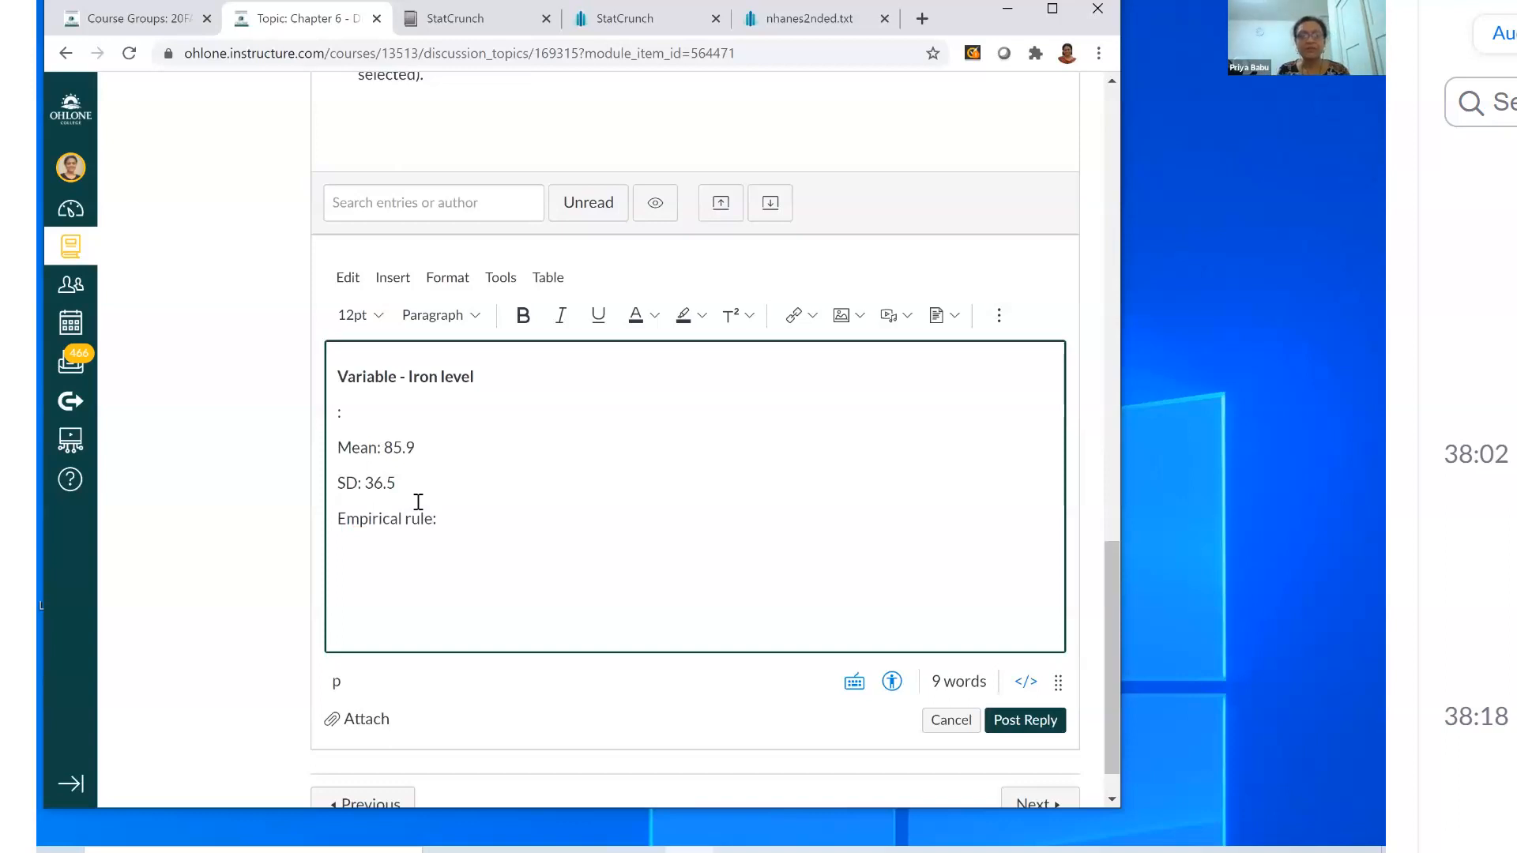
# Start a bulleted list under "Empirical rule:" and write "68% of people" in the first bullet.
pyautogui.click(362, 553)
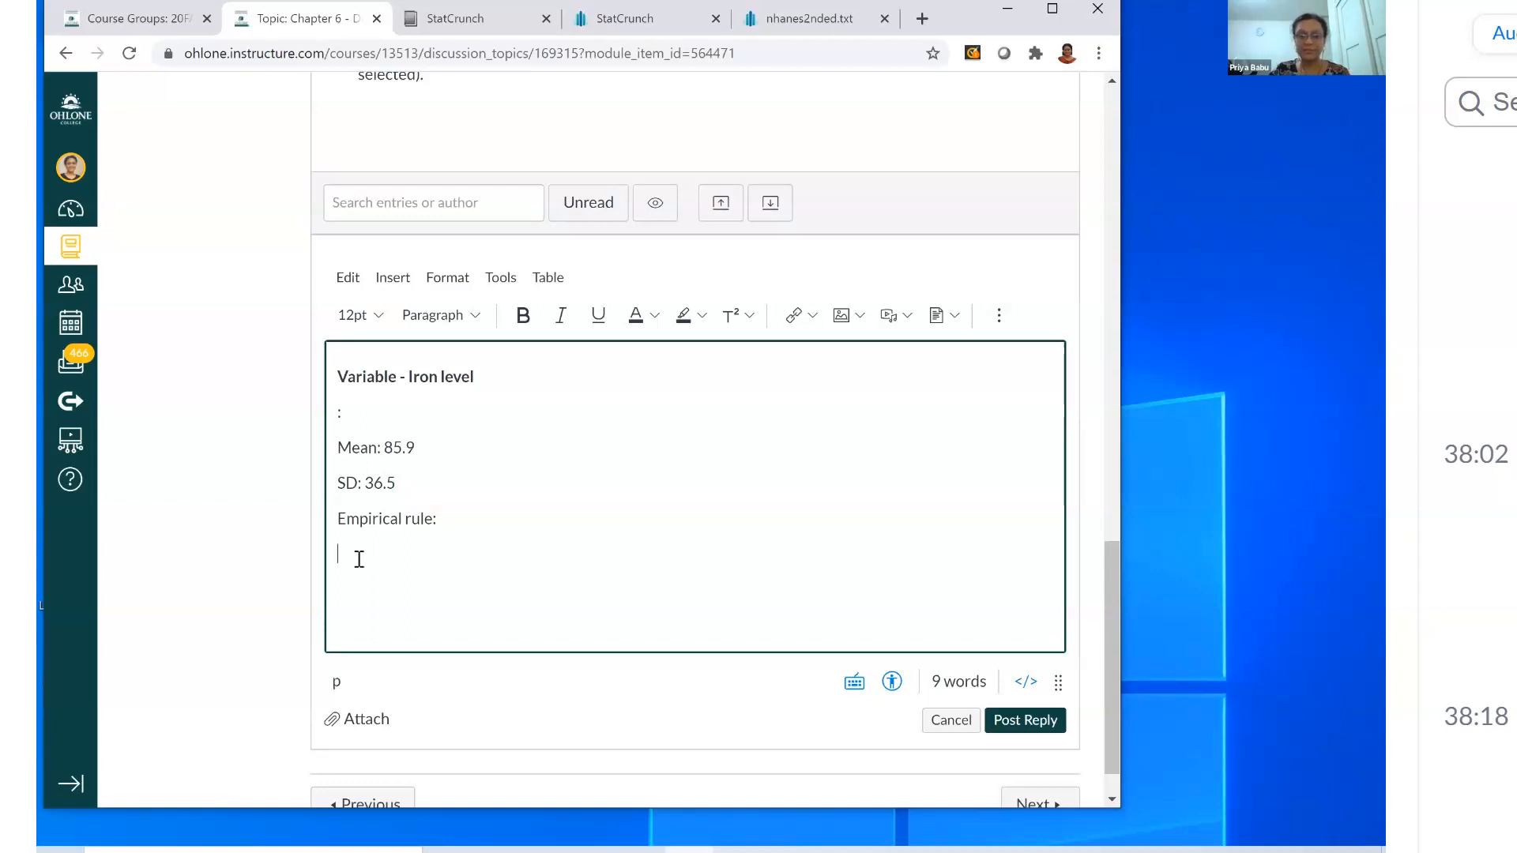
pyautogui.click(999, 315)
pyautogui.click(790, 358)
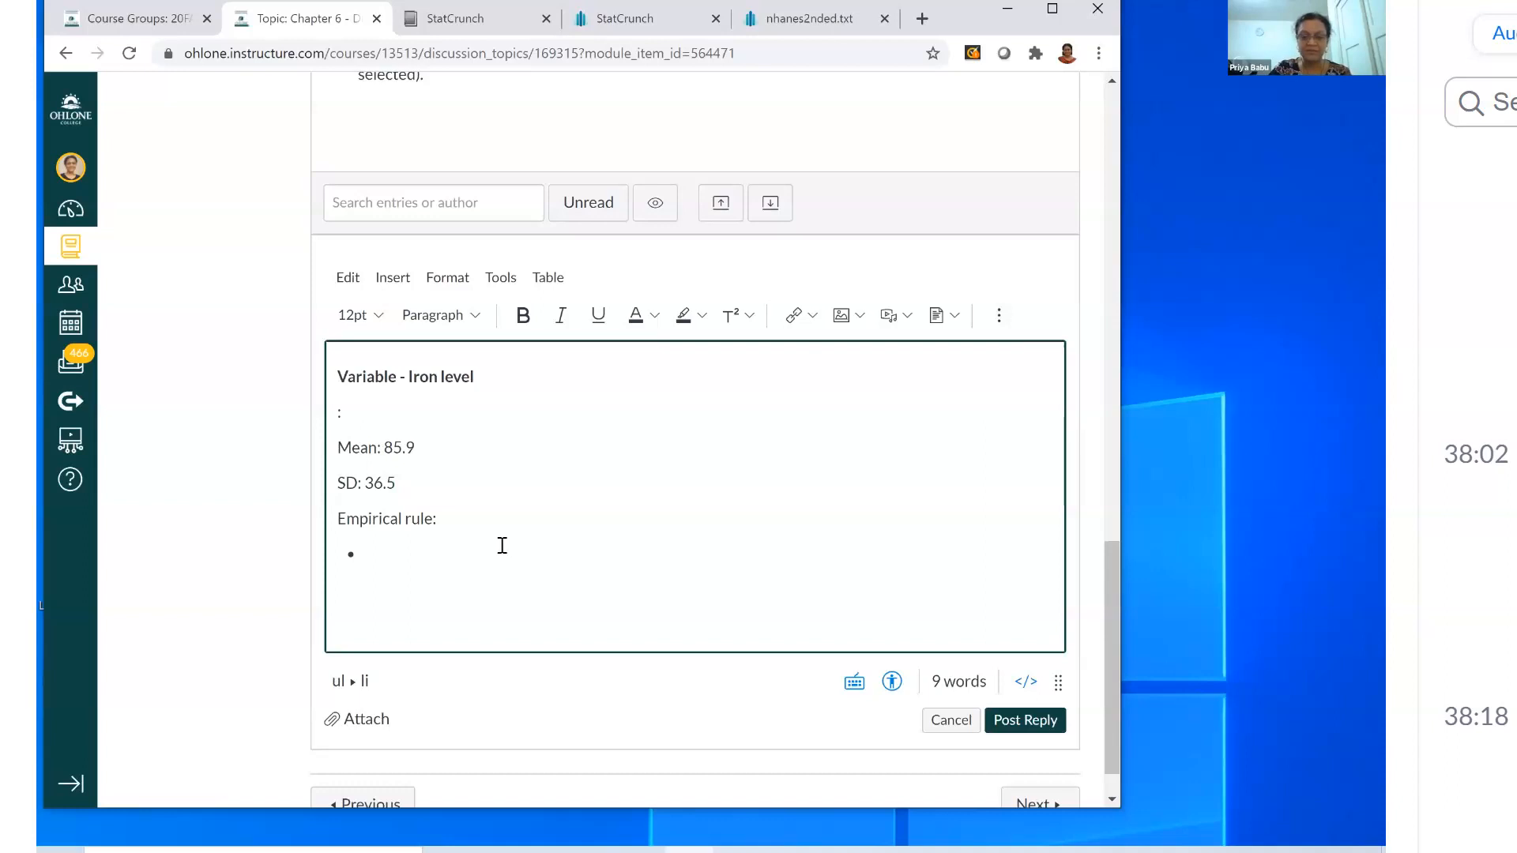
pyautogui.write('68%')
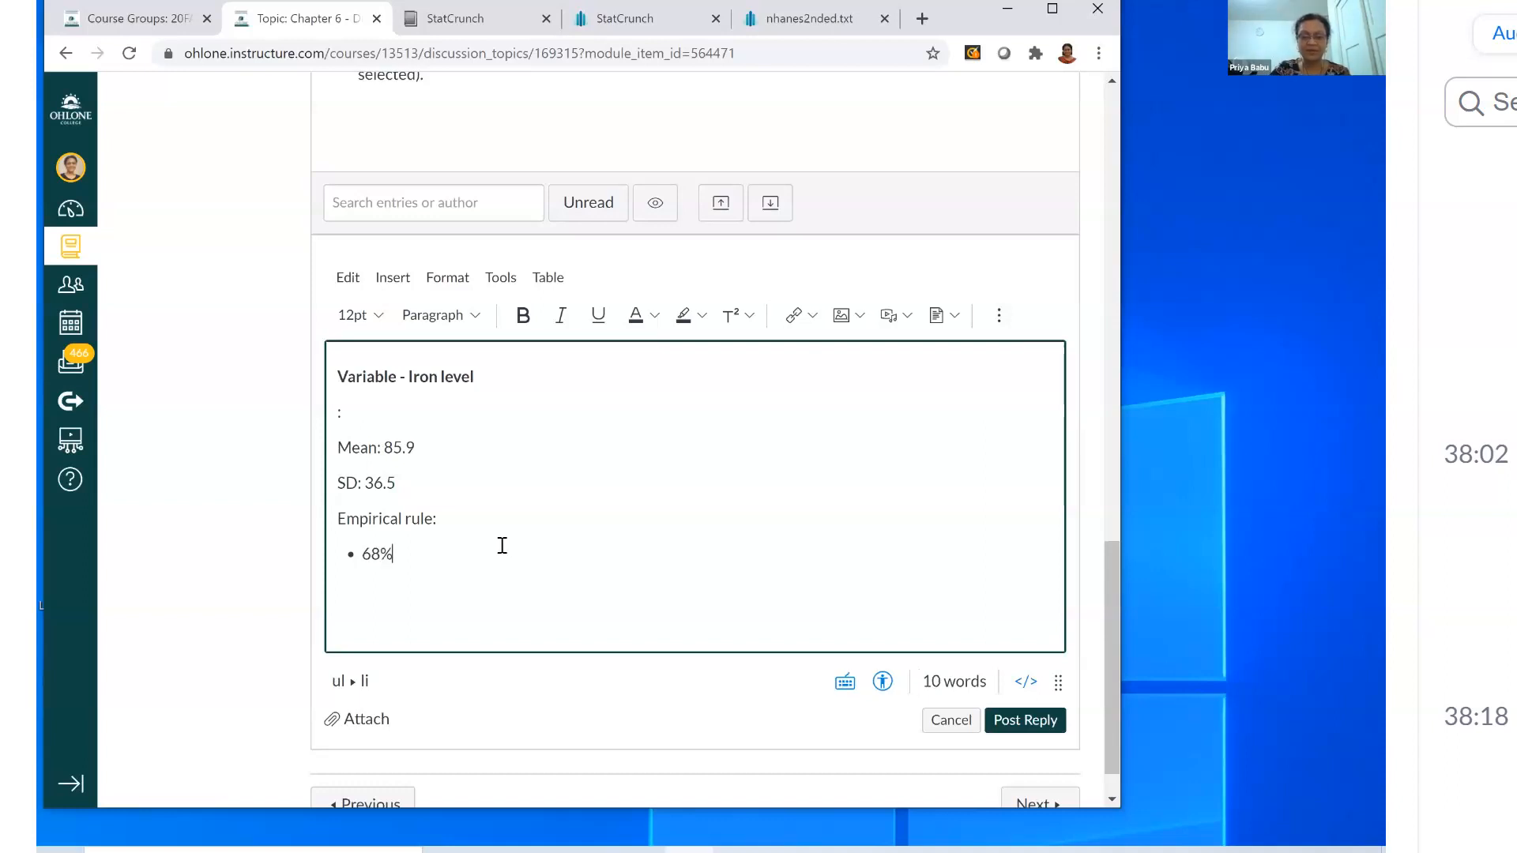
pyautogui.write(' of people')
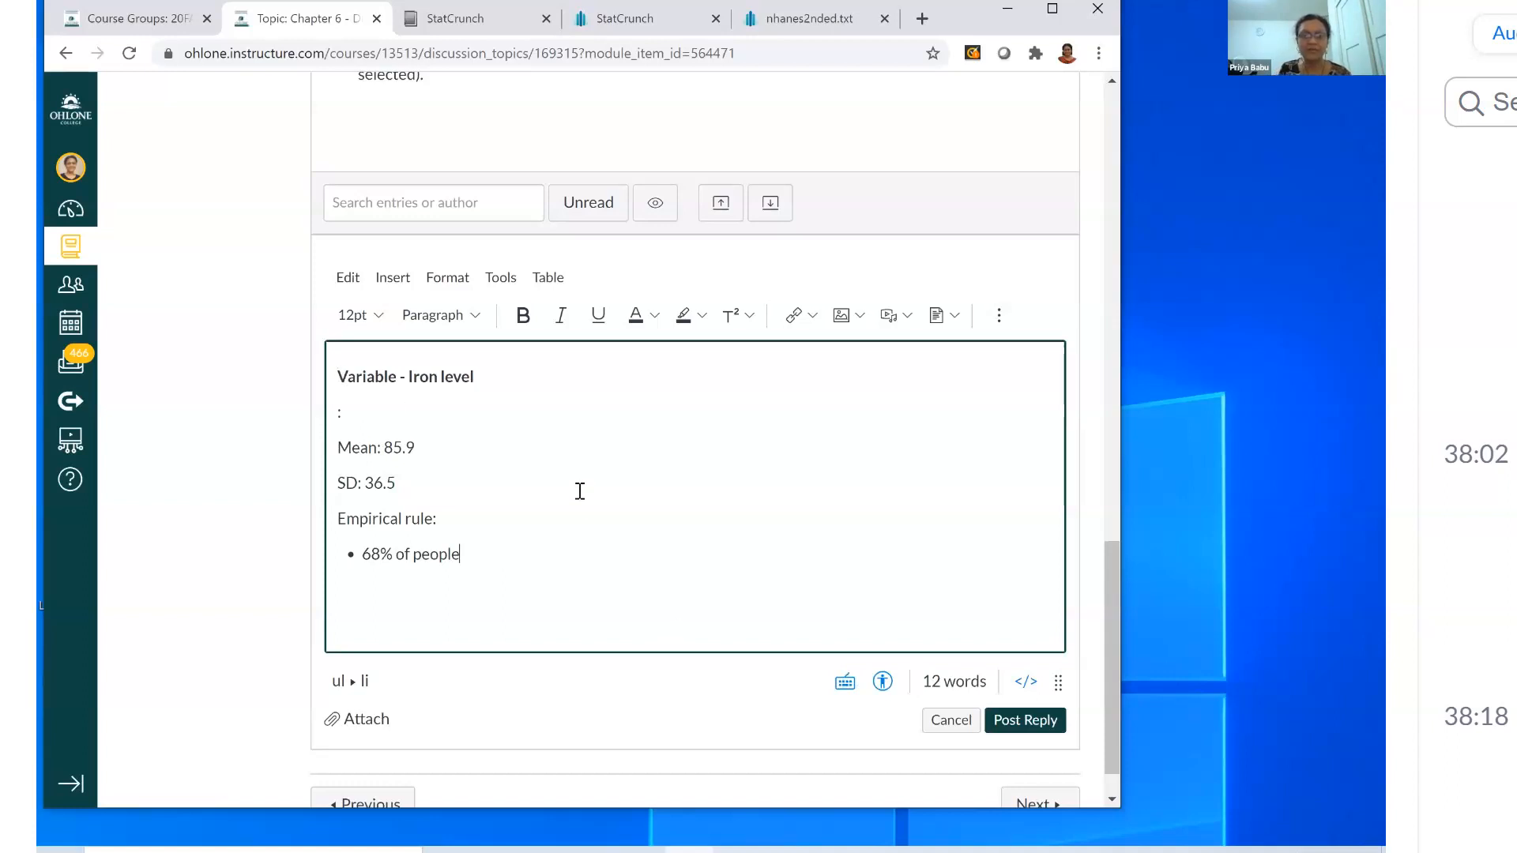
# Recheck the discussion question and replace "people" with "Americans" in the 68% bullet.
pyautogui.scroll(2, 727, 302)
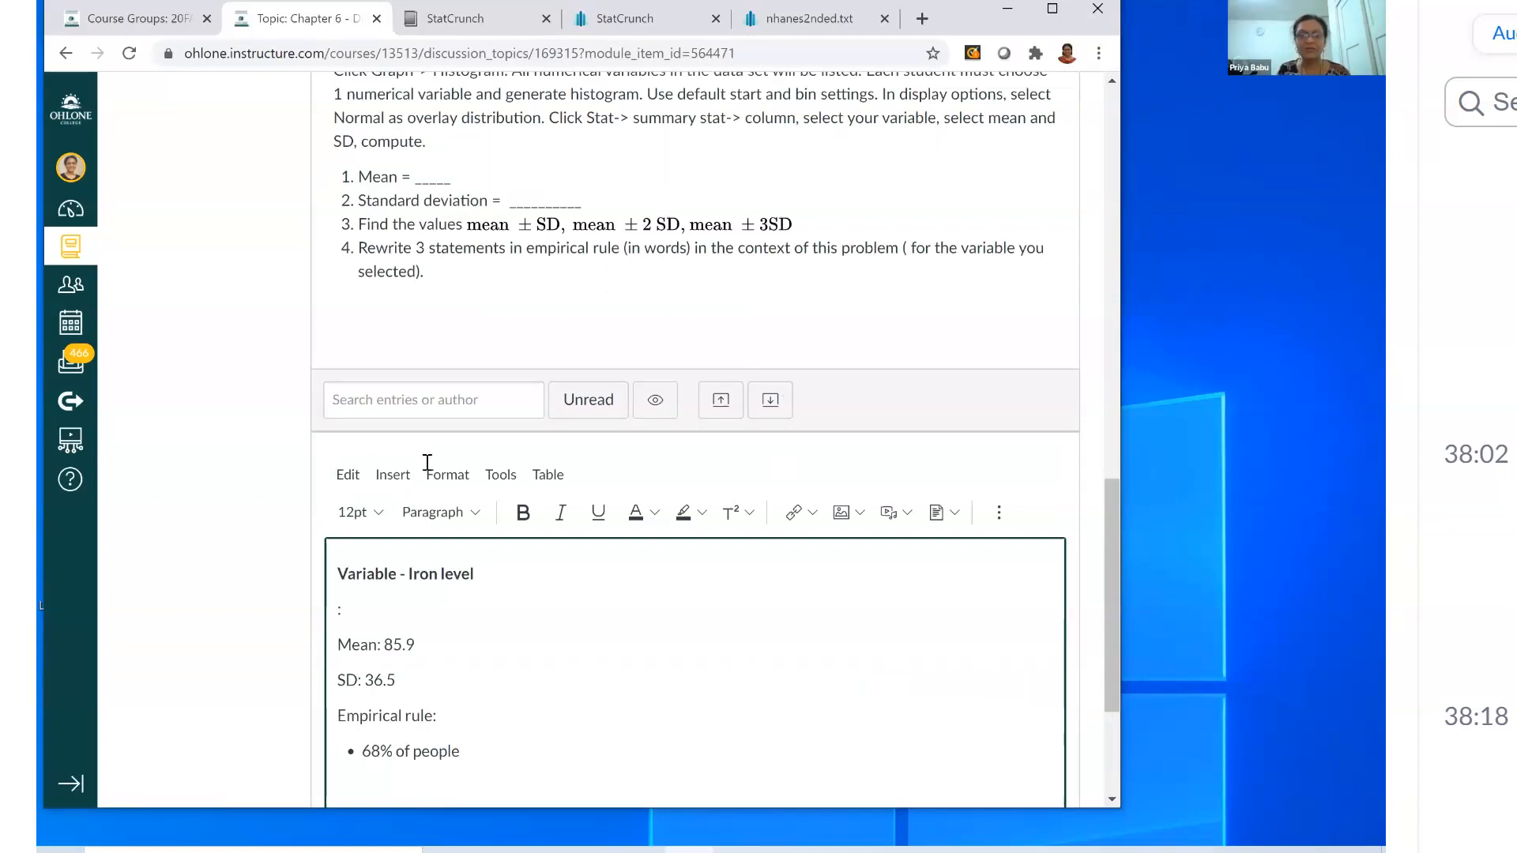
pyautogui.scroll(-3, 442, 434)
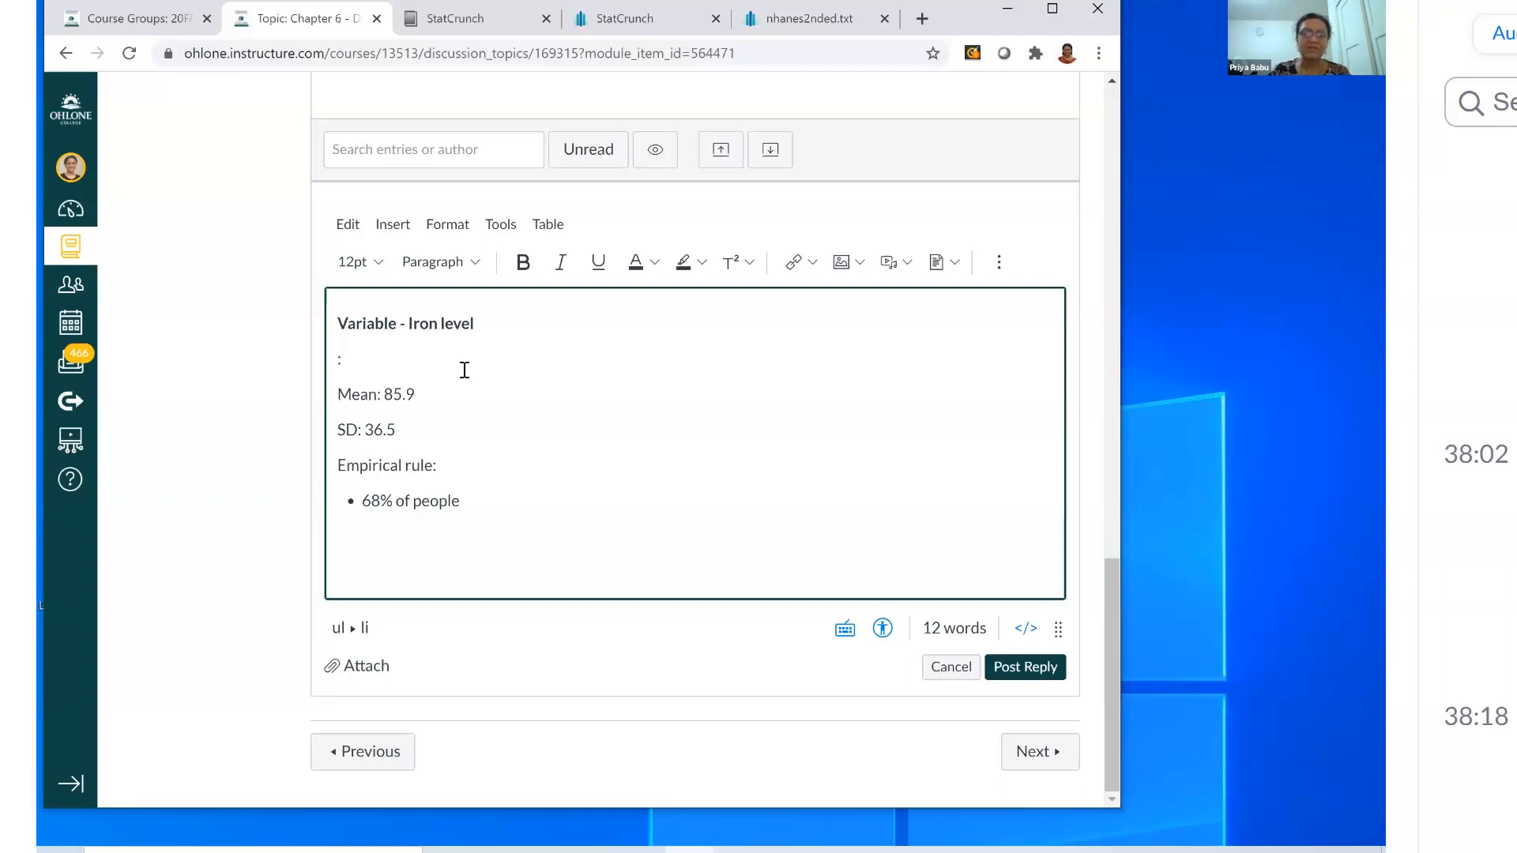
pyautogui.press('BackSpace')
pyautogui.press('BackSpace')
pyautogui.press('BackSpace')
pyautogui.press('BackSpace')
pyautogui.press('BackSpace')
pyautogui.press('BackSpace')
pyautogui.press('BackSpace')
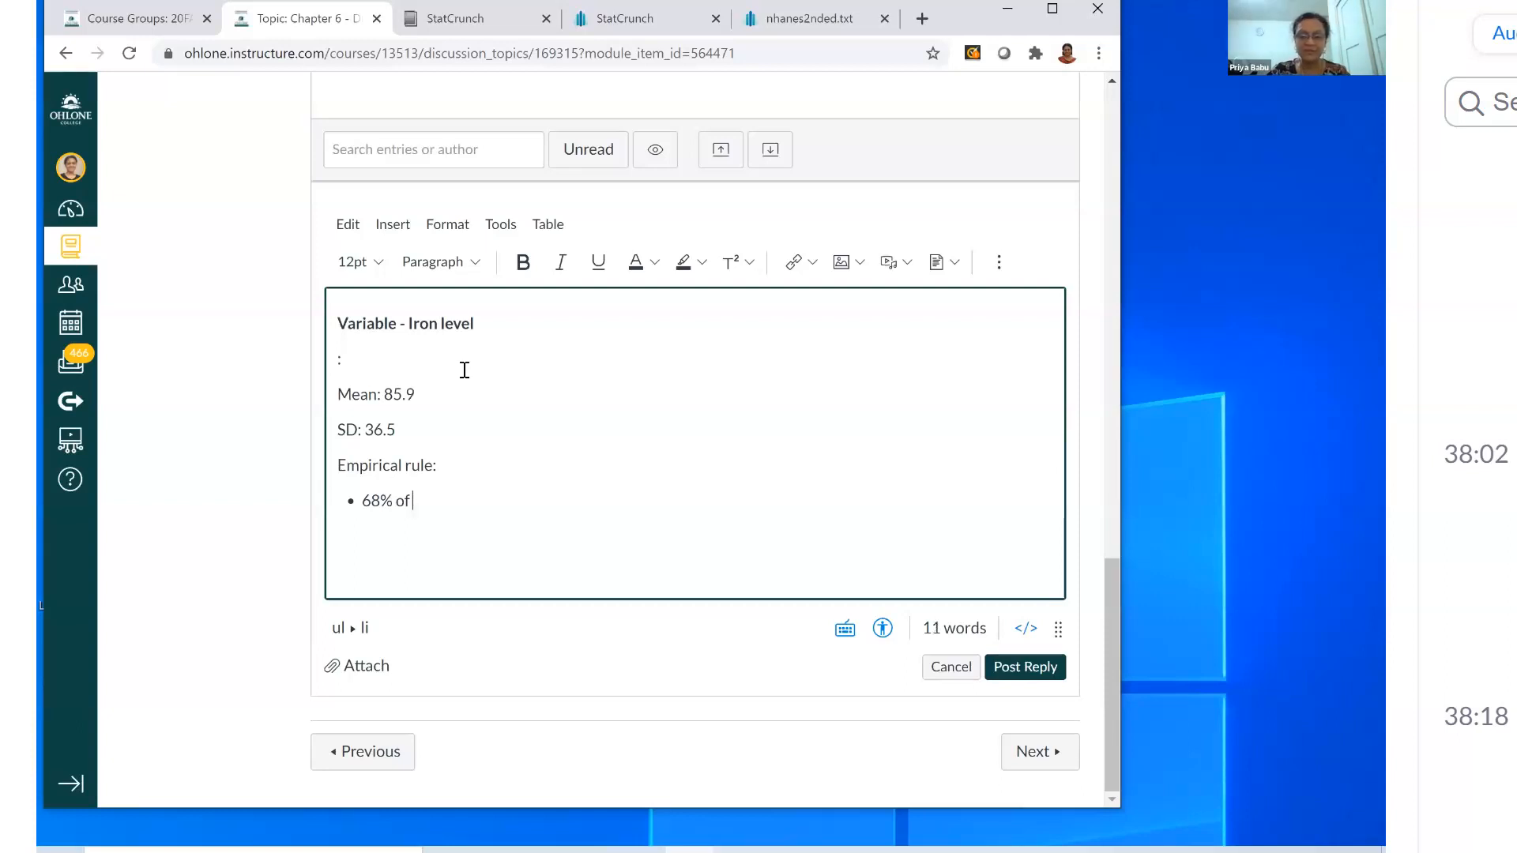
pyautogui.write('Americ')
pyautogui.write('ans h')
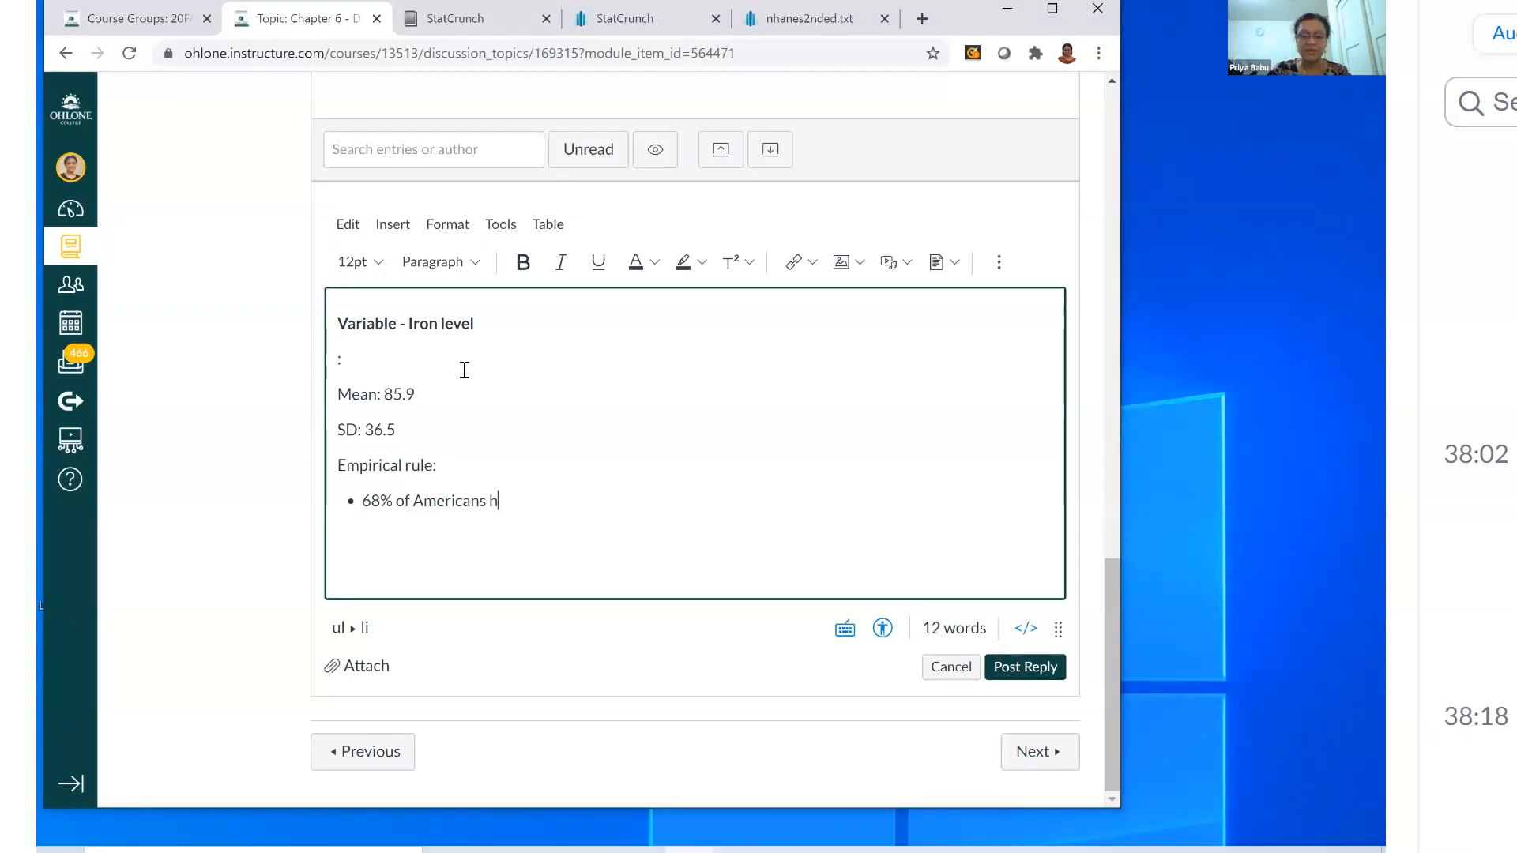
# Continue the 68% bullet so it reads "68% of Americans have iron level between".
pyautogui.write('ave ir')
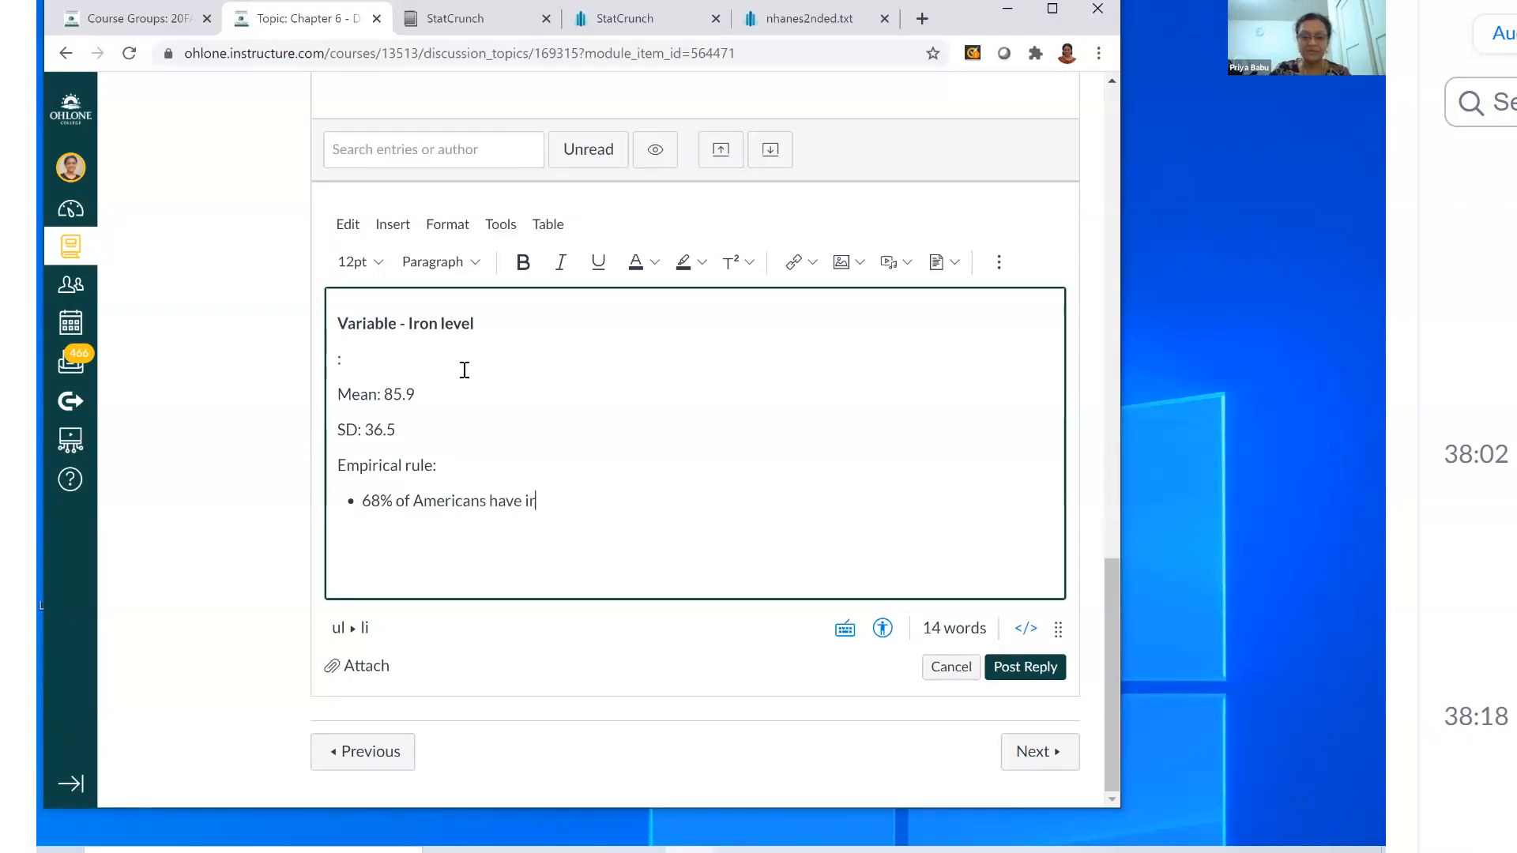
pyautogui.write('on level between')
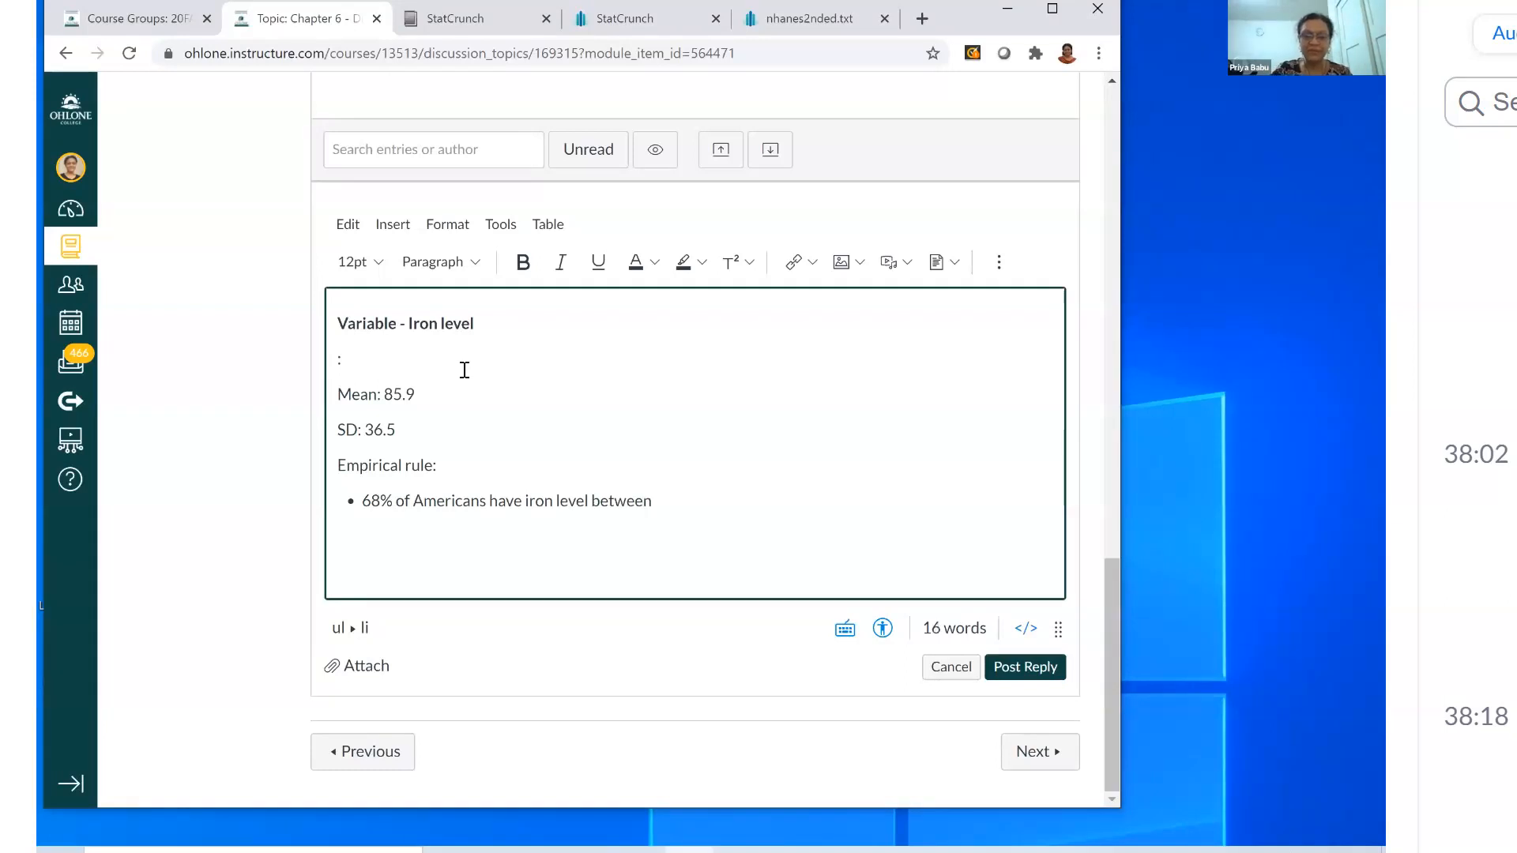
pyautogui.write(' 85.9')
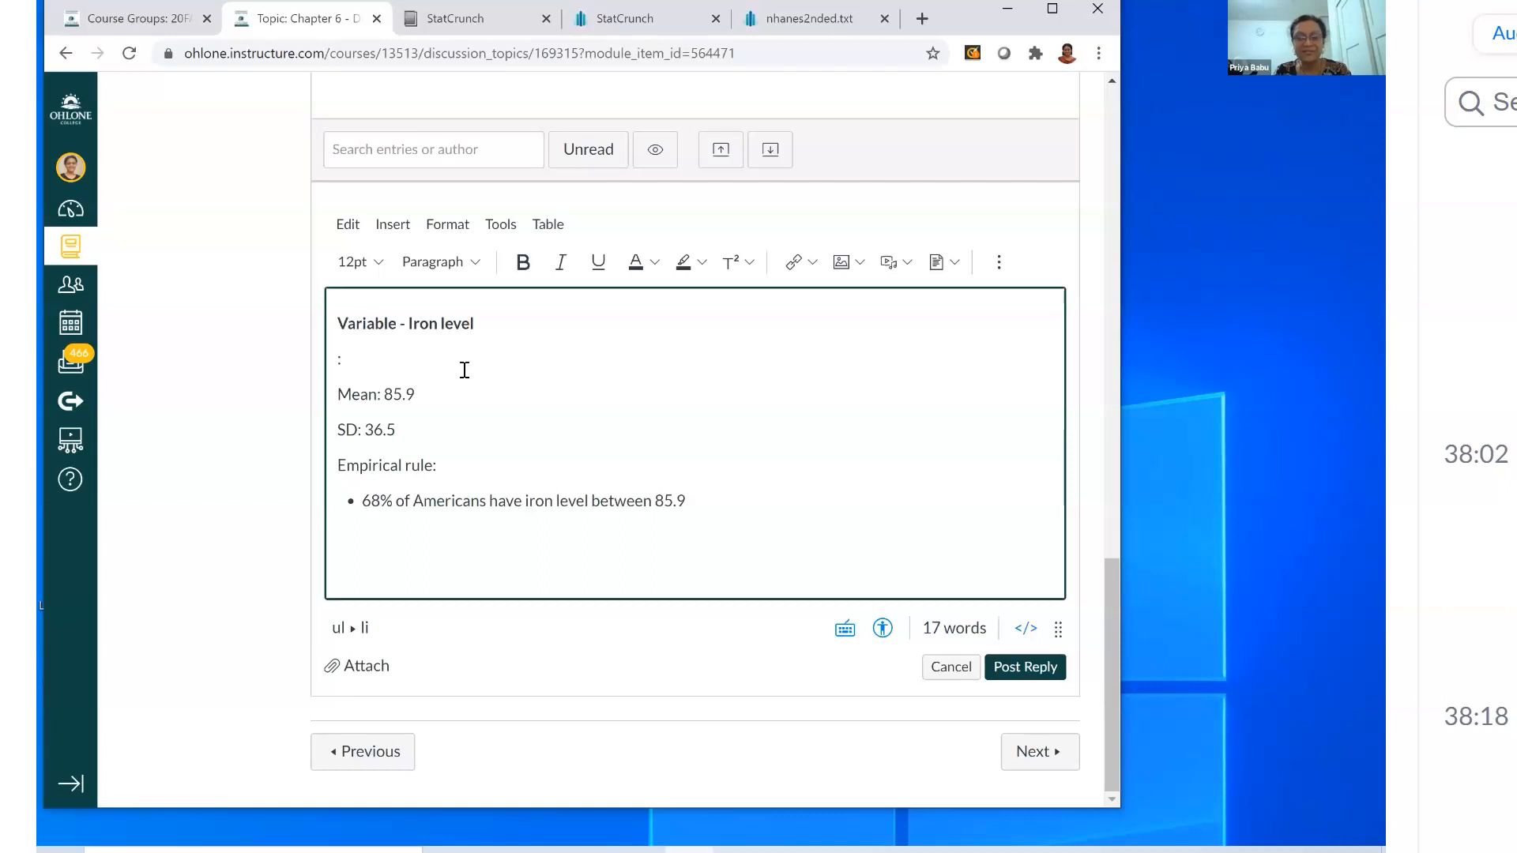
pyautogui.write(' and')
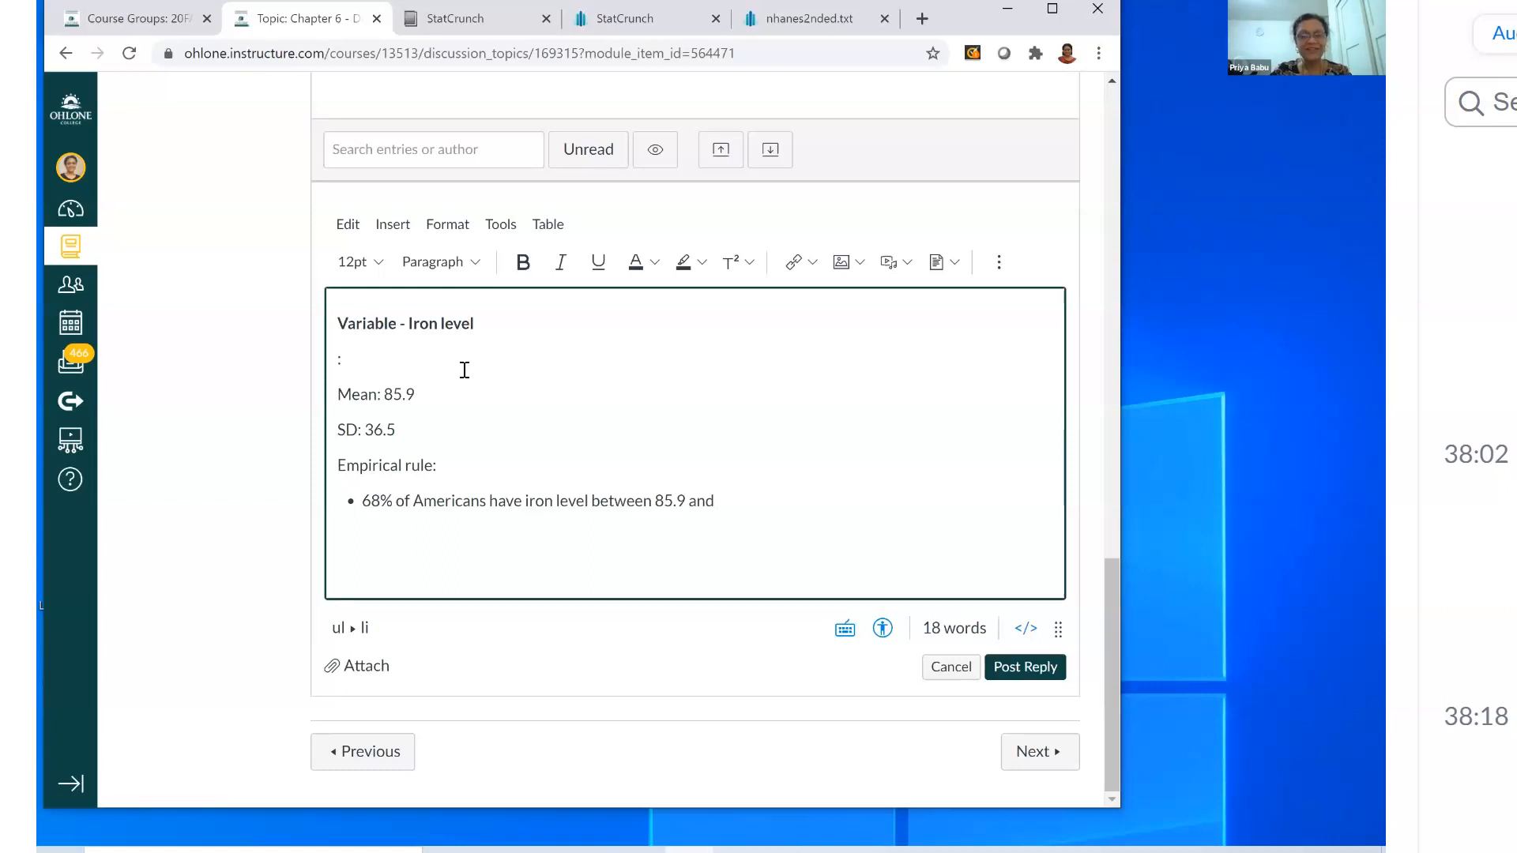
pyautogui.hotkey('ctrl', 'BackSpace')
pyautogui.hotkey('ctrl', 'BackSpace')
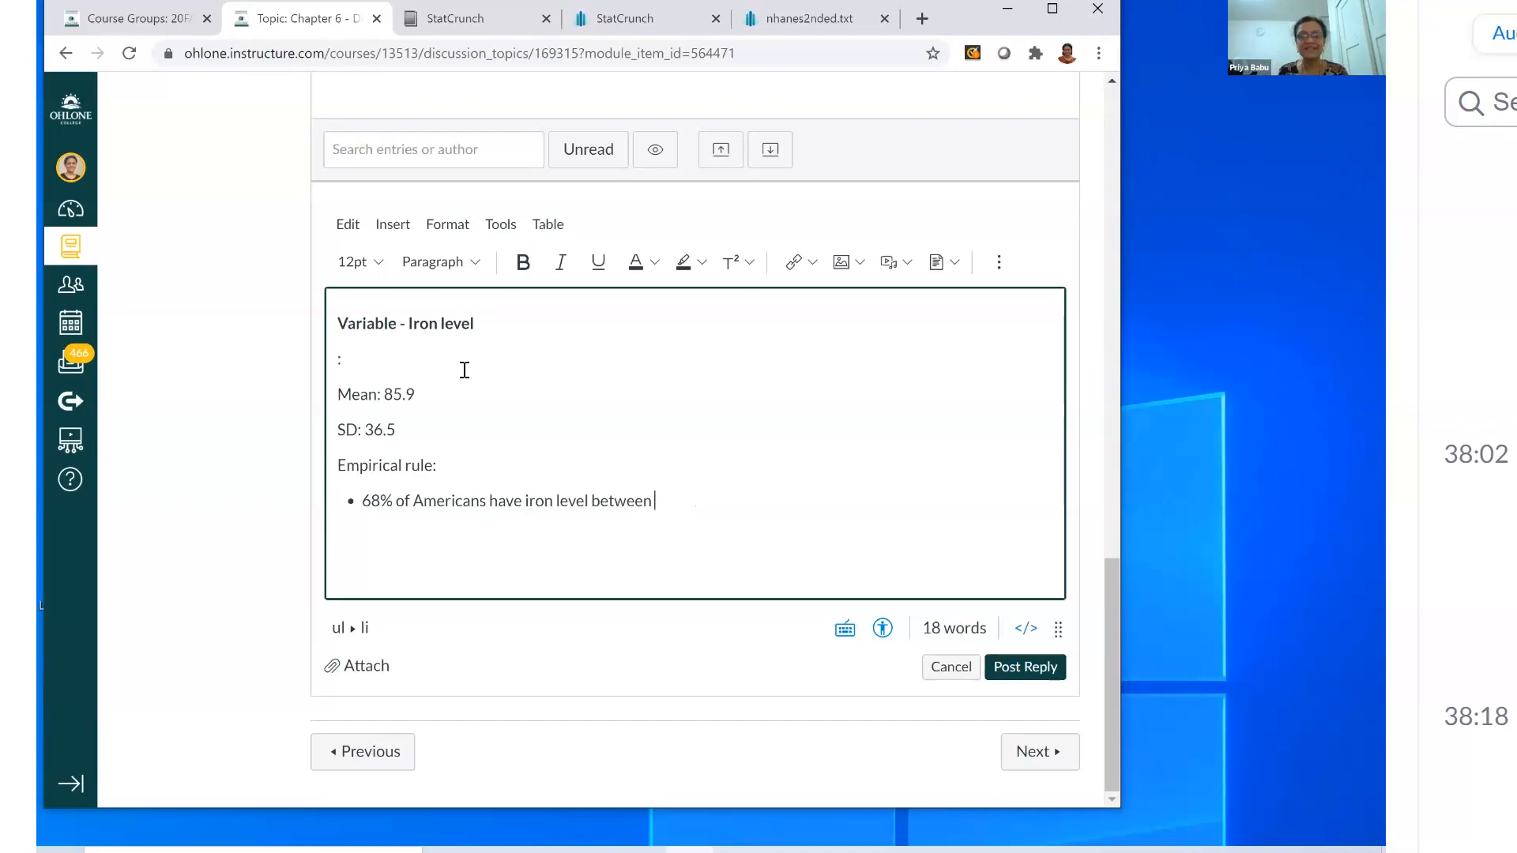
# Insert the lines "M+SD=" and "M-SD=" between the SD value and the "Empirical rule:" line.
pyautogui.click(433, 431)
pyautogui.press('Return')
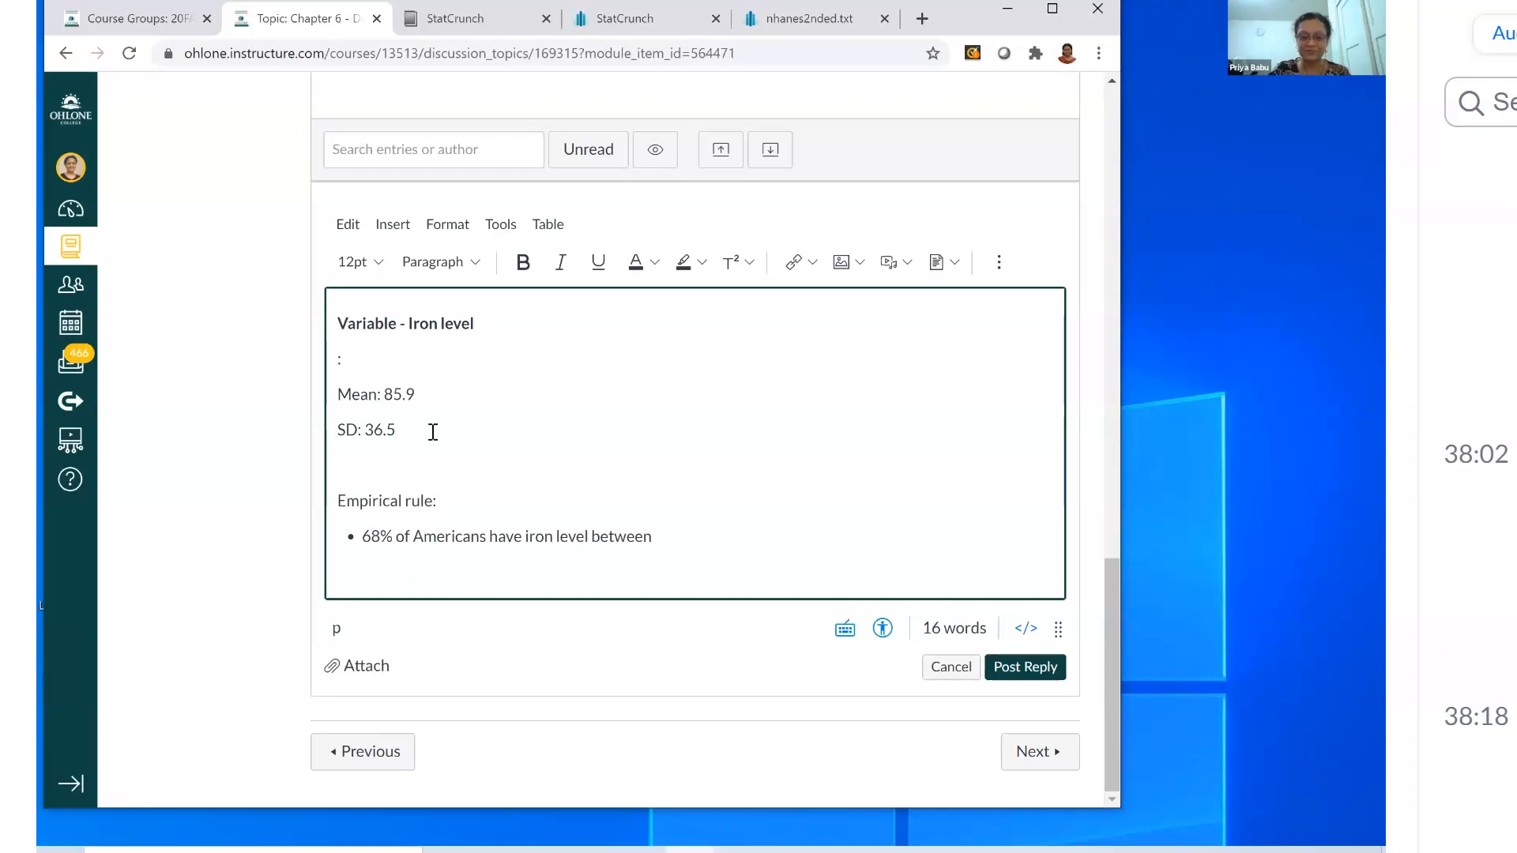
pyautogui.write('M+SD')
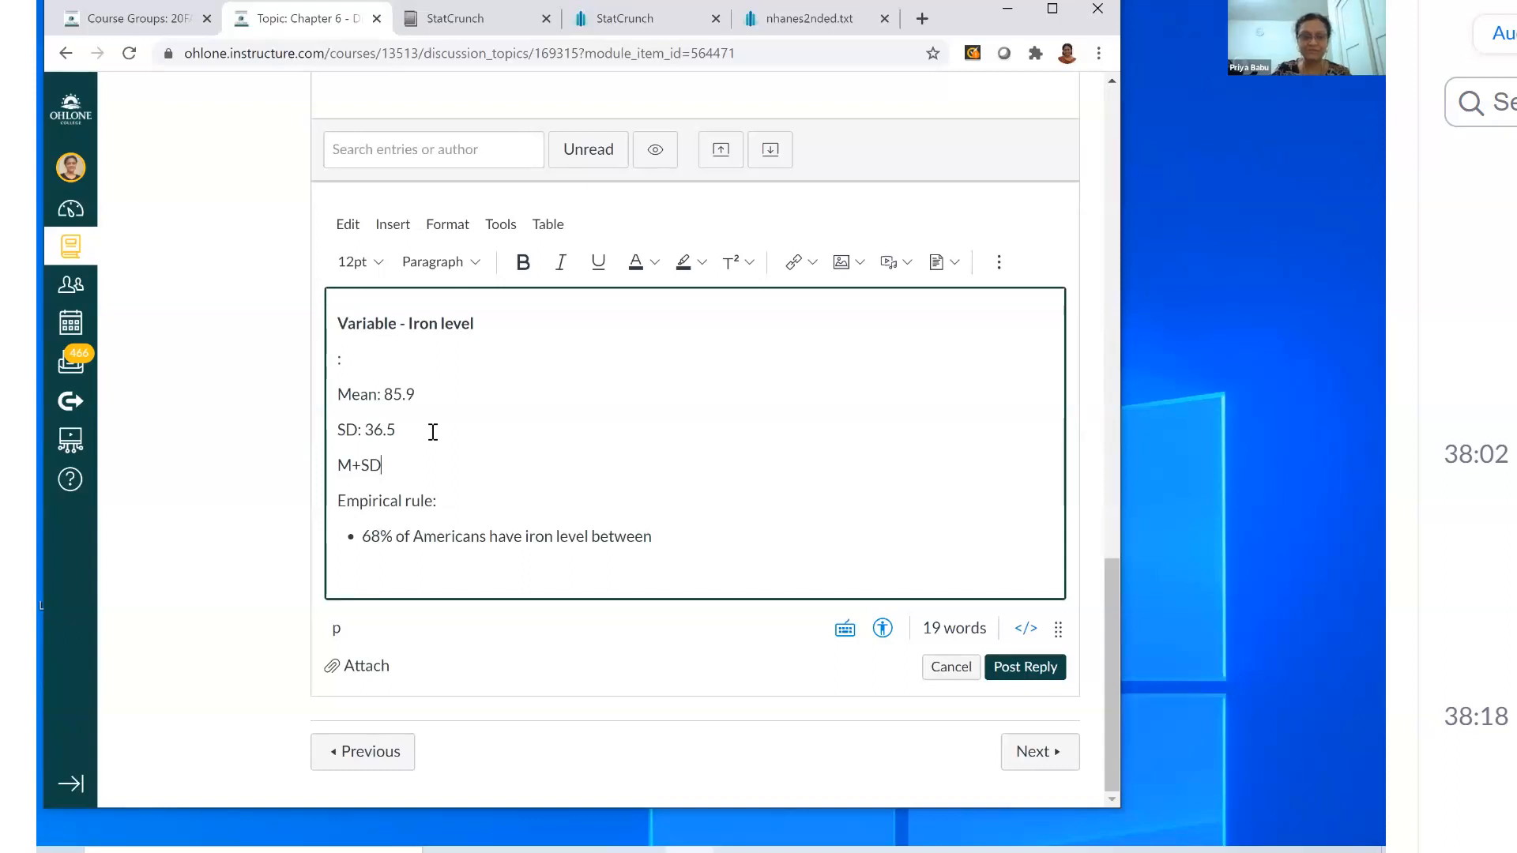
pyautogui.write('=')
pyautogui.press('Return')
pyautogui.write('M')
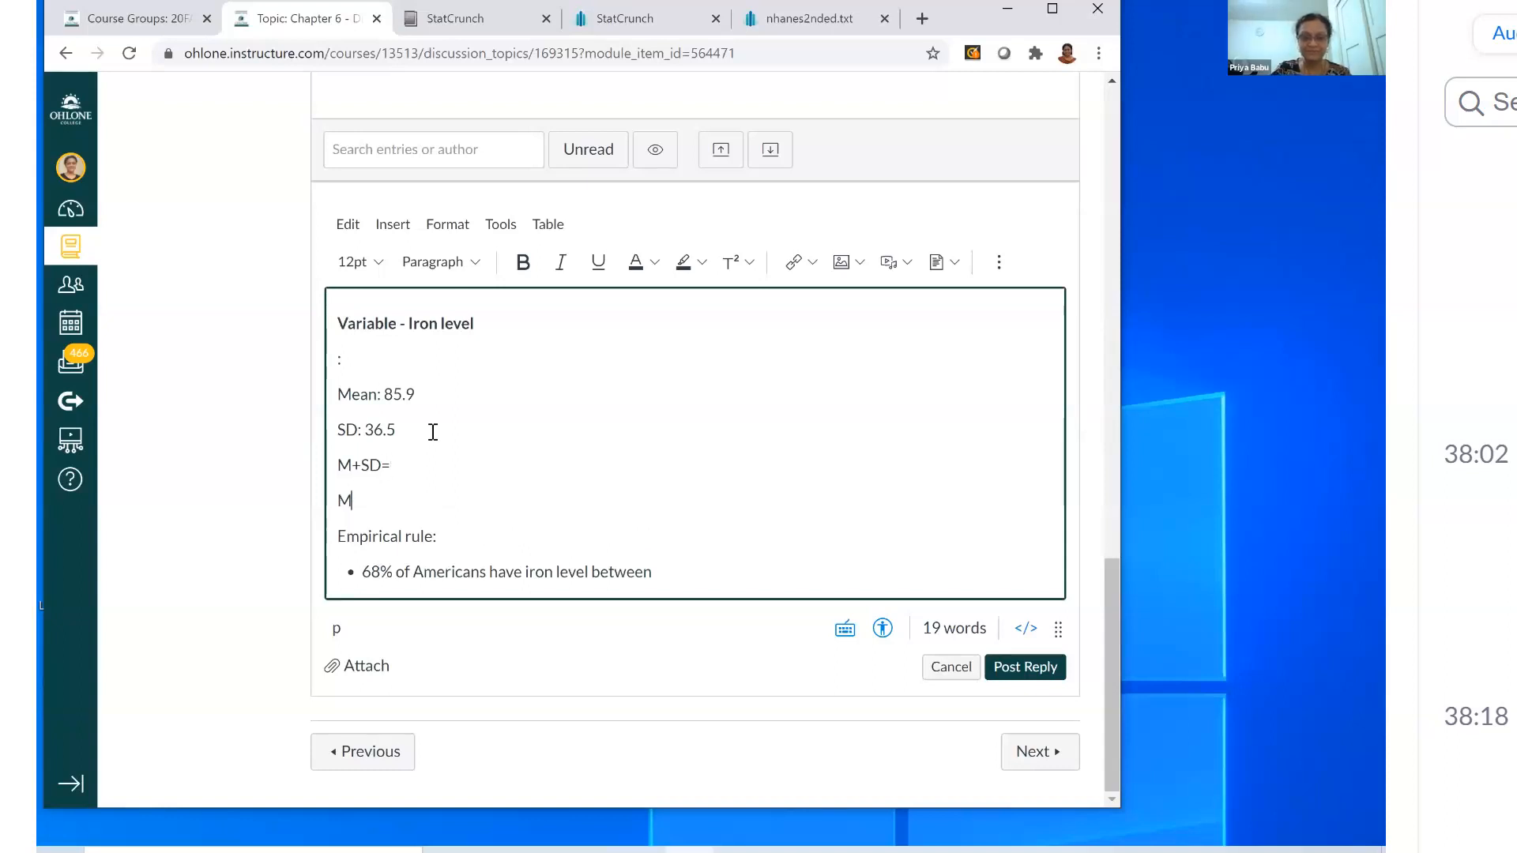
pyautogui.write('-SD=')
pyautogui.press('Return')
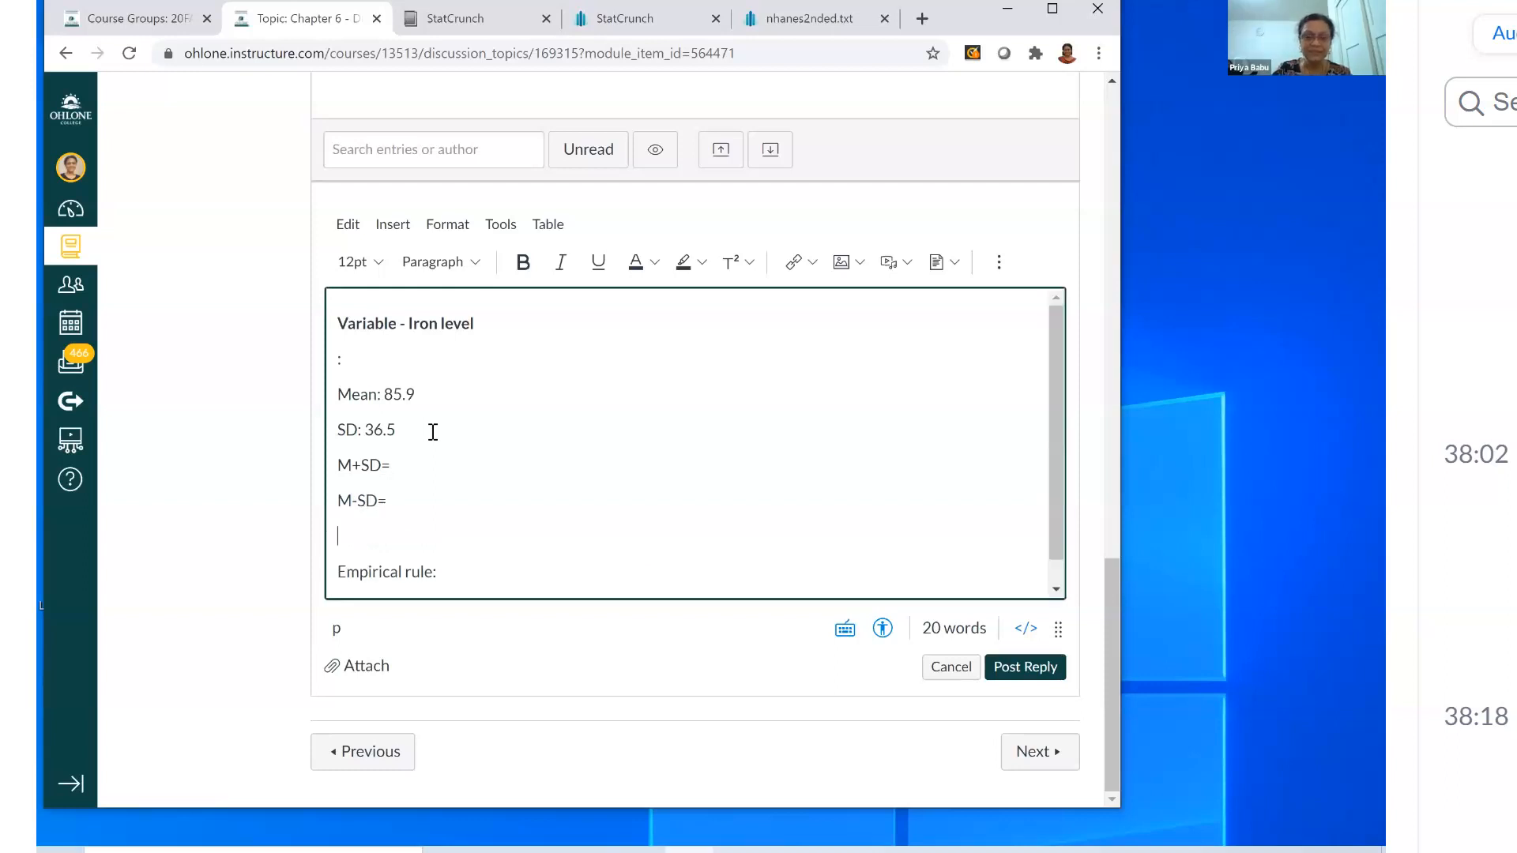
# Add the lines "M+2SD=" and "M-2SD=" below the one-standard-deviation lines.
pyautogui.write('M')
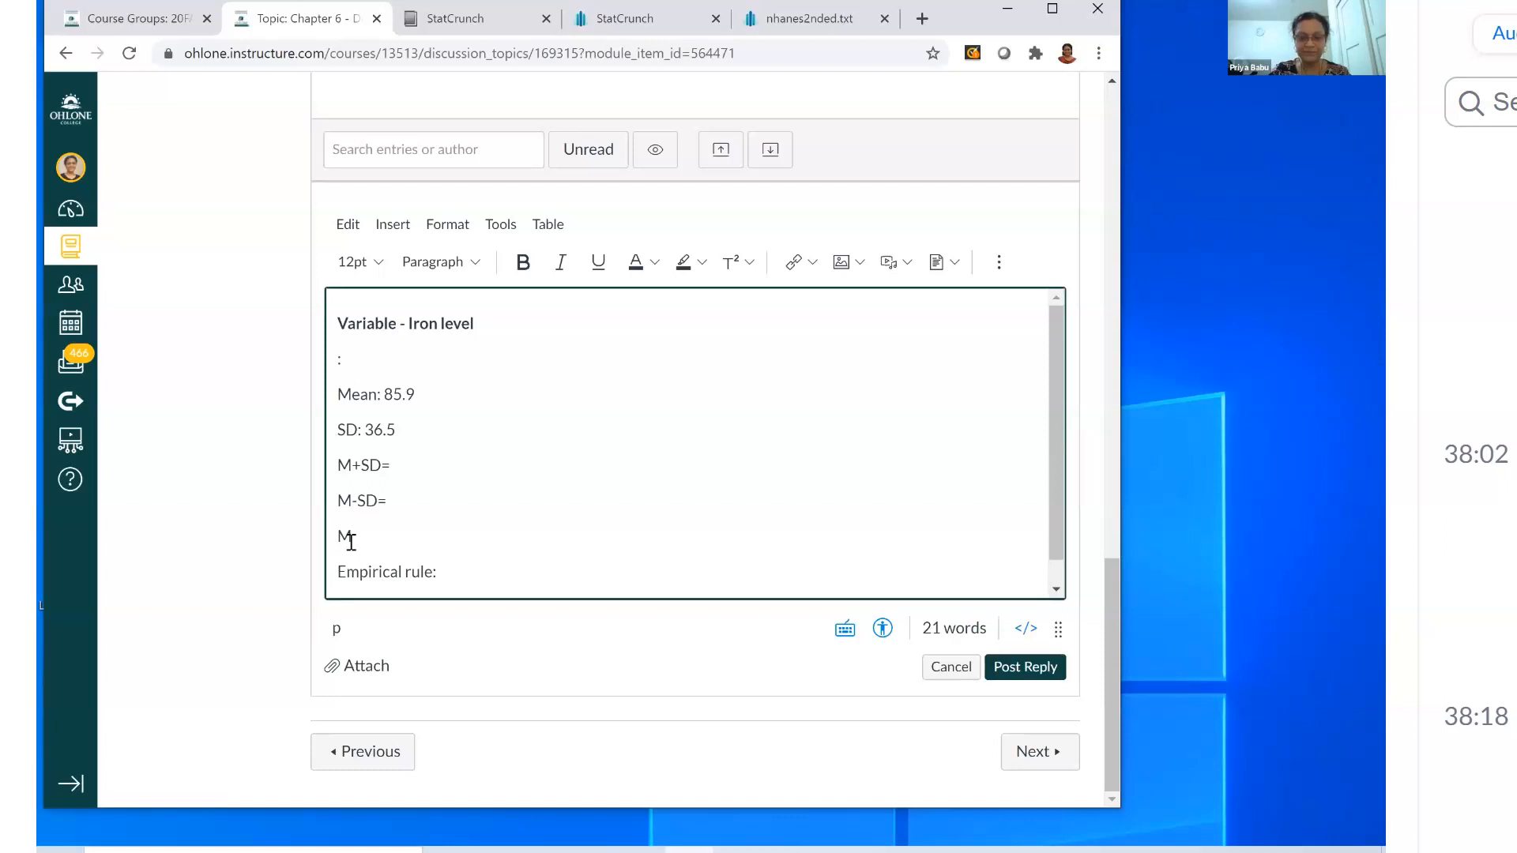
pyautogui.write('+2SD=')
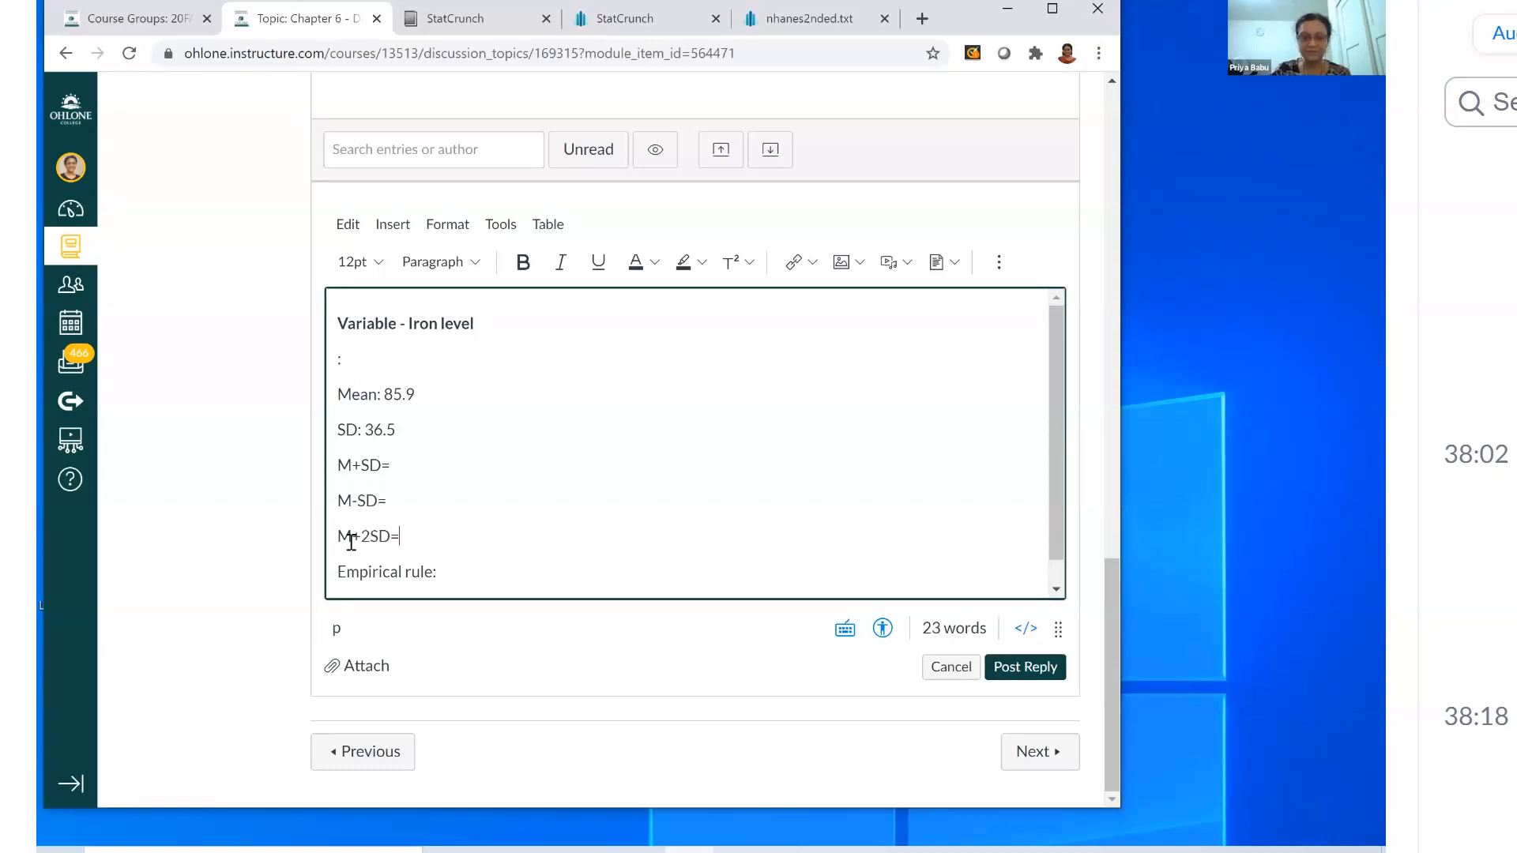
pyautogui.press('Return')
pyautogui.write('M')
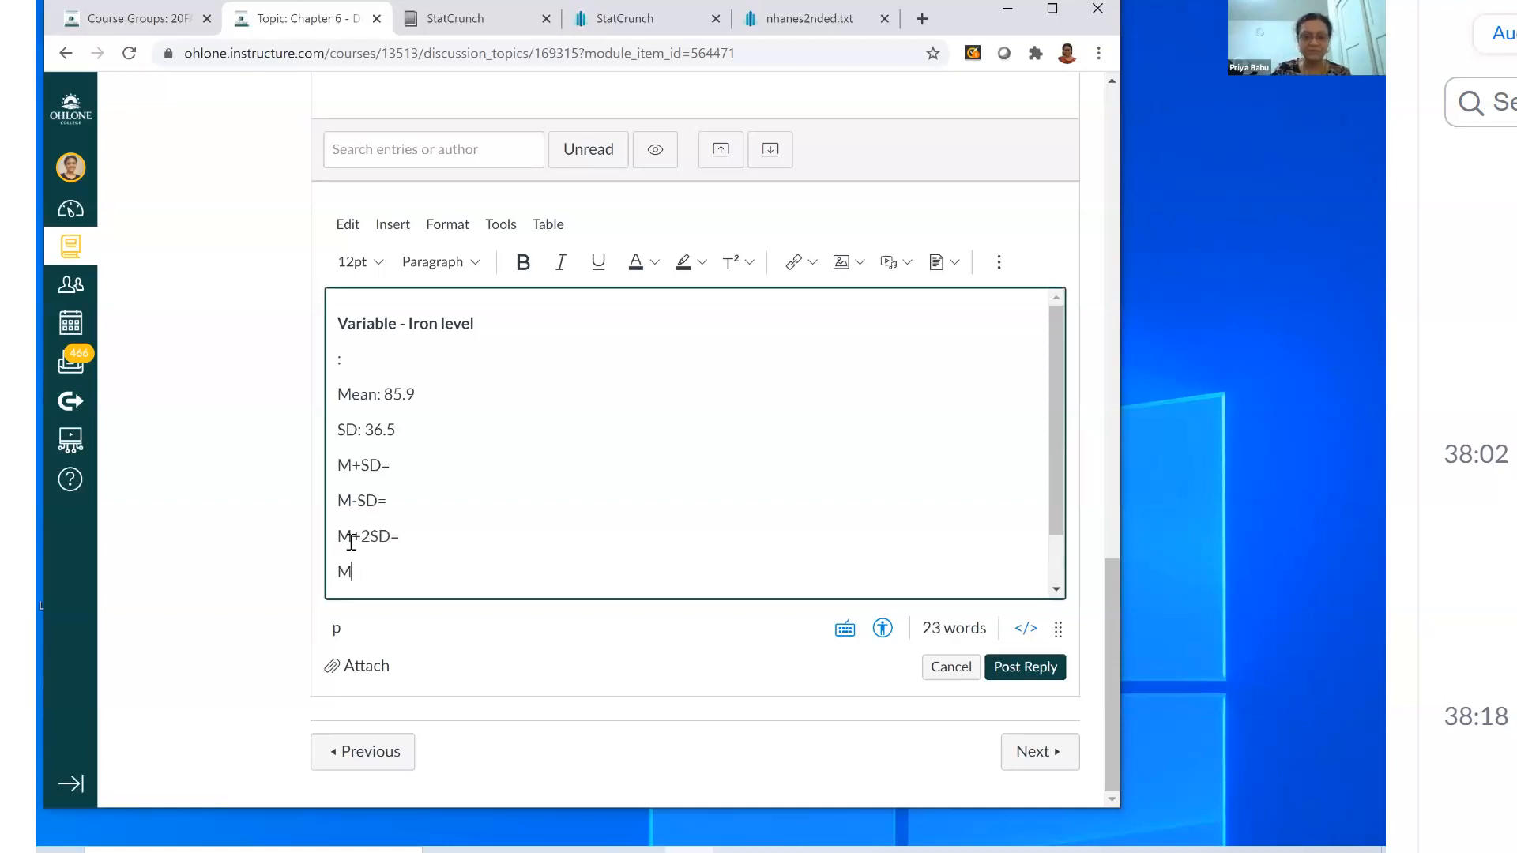
pyautogui.write('+')
pyautogui.press('BackSpace')
pyautogui.write('-2SD')
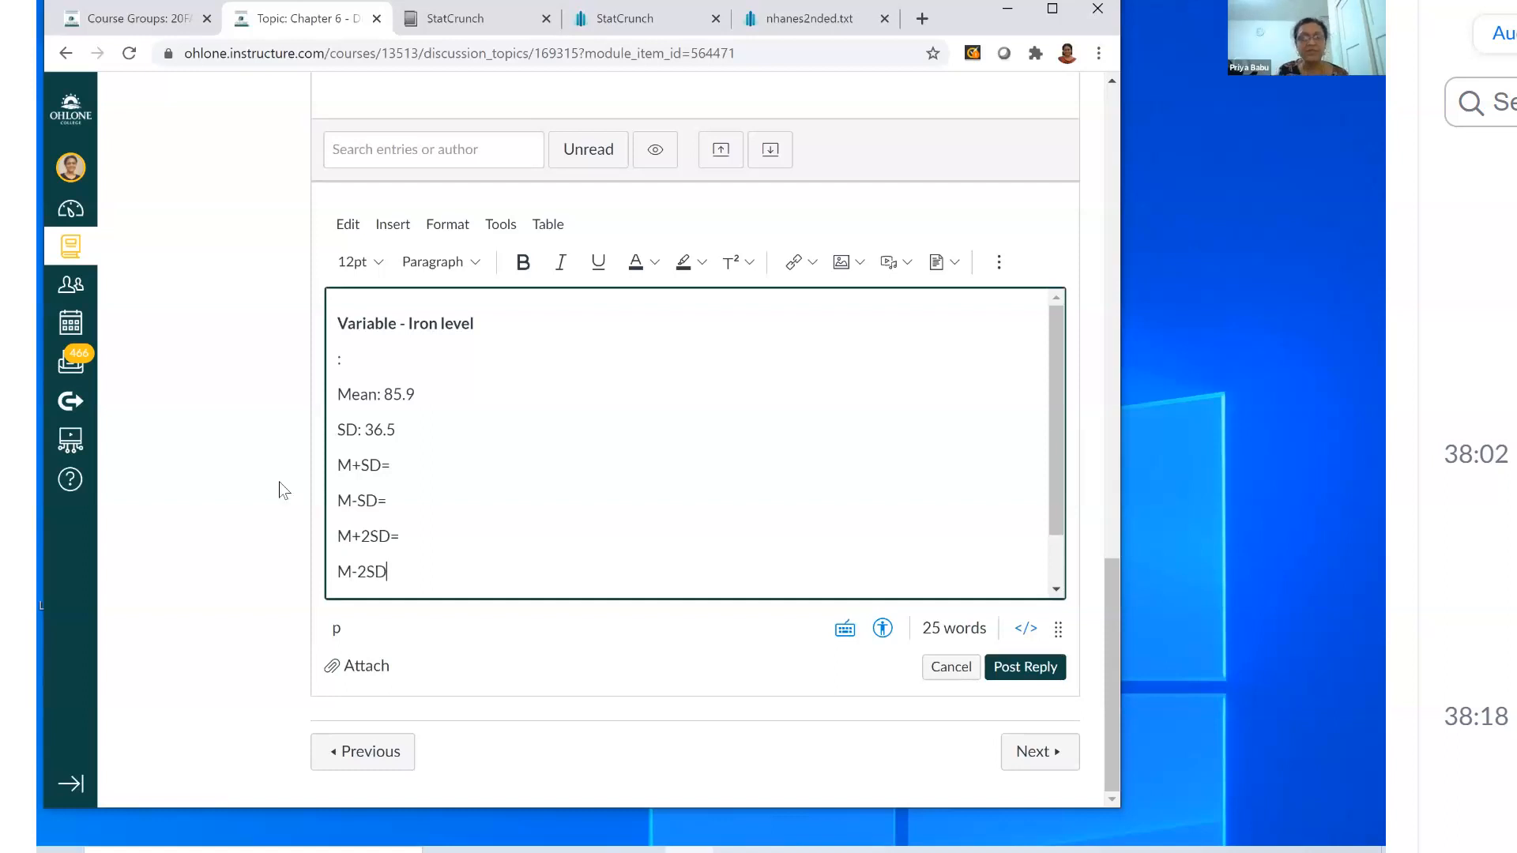
pyautogui.write('=')
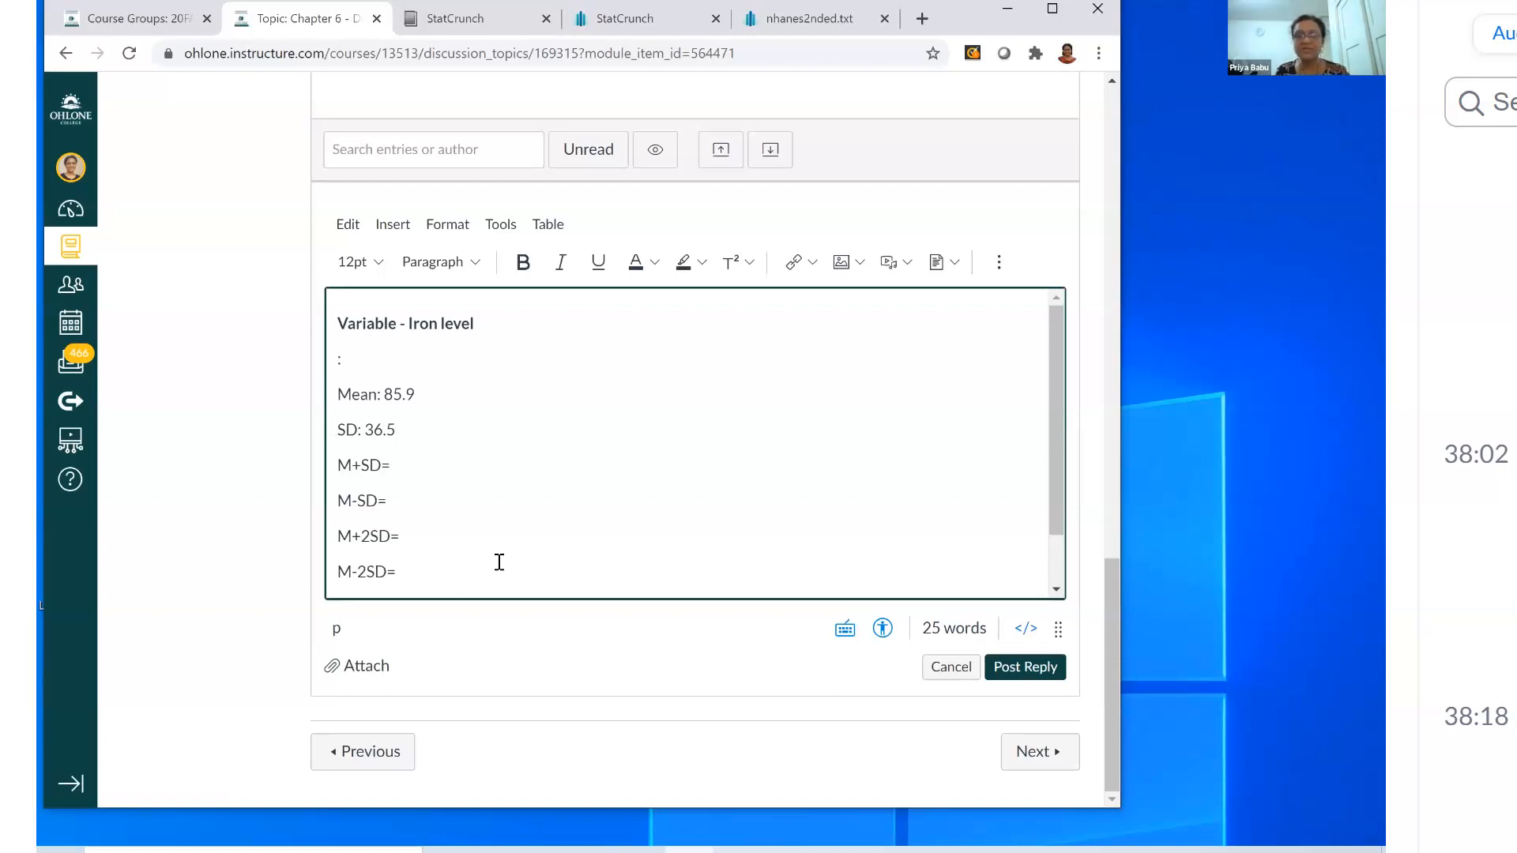
# Add the lines "M+3SD=" and "M-SD=" below the two-standard-deviation lines.
pyautogui.press('Return')
pyautogui.write('M')
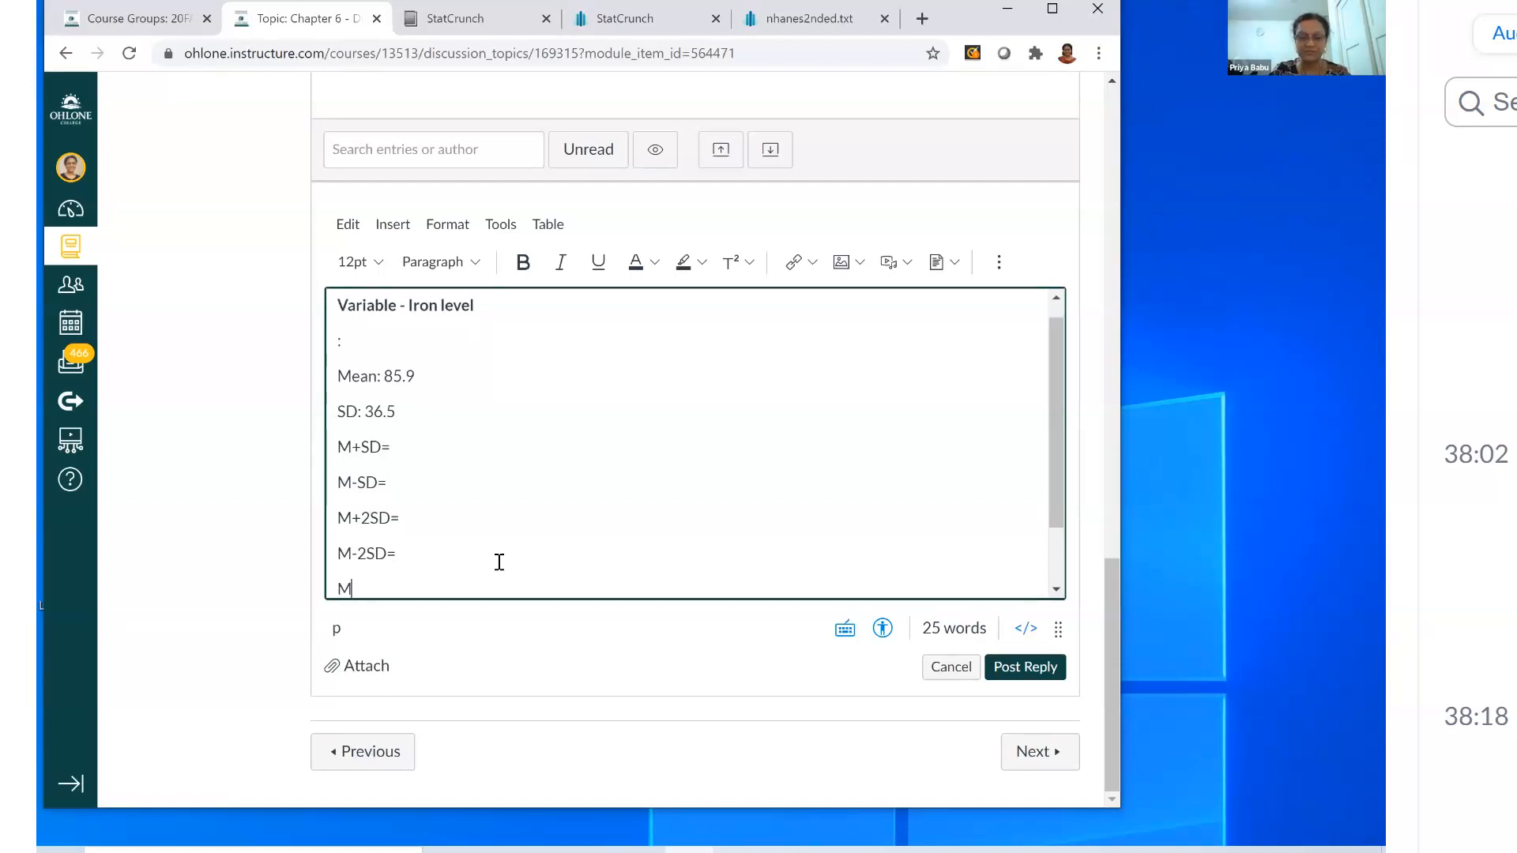
pyautogui.write('+3SD')
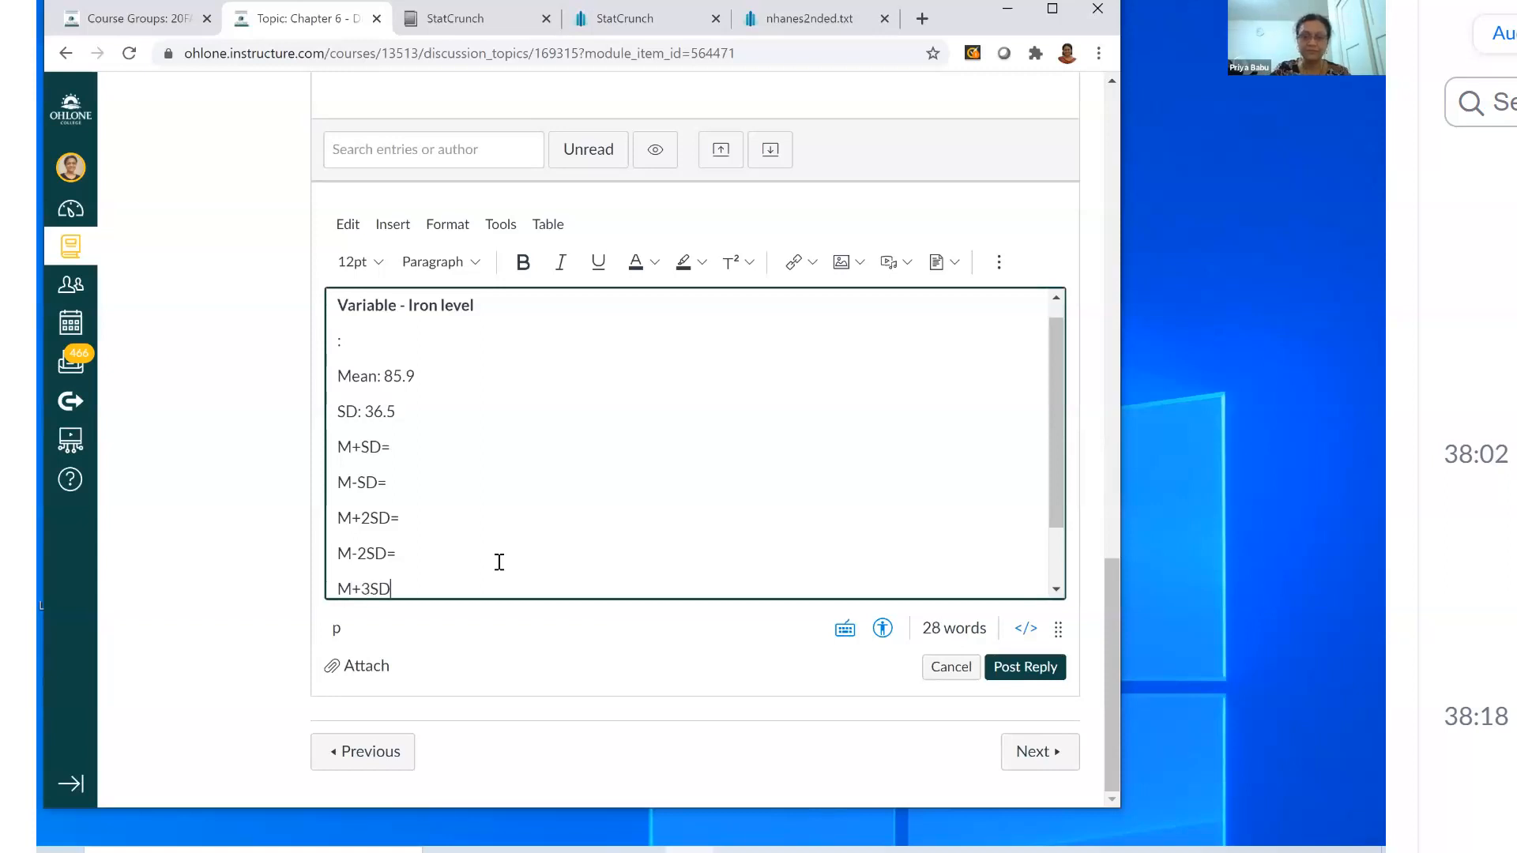
pyautogui.write('=')
pyautogui.press('Return')
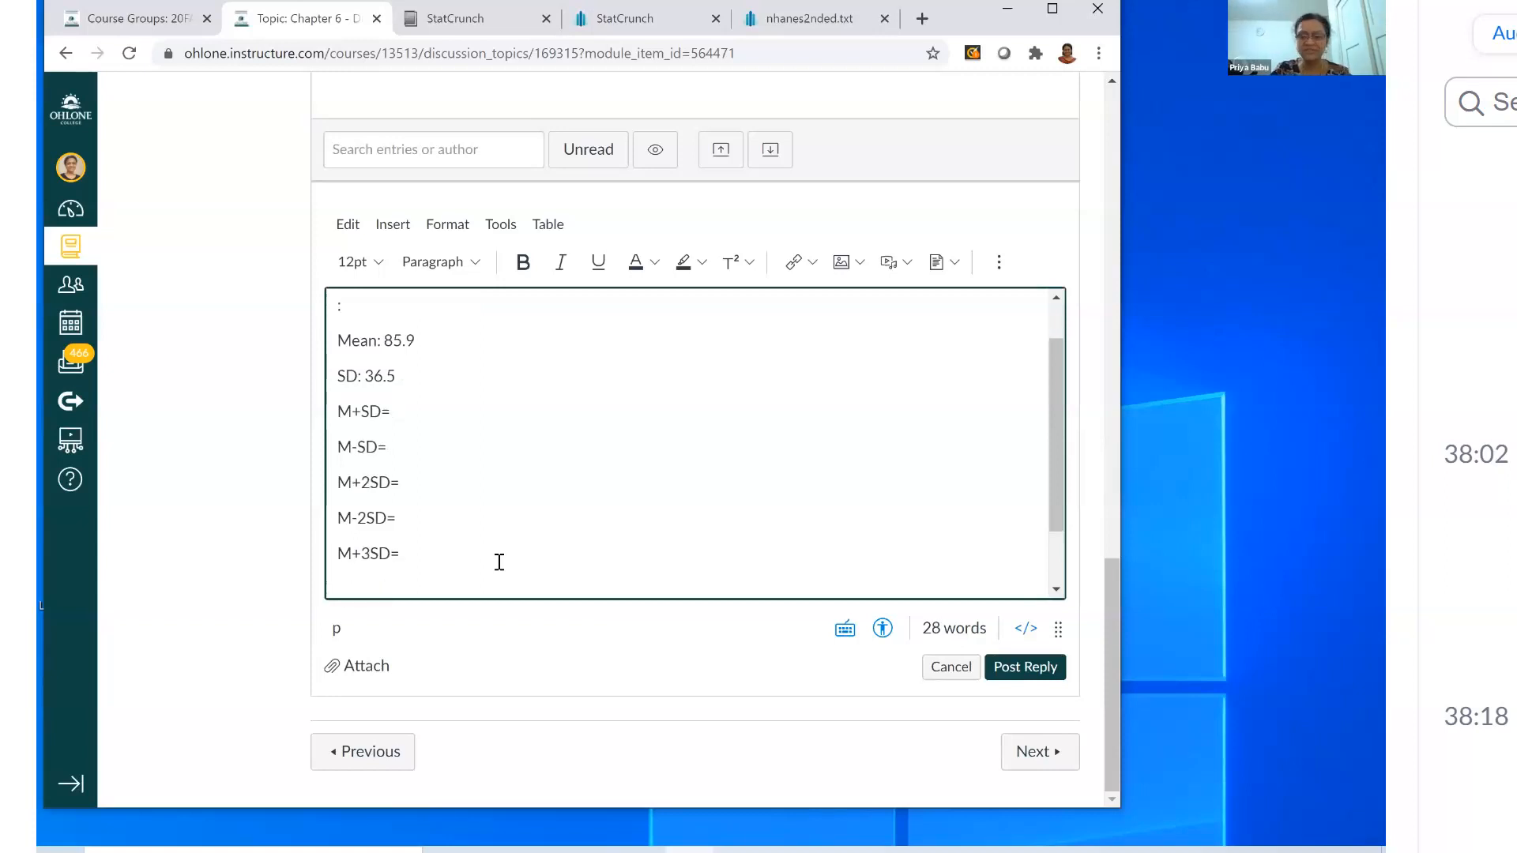
pyautogui.write('M-sd')
pyautogui.press('BackSpace')
pyautogui.press('BackSpace')
pyautogui.write('S')
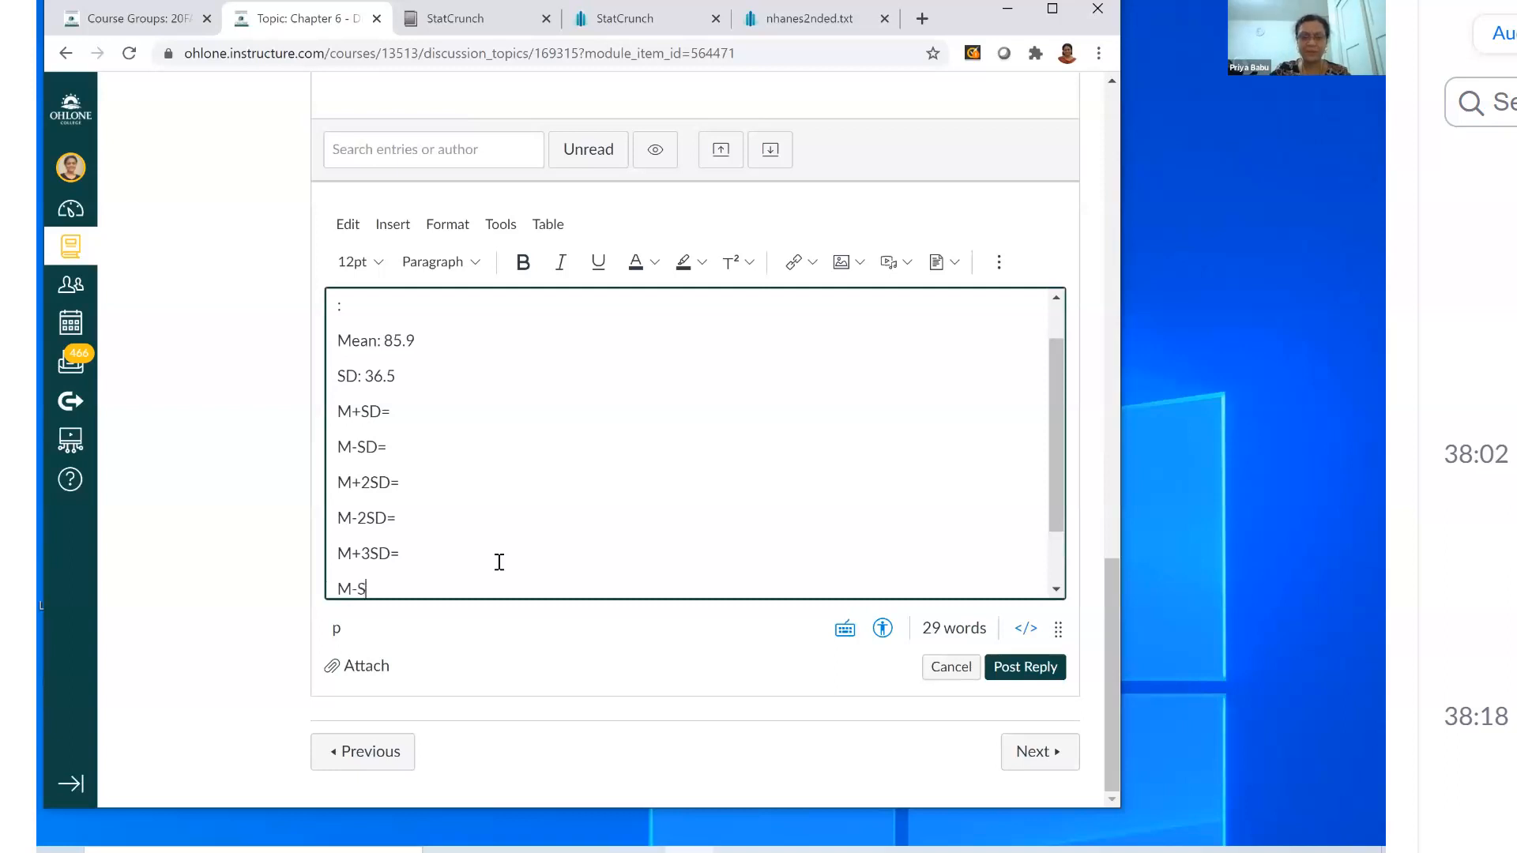
pyautogui.write('D=')
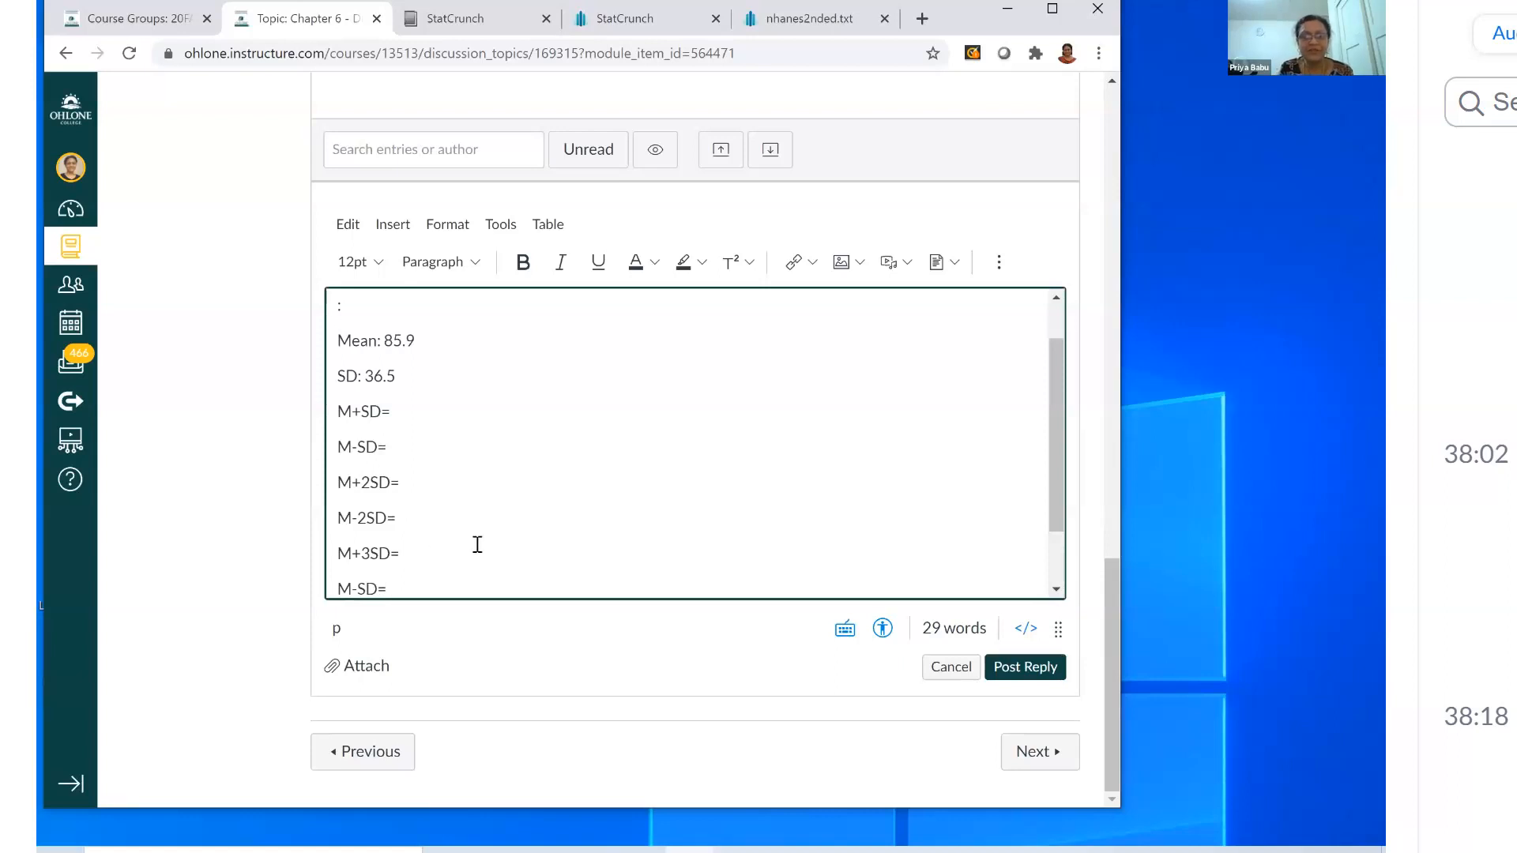
# Complete the 68% bullet with two underscore blanks joined by "and" after "between".
pyautogui.write('Empirical rule: 68% of Americans have iron level between')
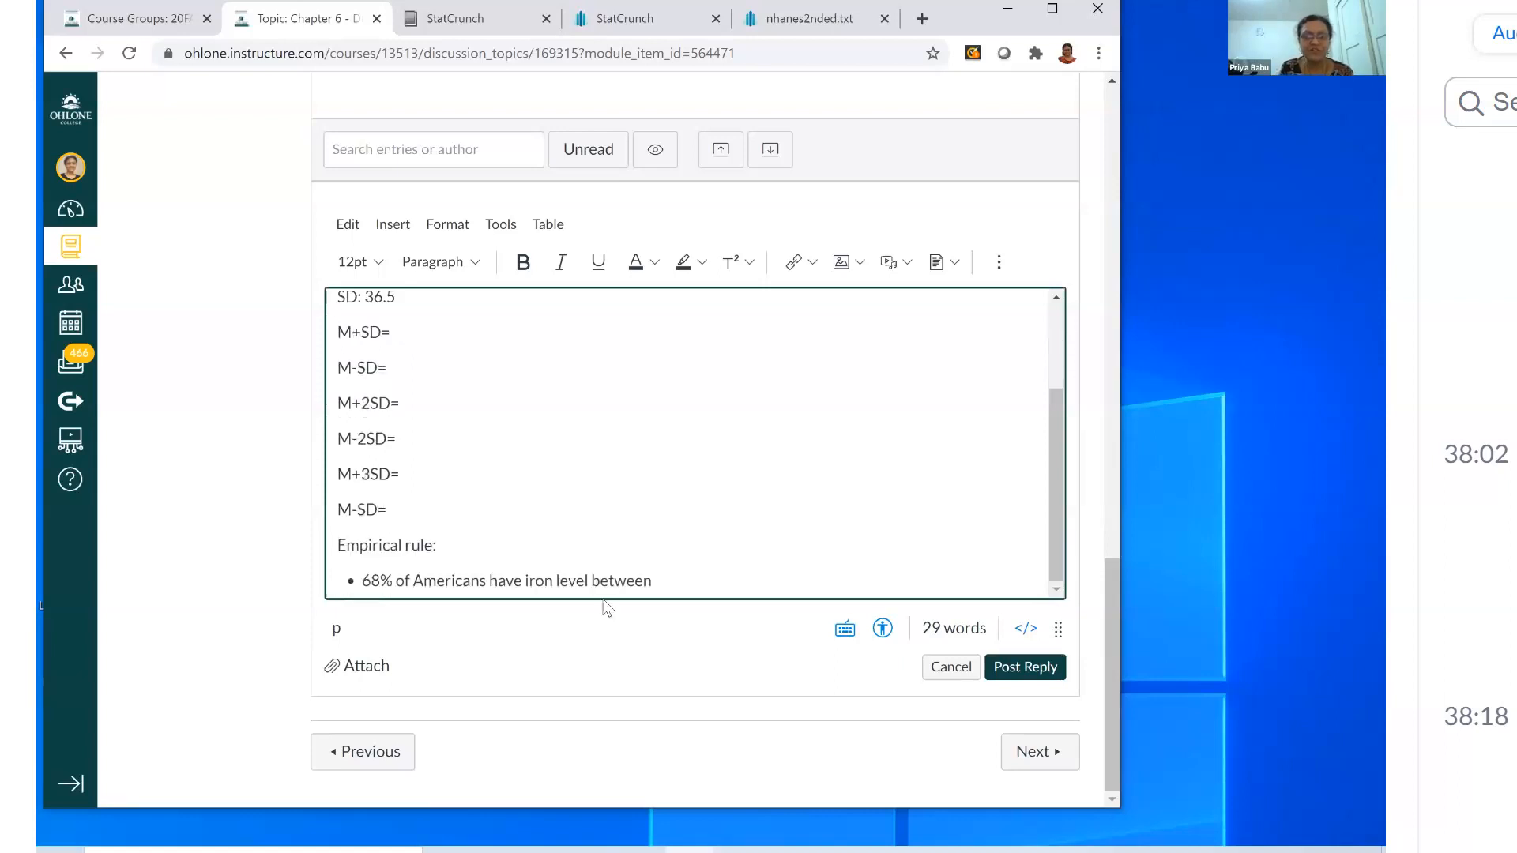
pyautogui.click(680, 581)
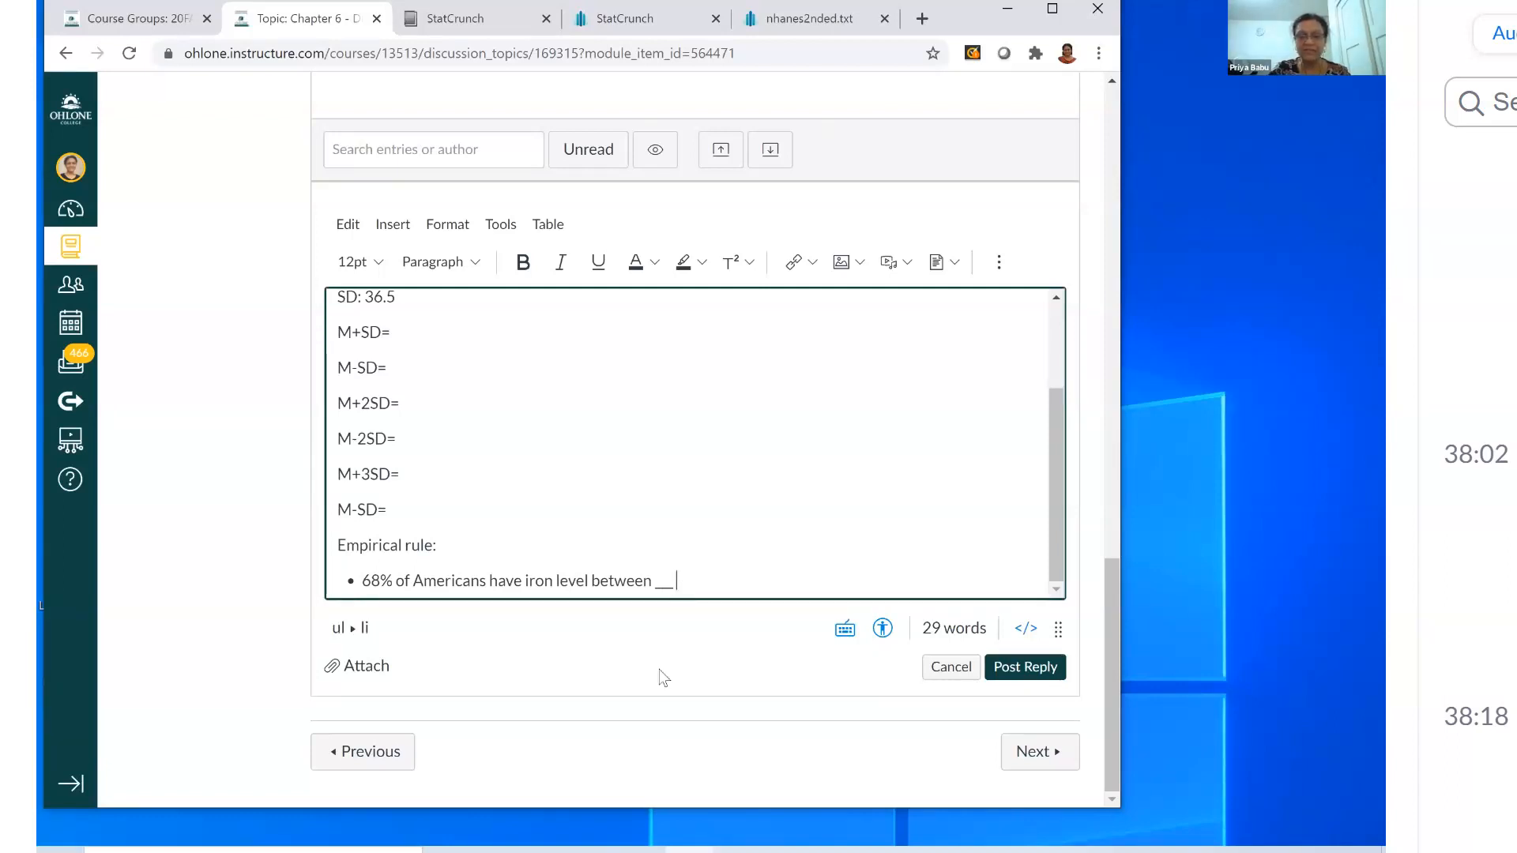
pyautogui.write('and _')
pyautogui.write('__')
# Add two more bullets under the 68% statement, reading "95% of Ame" and "Almost all Americans".
pyautogui.press('Return')
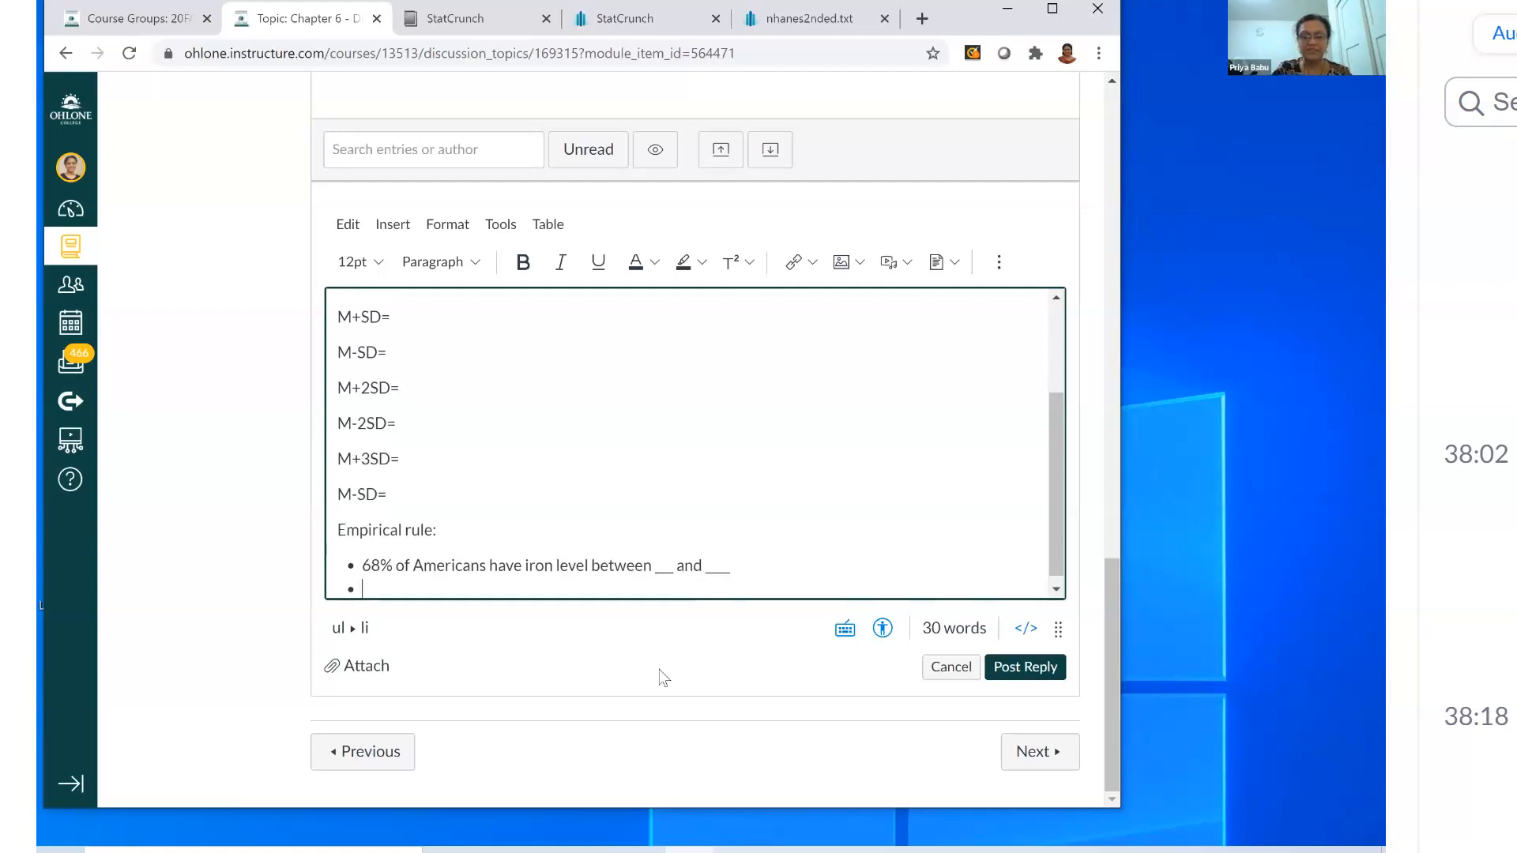
pyautogui.write('95% of Ame')
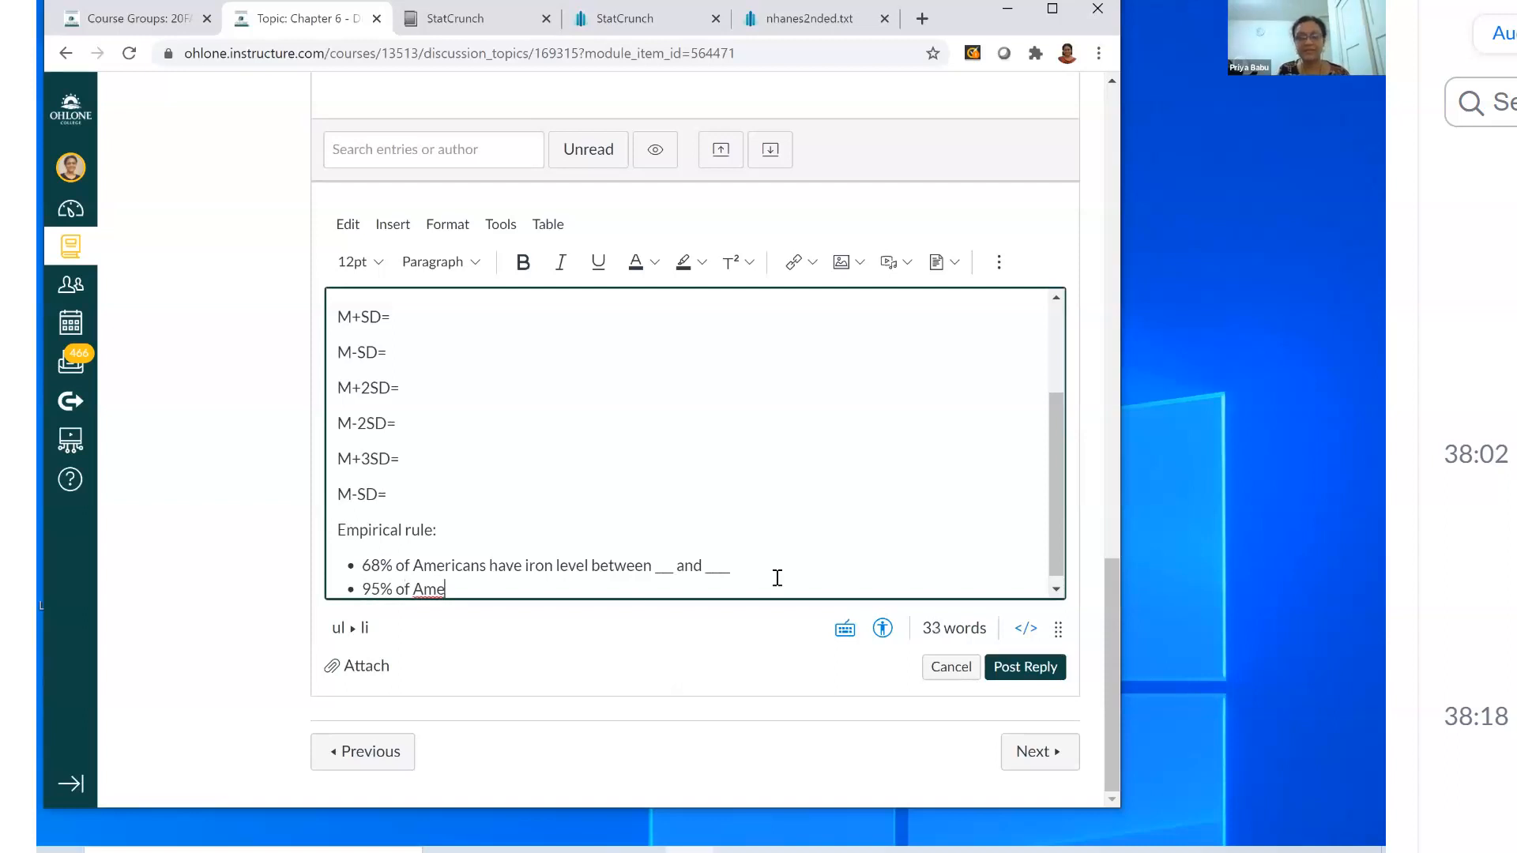
pyautogui.press('Return')
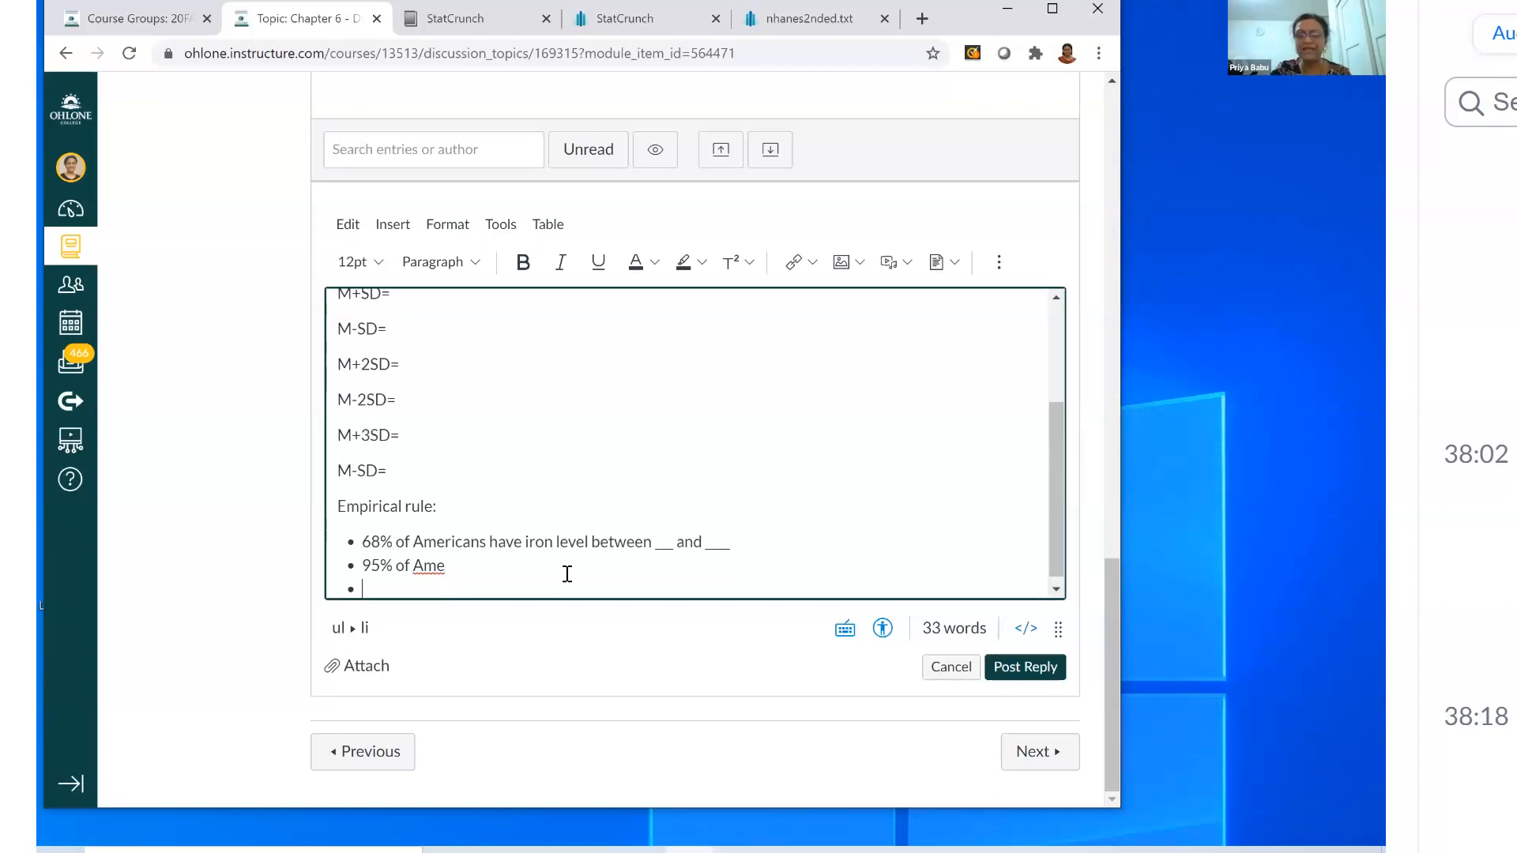
pyautogui.write('Almost')
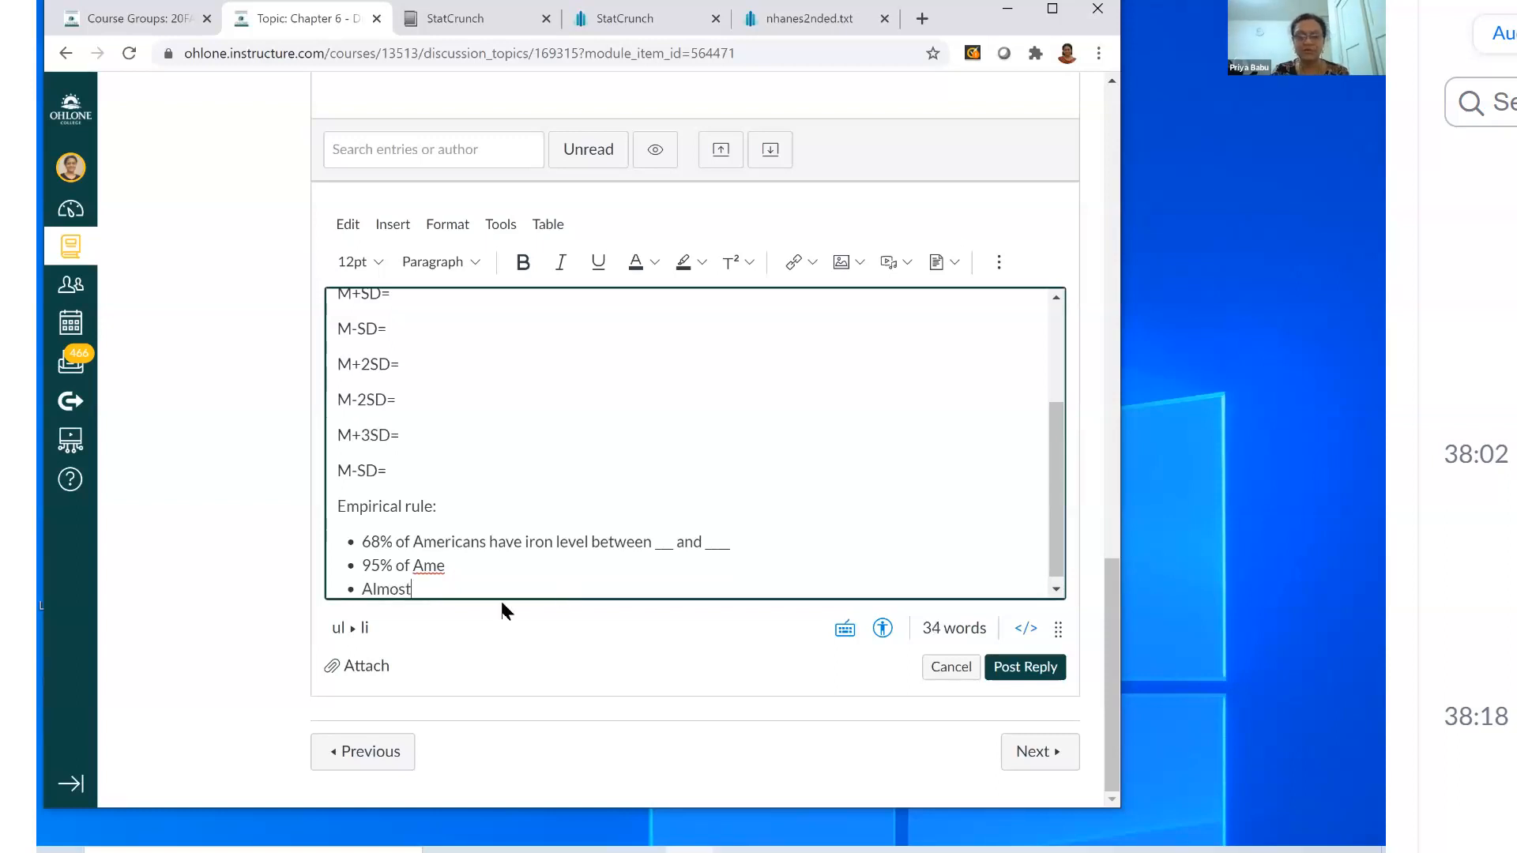
pyautogui.write(' all ')
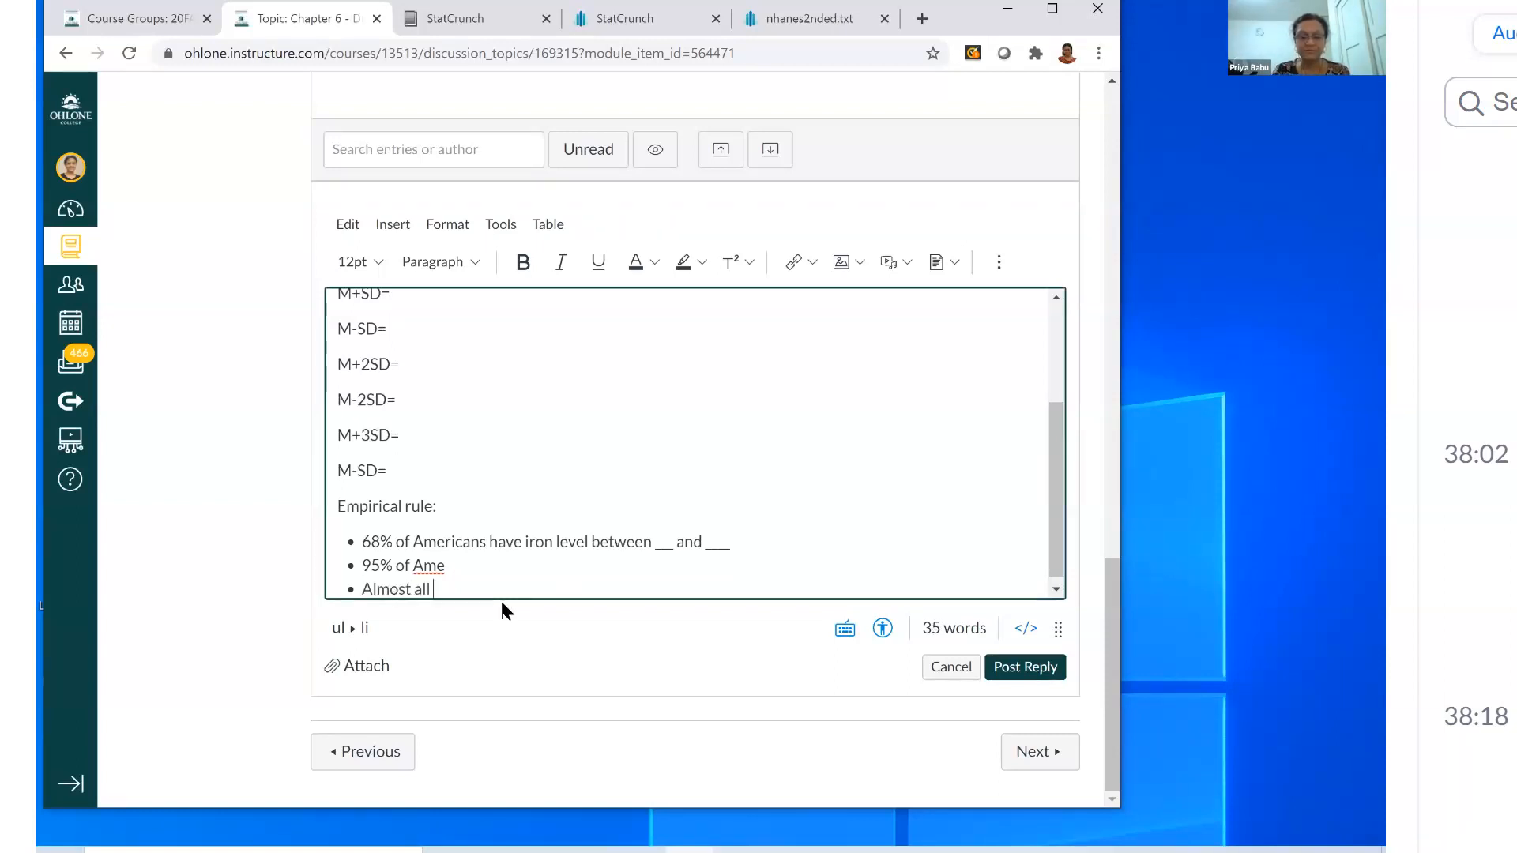
pyautogui.write('Amer')
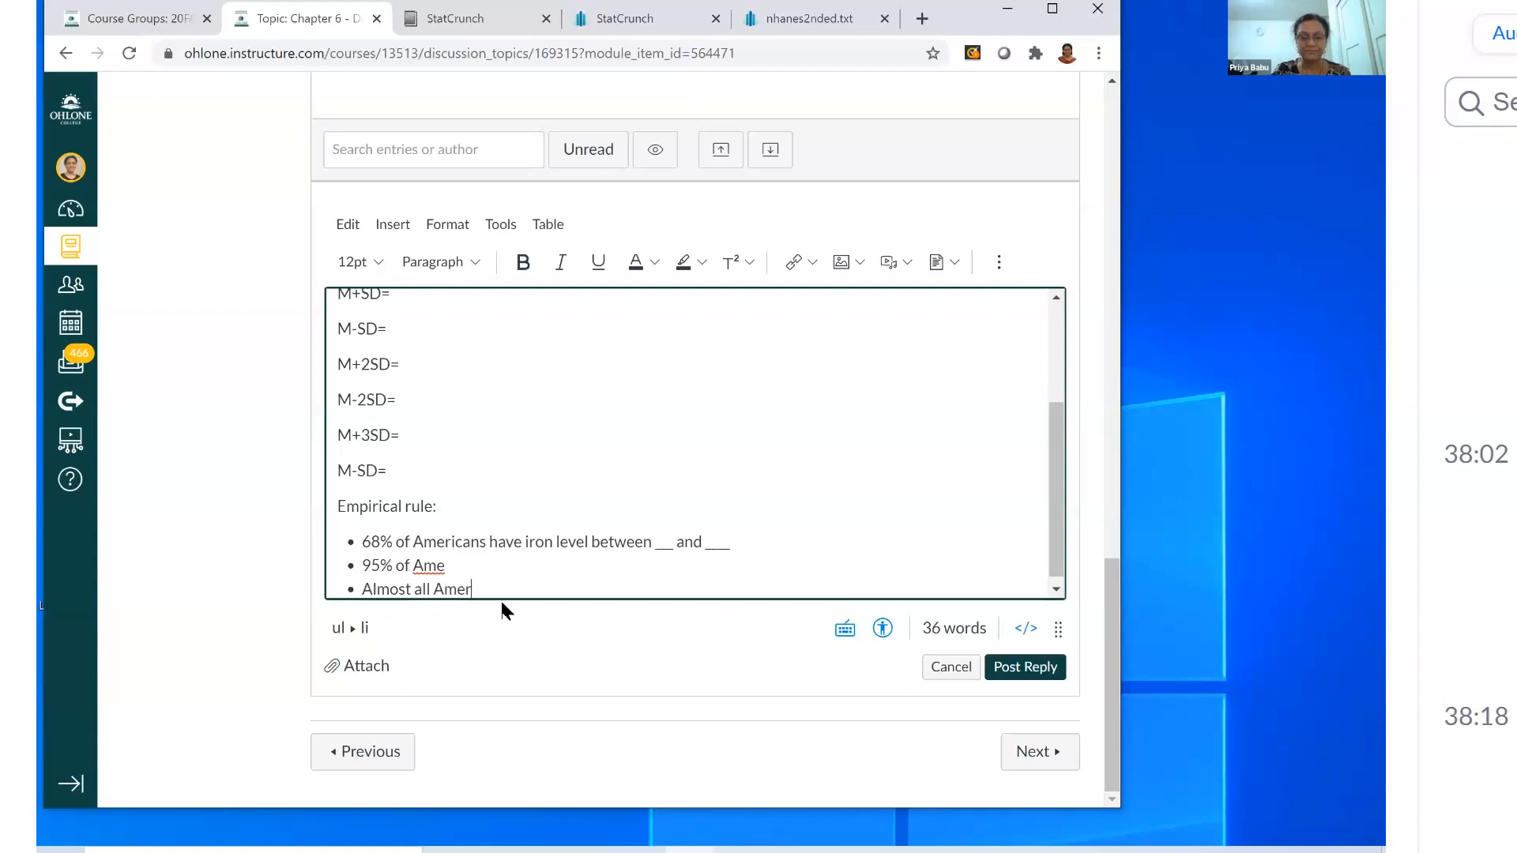
pyautogui.write('icans')
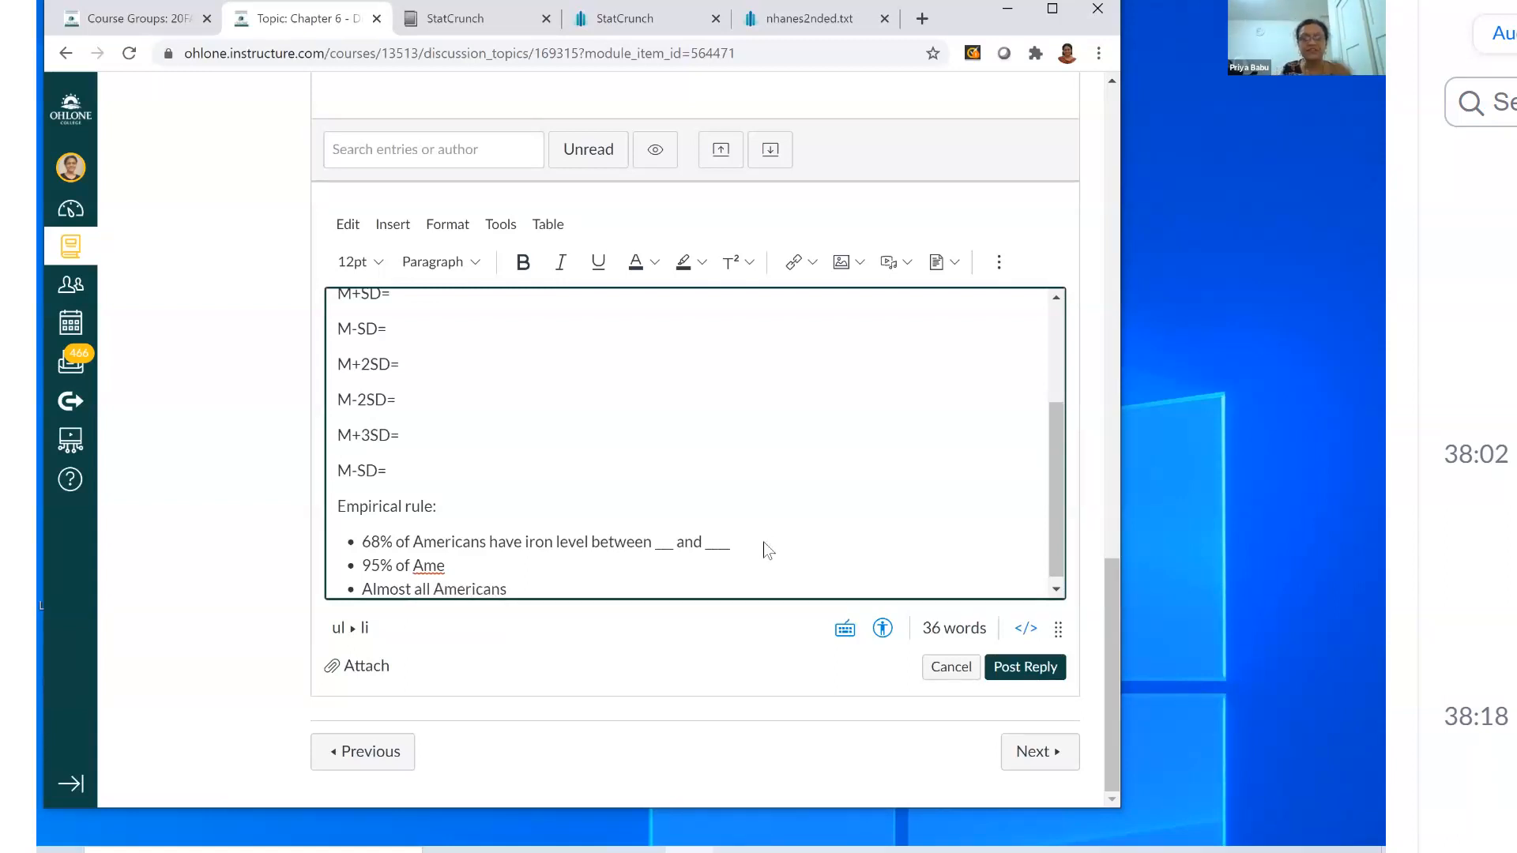
pyautogui.scroll(3, 646, 474)
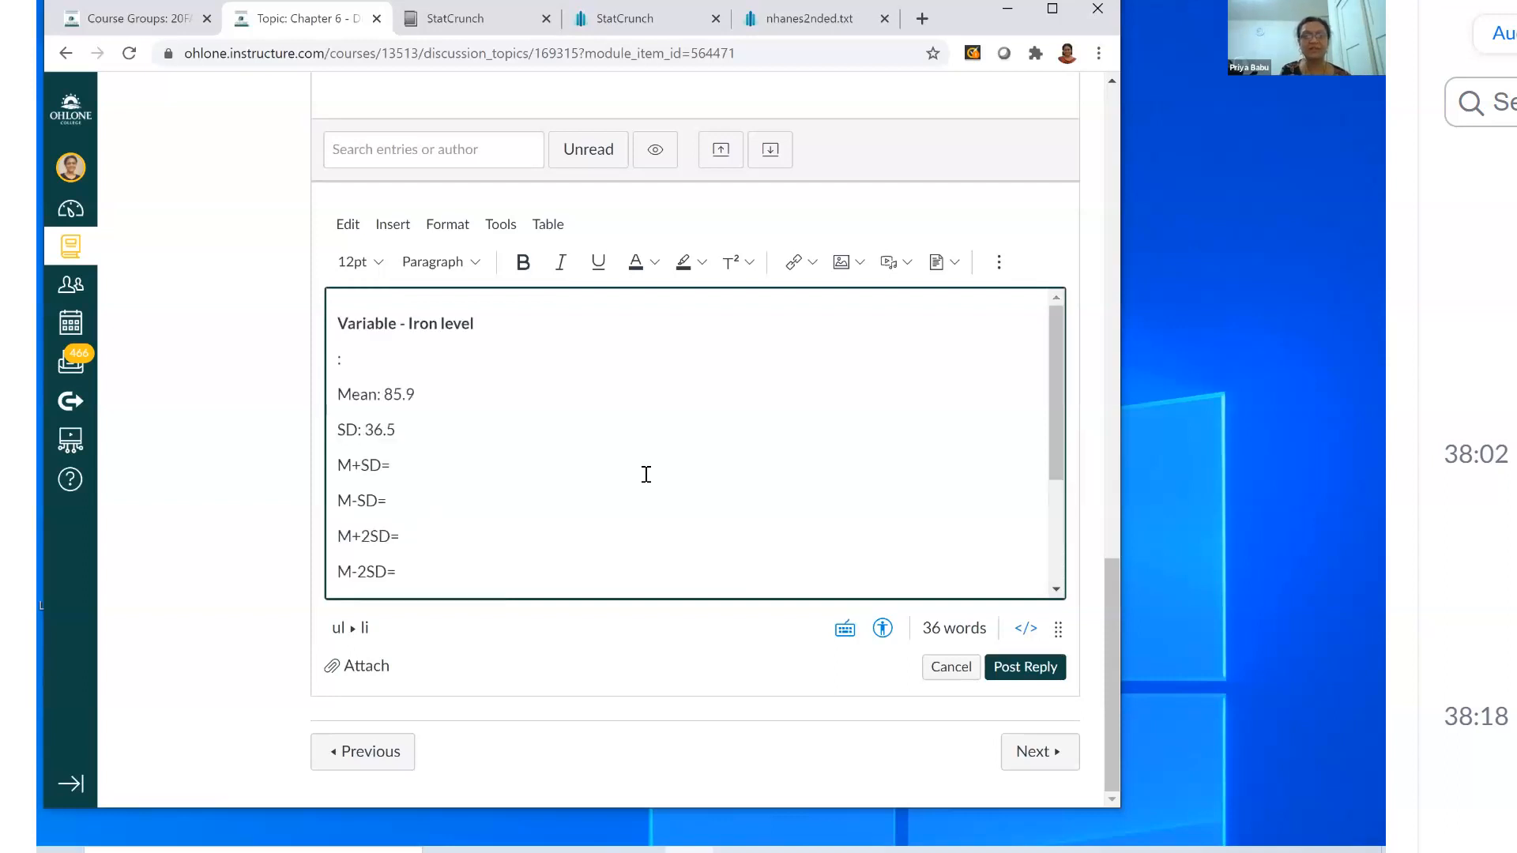